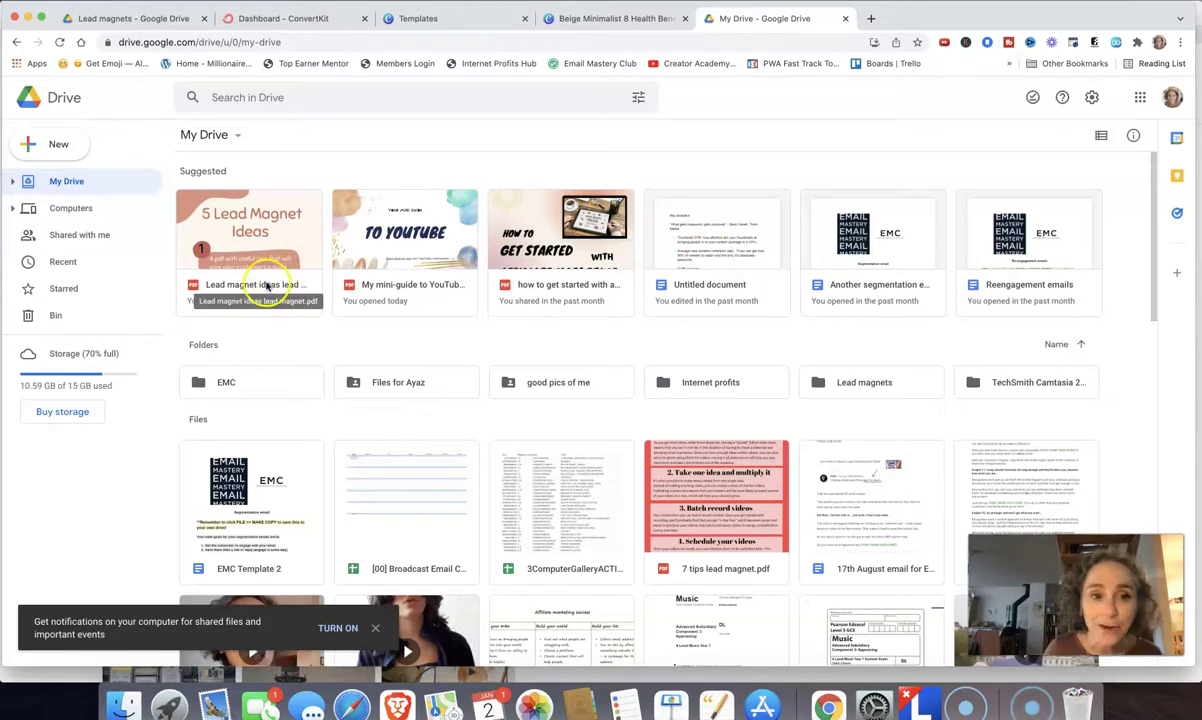
Open the "Lead magnet ideas lead magnet" PDF, read through its page, and return to My Drive.
double_click(260, 245)
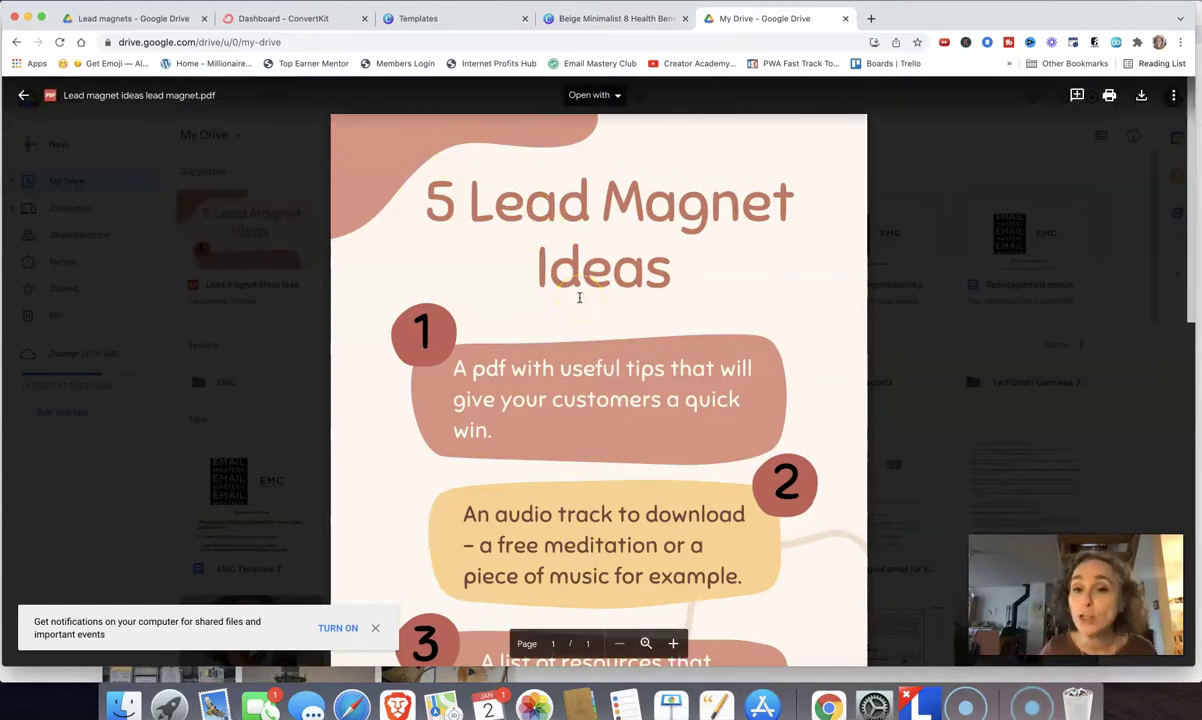
scroll(579, 297, down, 5)
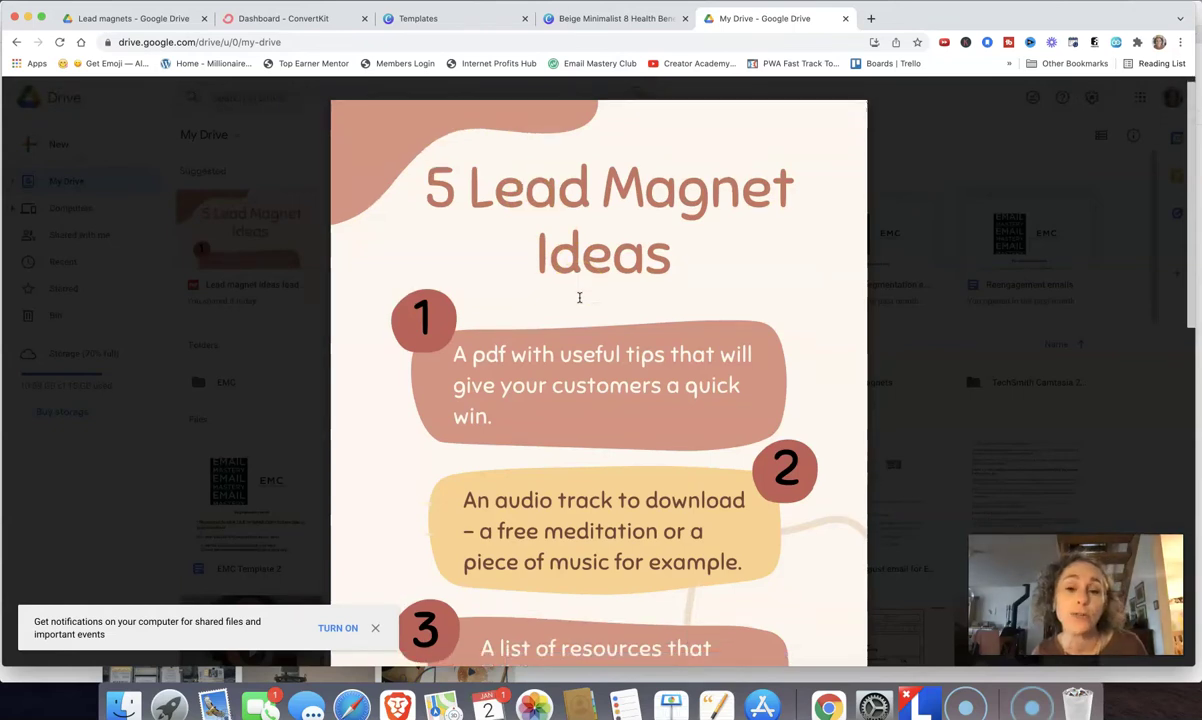
scroll(579, 297, up, 2)
scroll(579, 297, down, 8)
scroll(579, 297, down, 2)
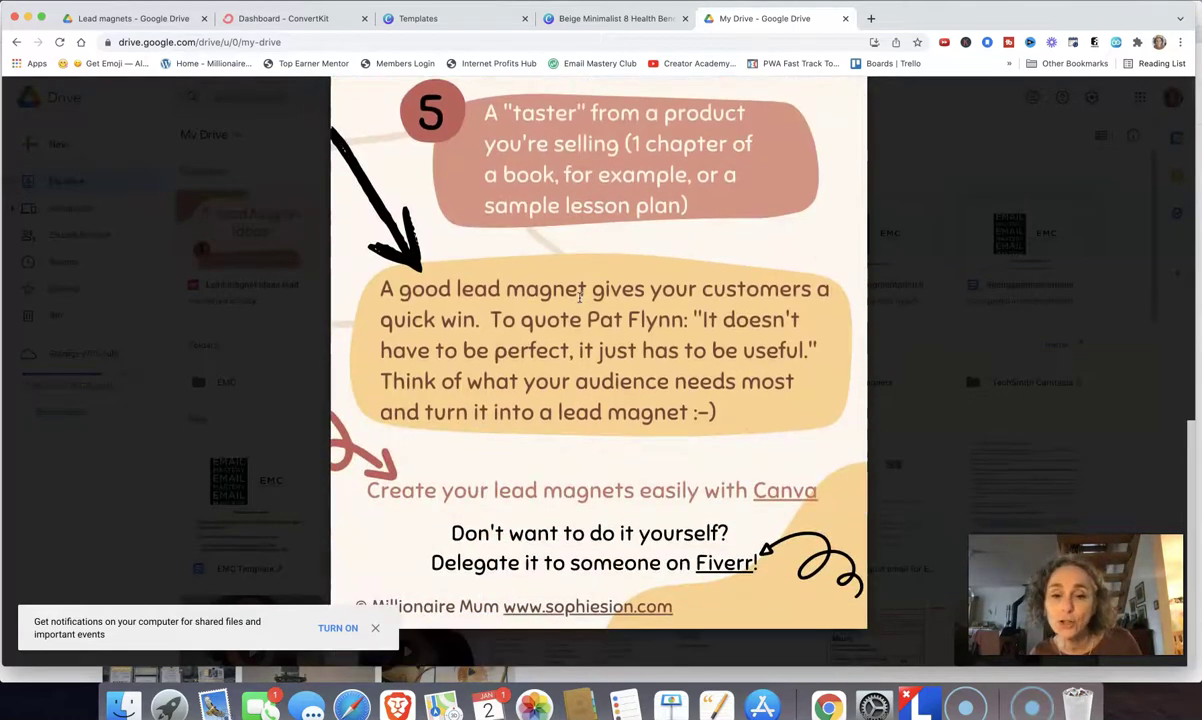
scroll(579, 297, up, 10)
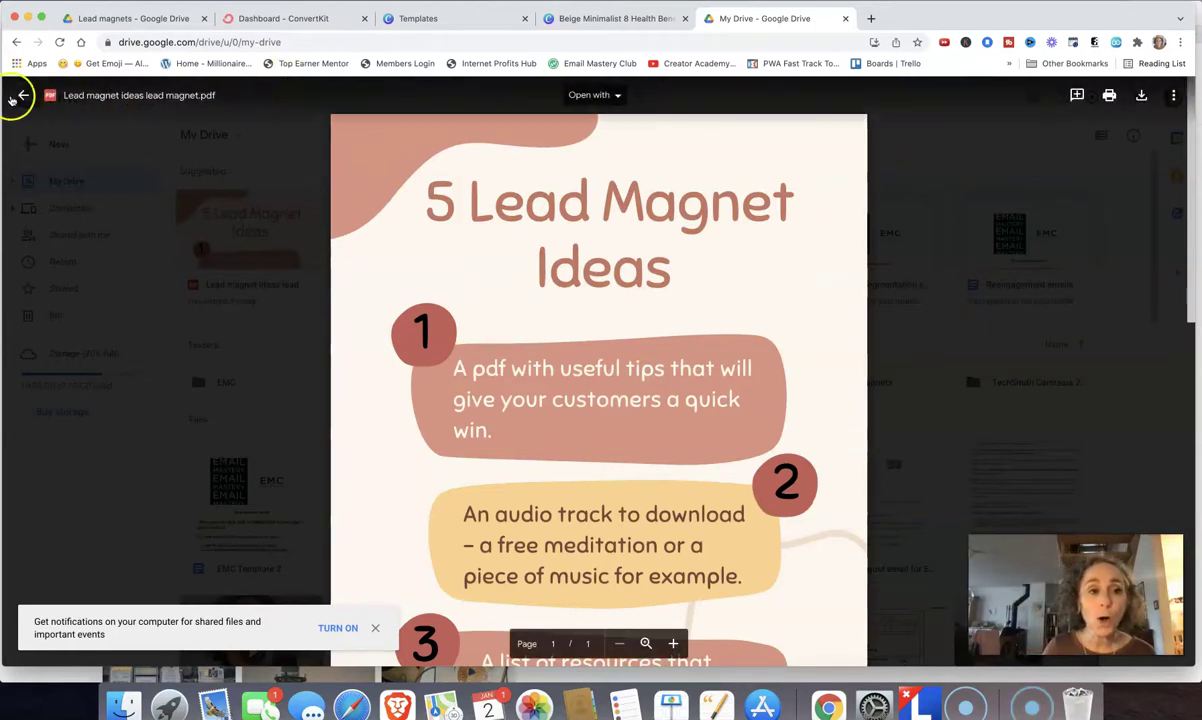
click(21, 97)
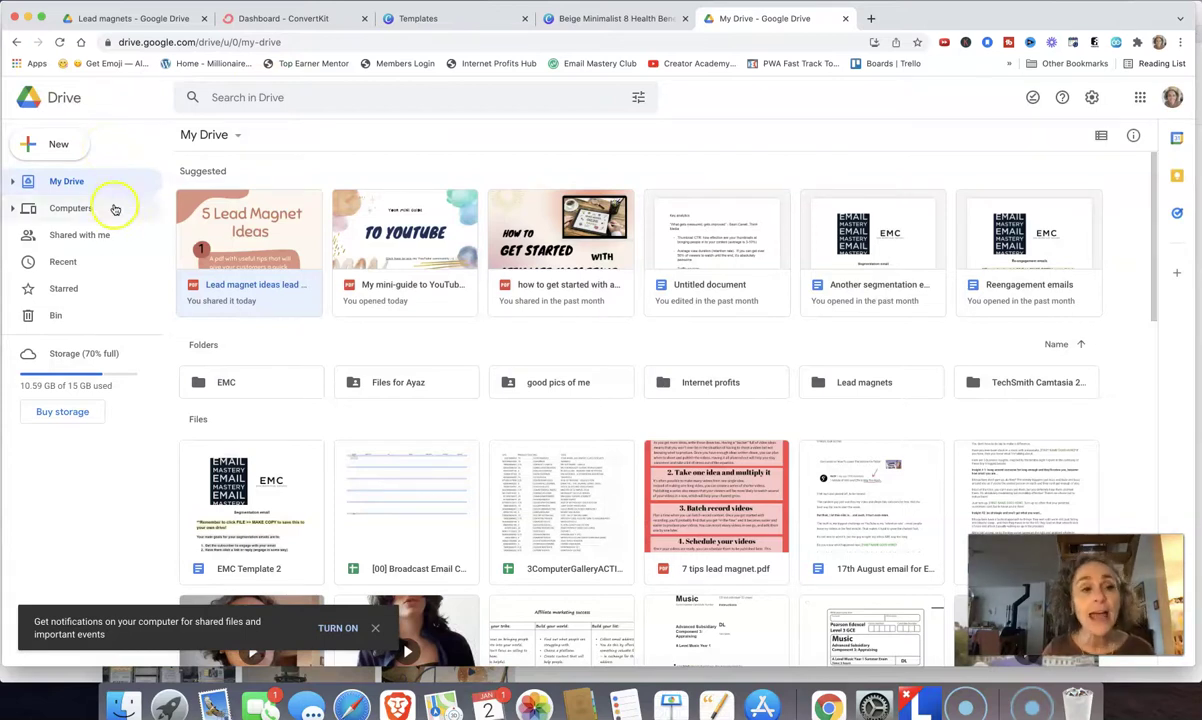
Set link sharing for the "Lead magnet ideas" PDF in the Lead magnets folder to Anyone with the link.
click(183, 242)
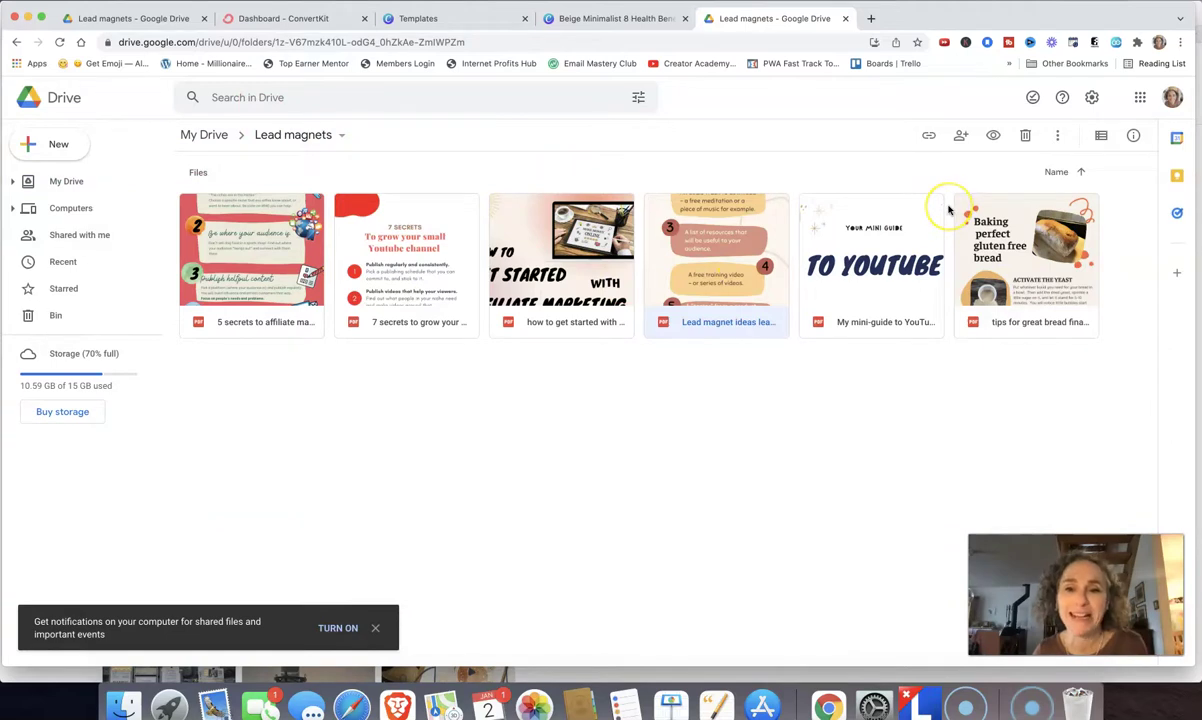
click(738, 316)
click(724, 275)
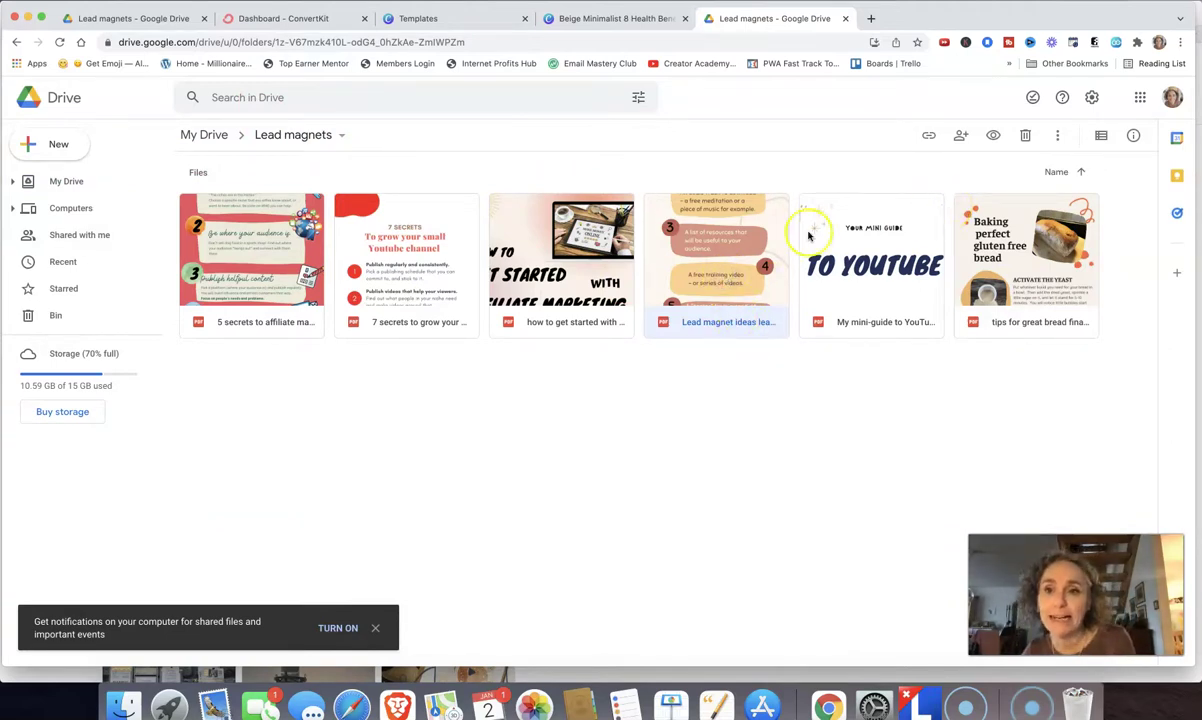
click(928, 138)
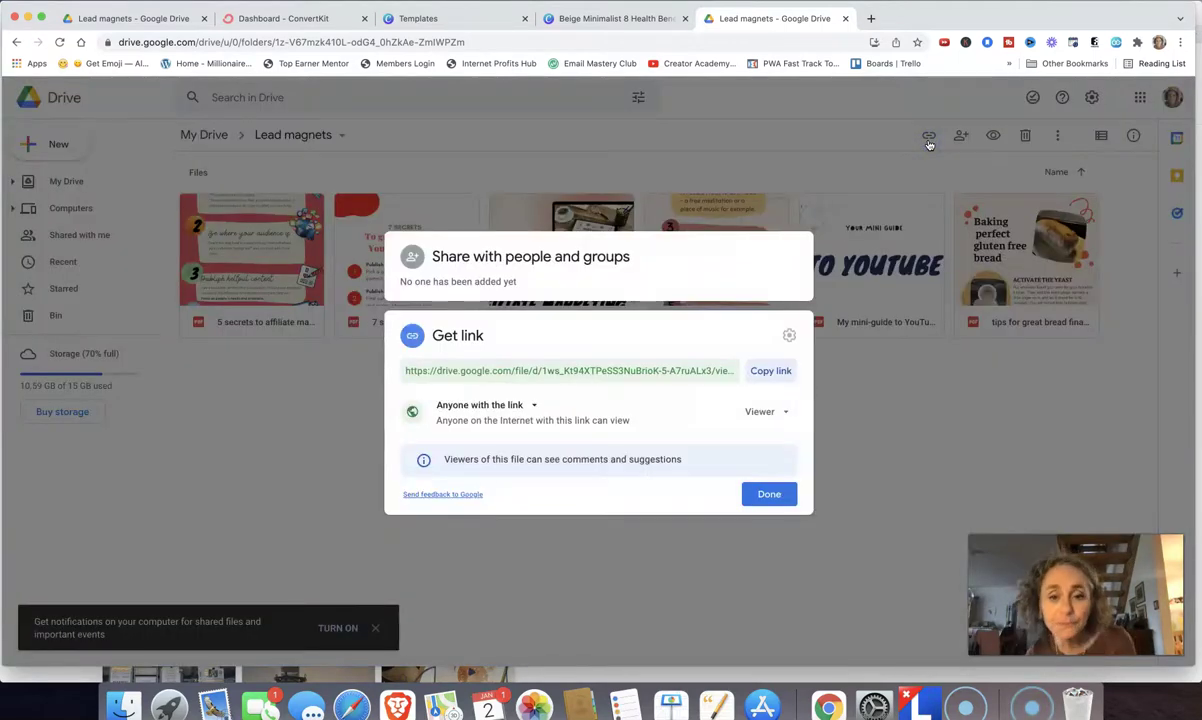
click(533, 406)
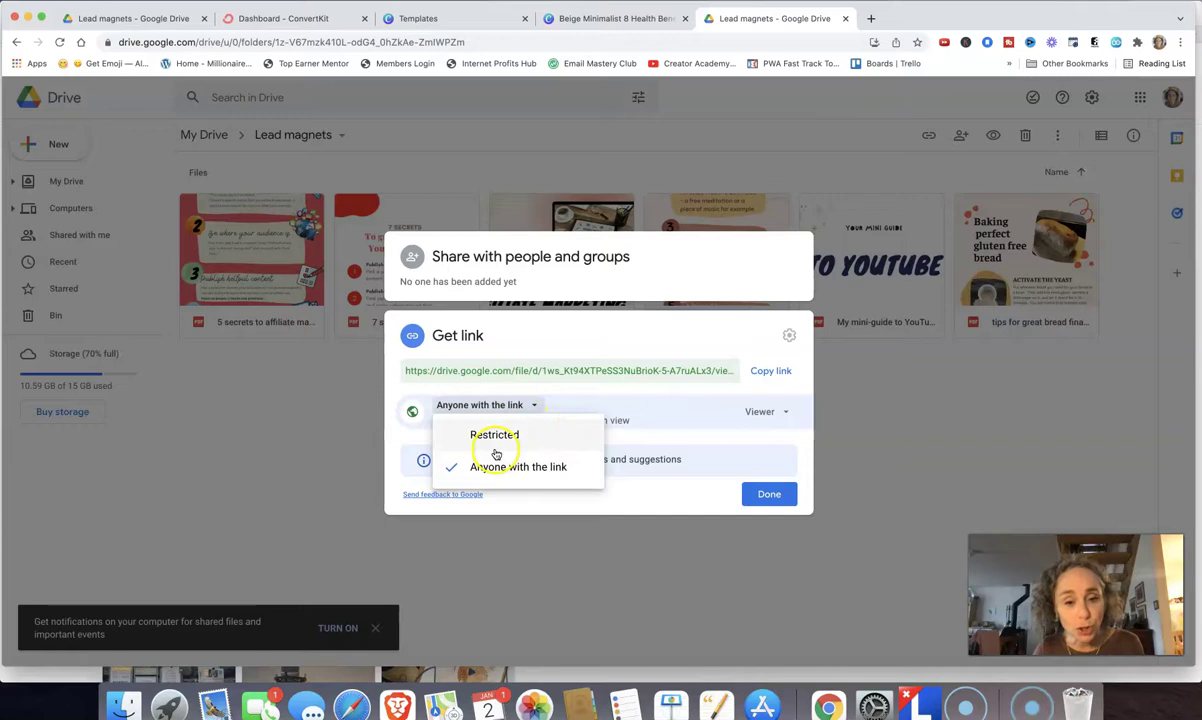
click(528, 469)
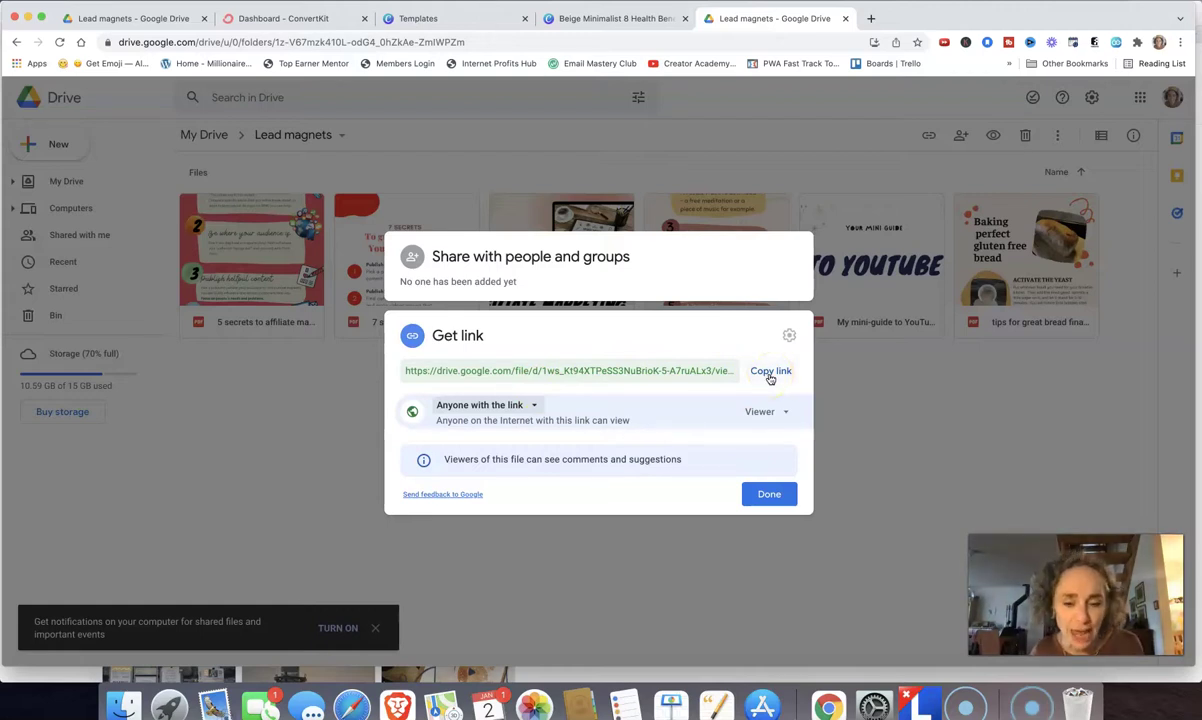
click(770, 495)
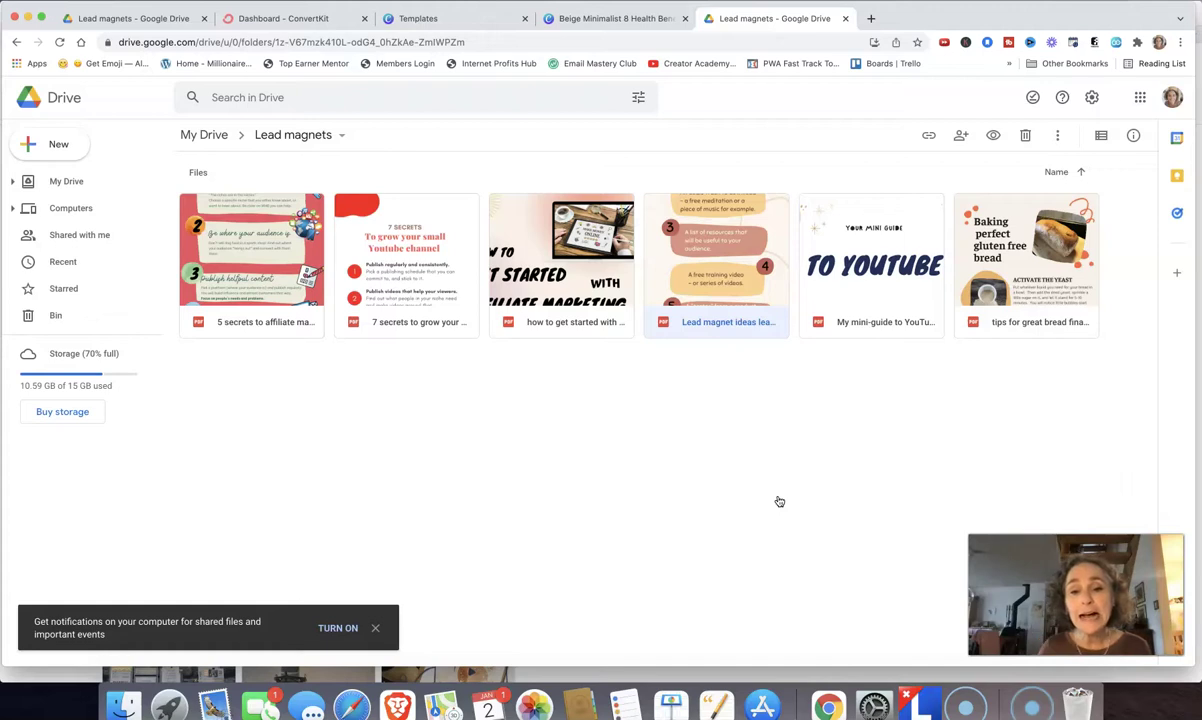
Look through the pages of the affiliate marketing e-book PDF and return to the Lead magnets folder.
click(720, 322)
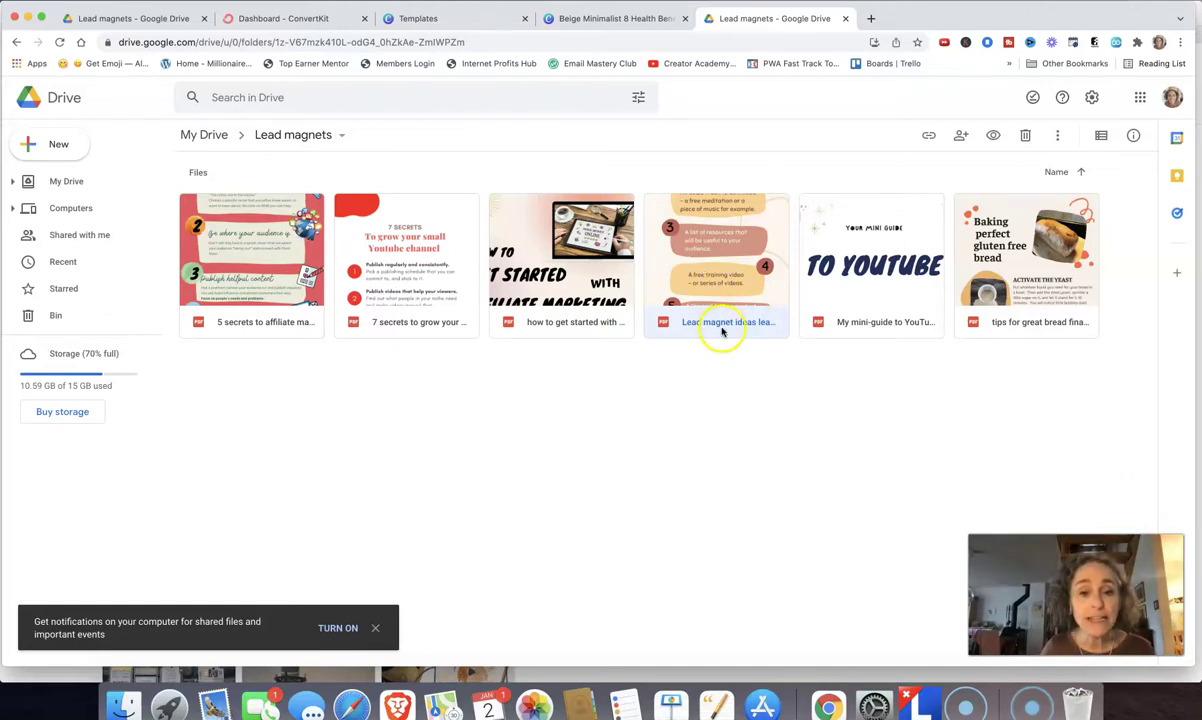
click(538, 286)
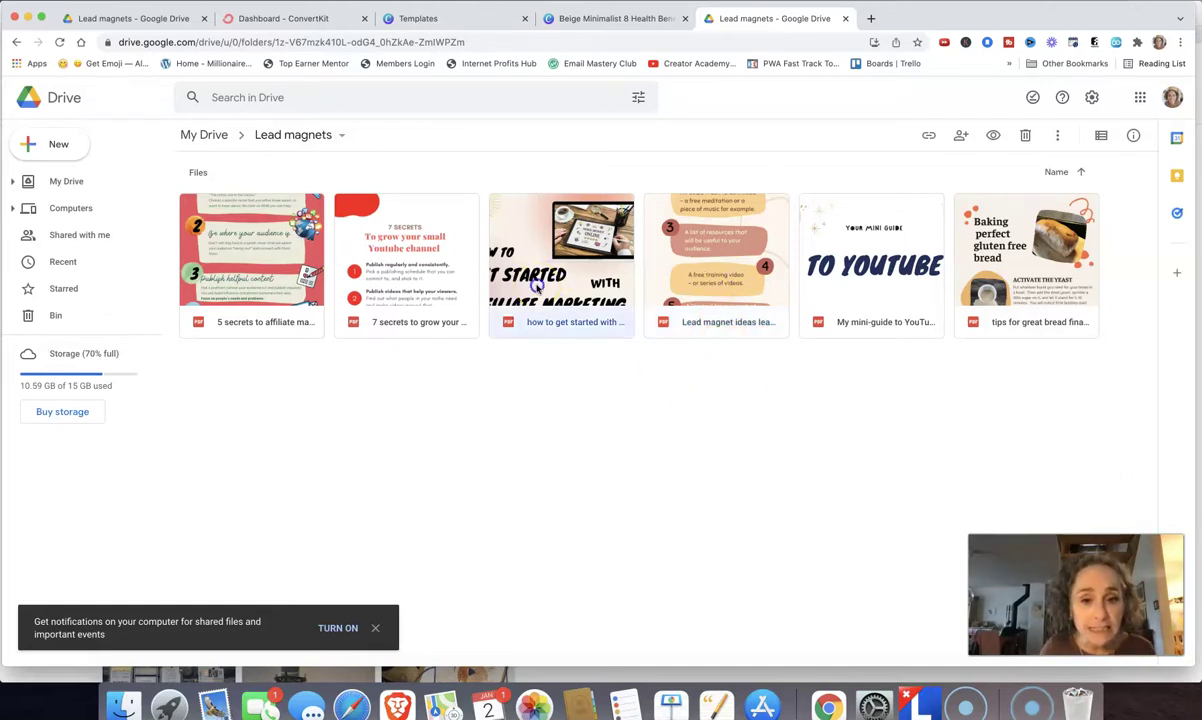
double_click(537, 287)
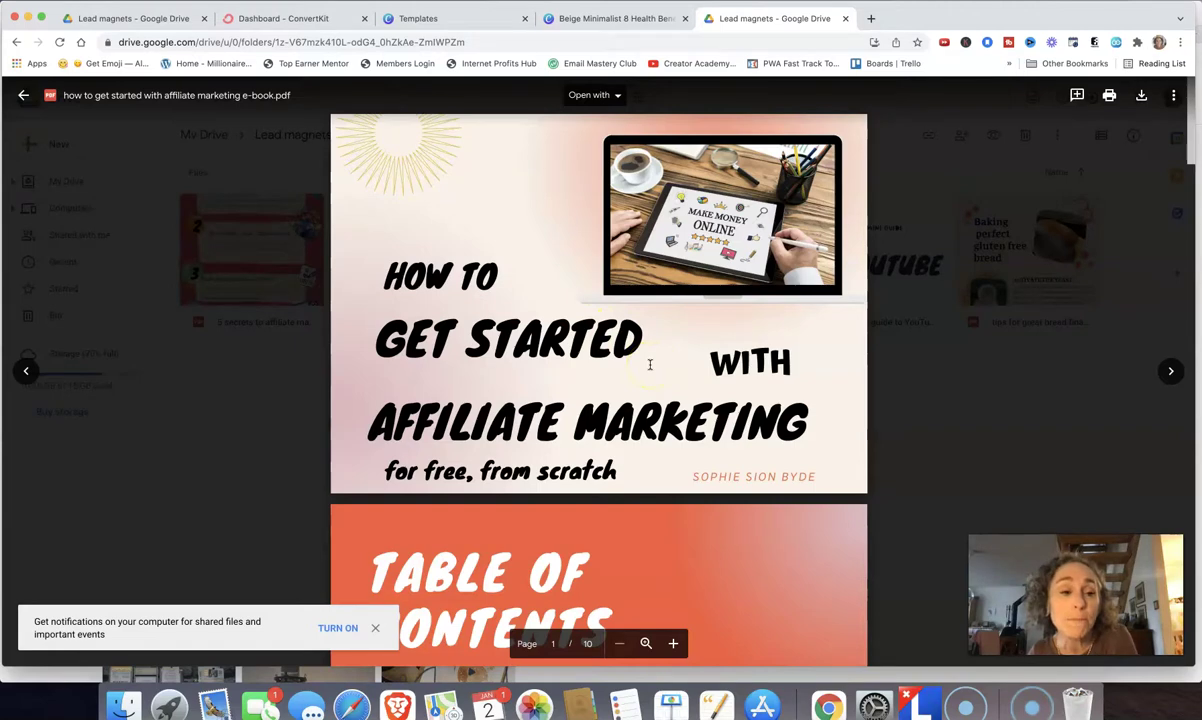
scroll(650, 365, down, 3)
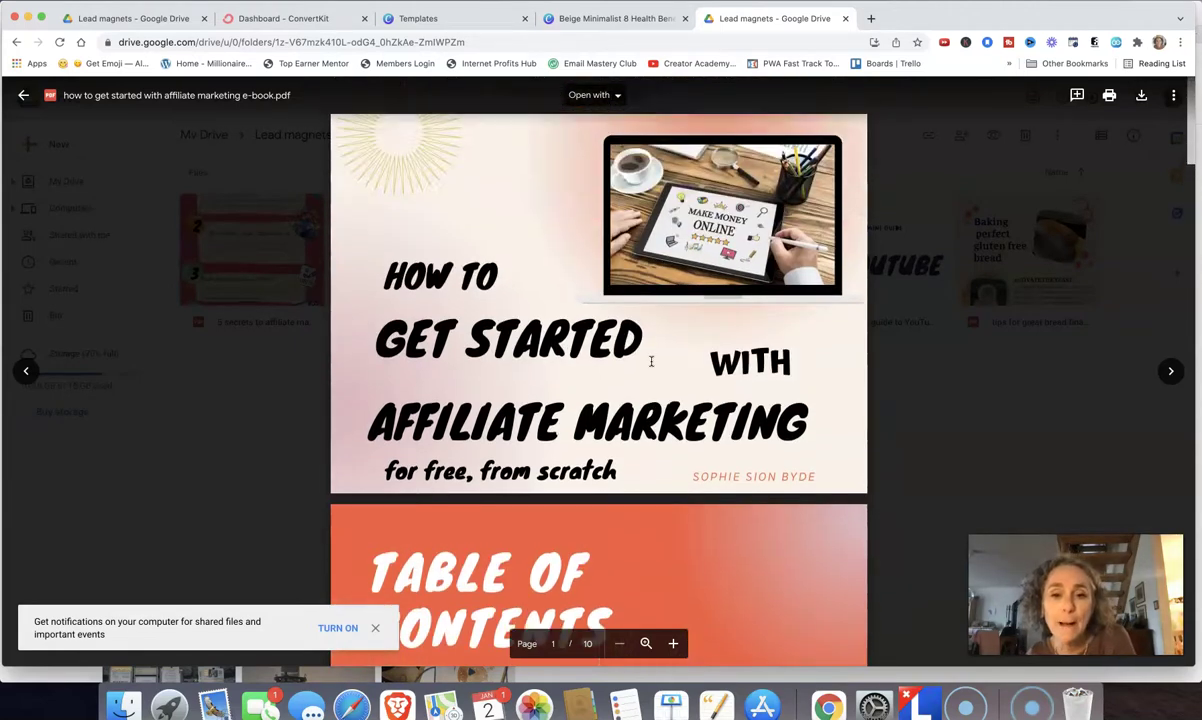
scroll(650, 362, down, 10)
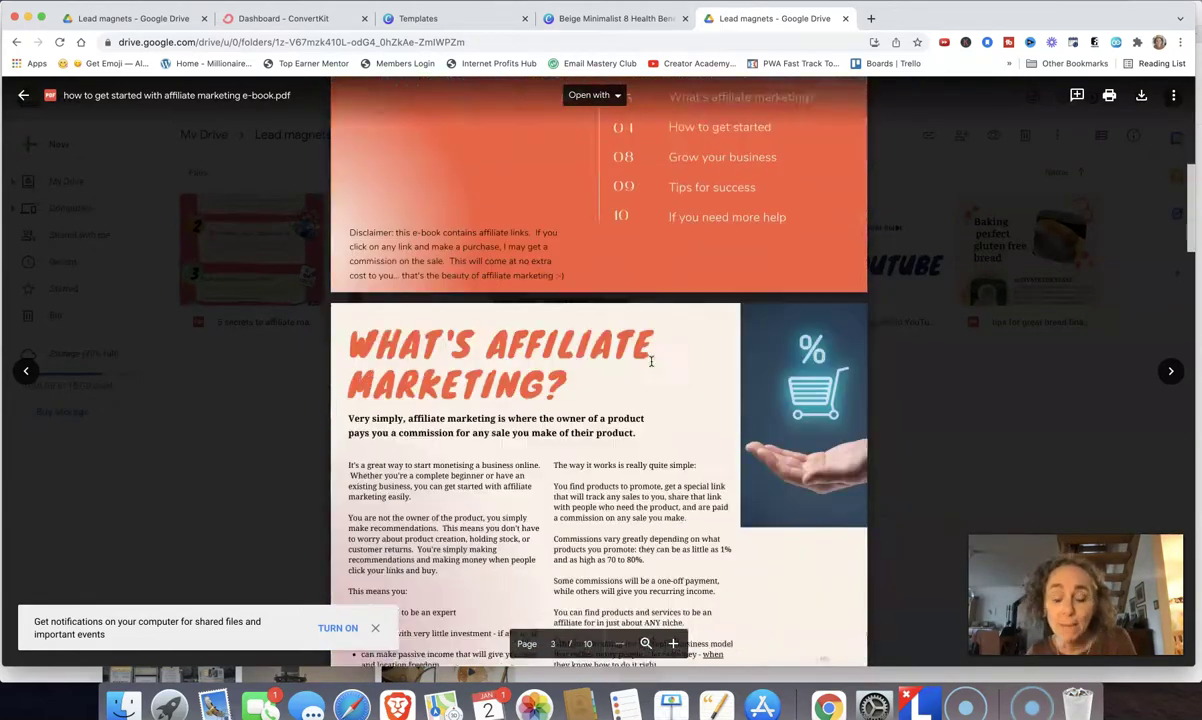
scroll(650, 362, down, 10)
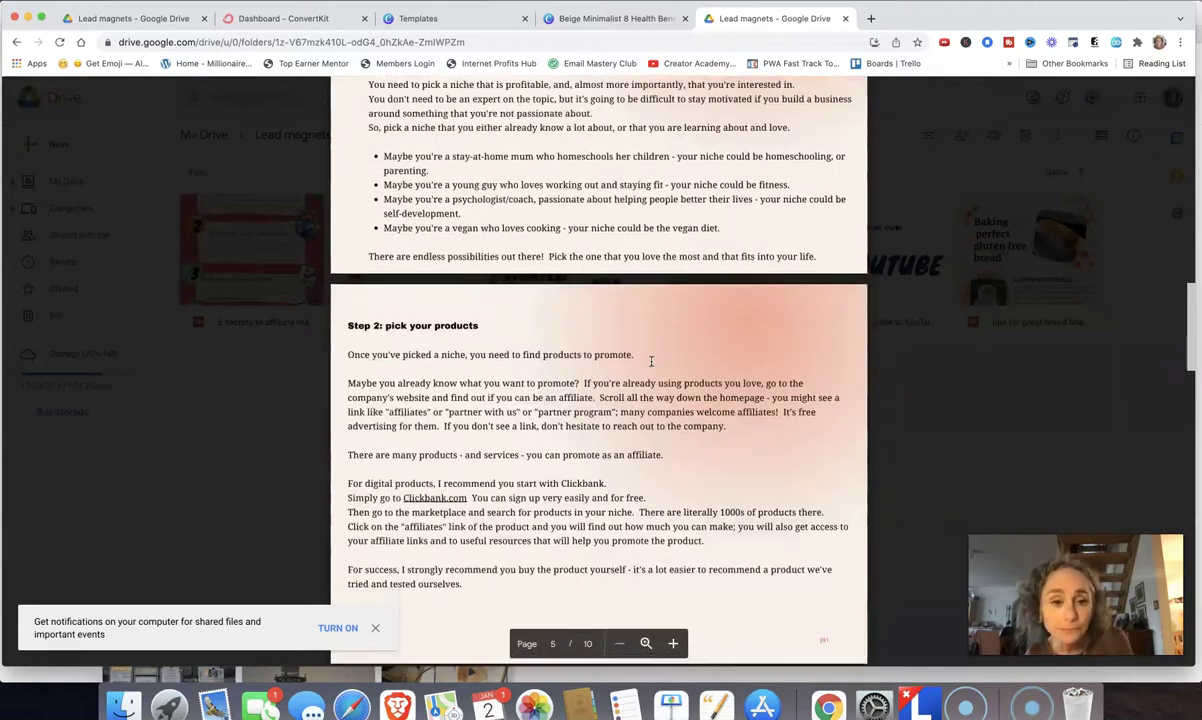
scroll(651, 362, down, 15)
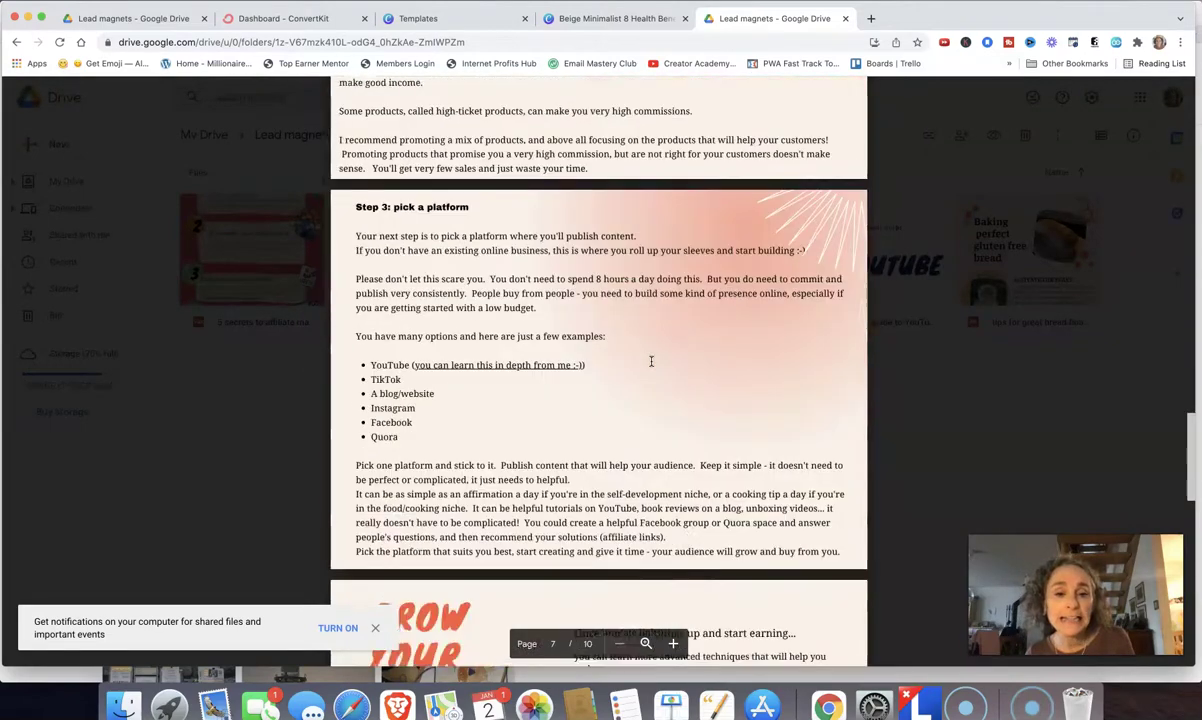
scroll(651, 362, down, 8)
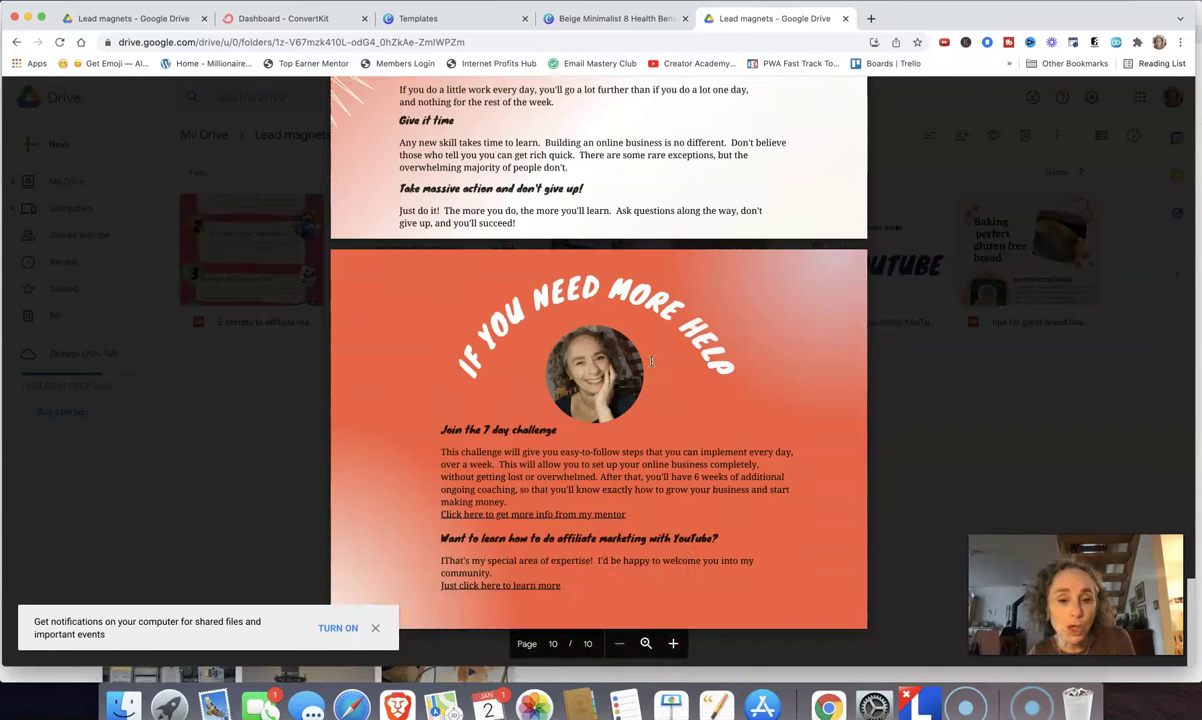
scroll(651, 362, up, 4)
scroll(651, 362, up, 20)
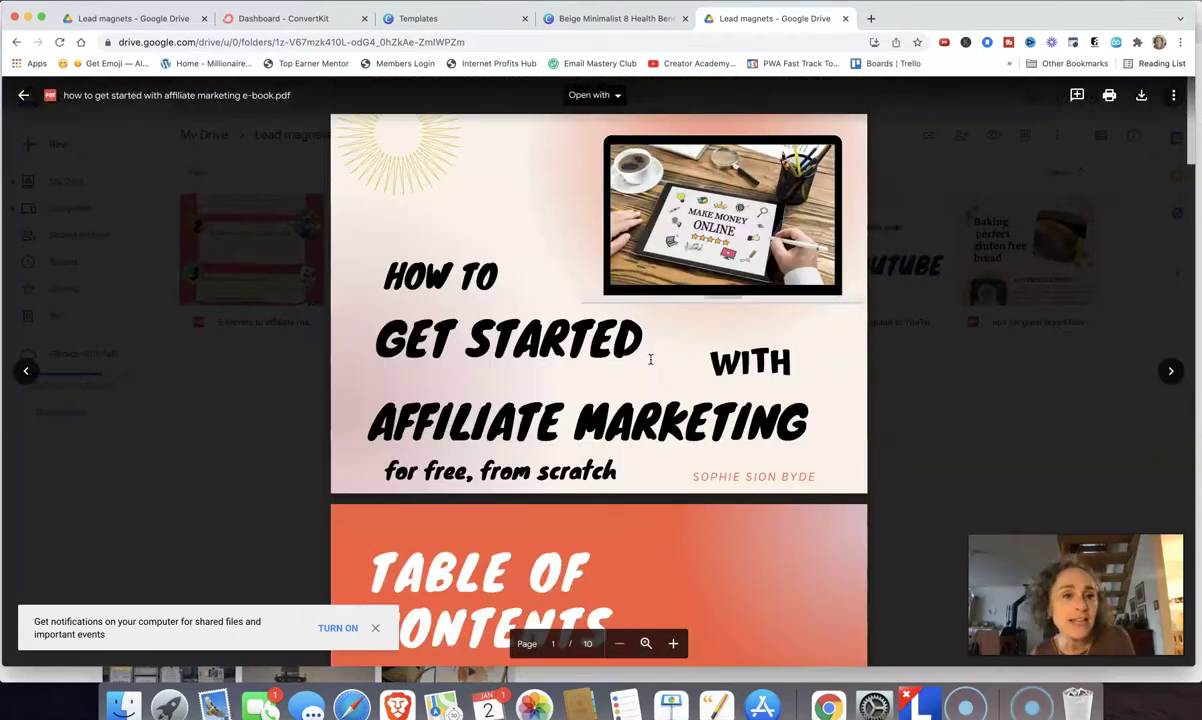
click(23, 96)
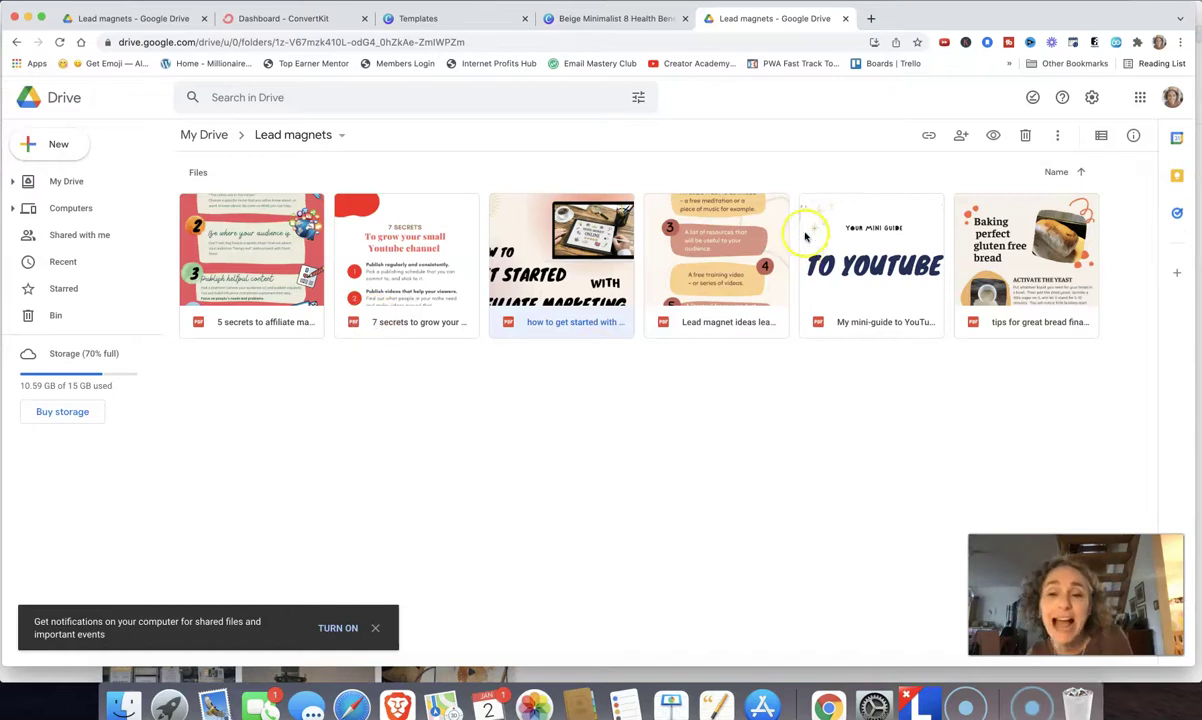
Look through the pages of the "My mini-guide to YouTube" PDF and return to the Lead magnets folder.
double_click(860, 258)
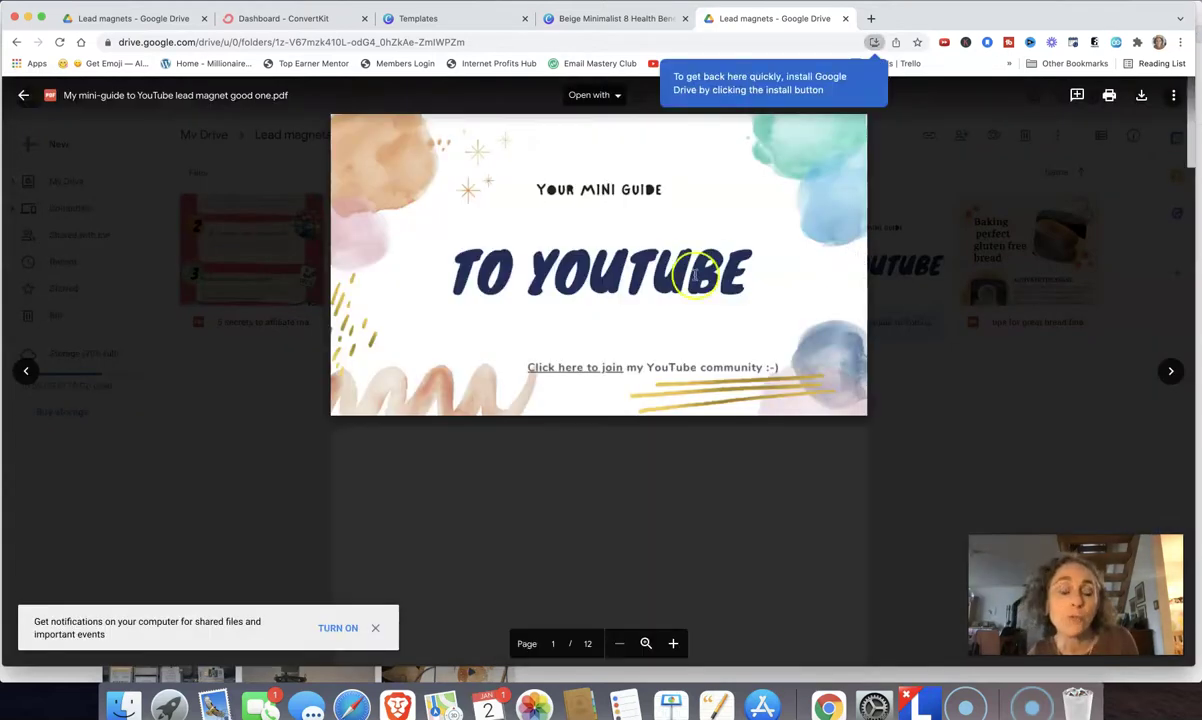
scroll(658, 277, down, 15)
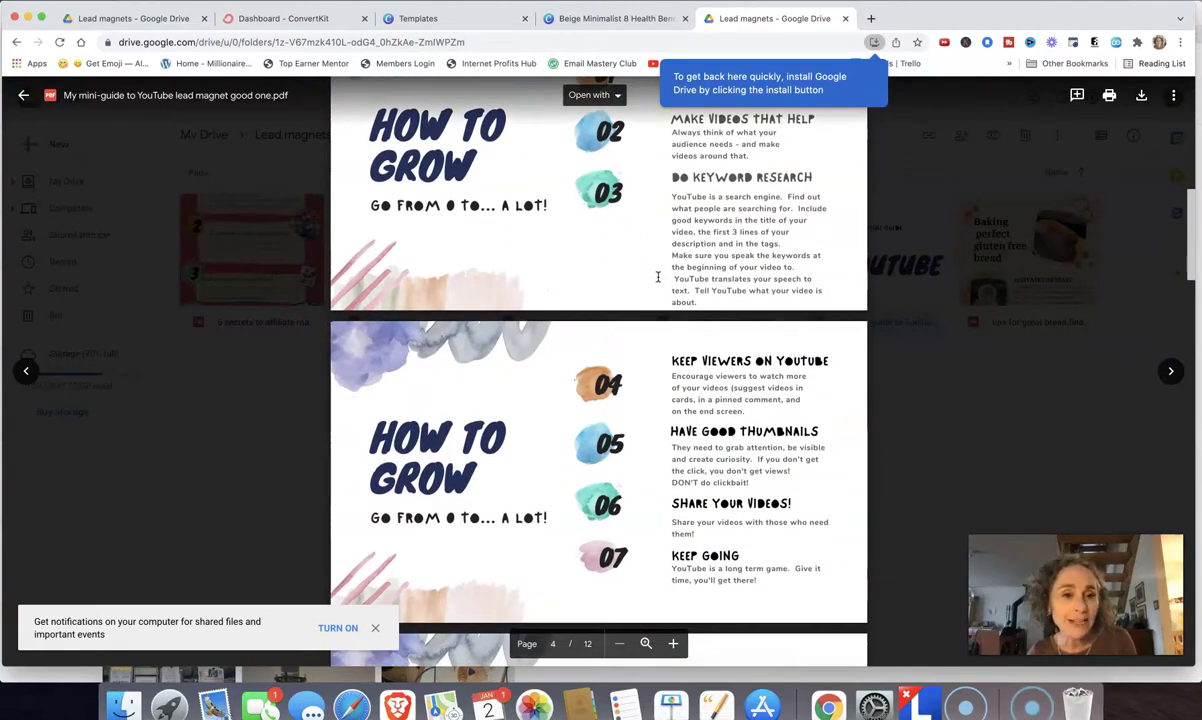
scroll(658, 277, down, 5)
scroll(658, 277, down, 3)
scroll(658, 277, up, 8)
scroll(658, 277, up, 1)
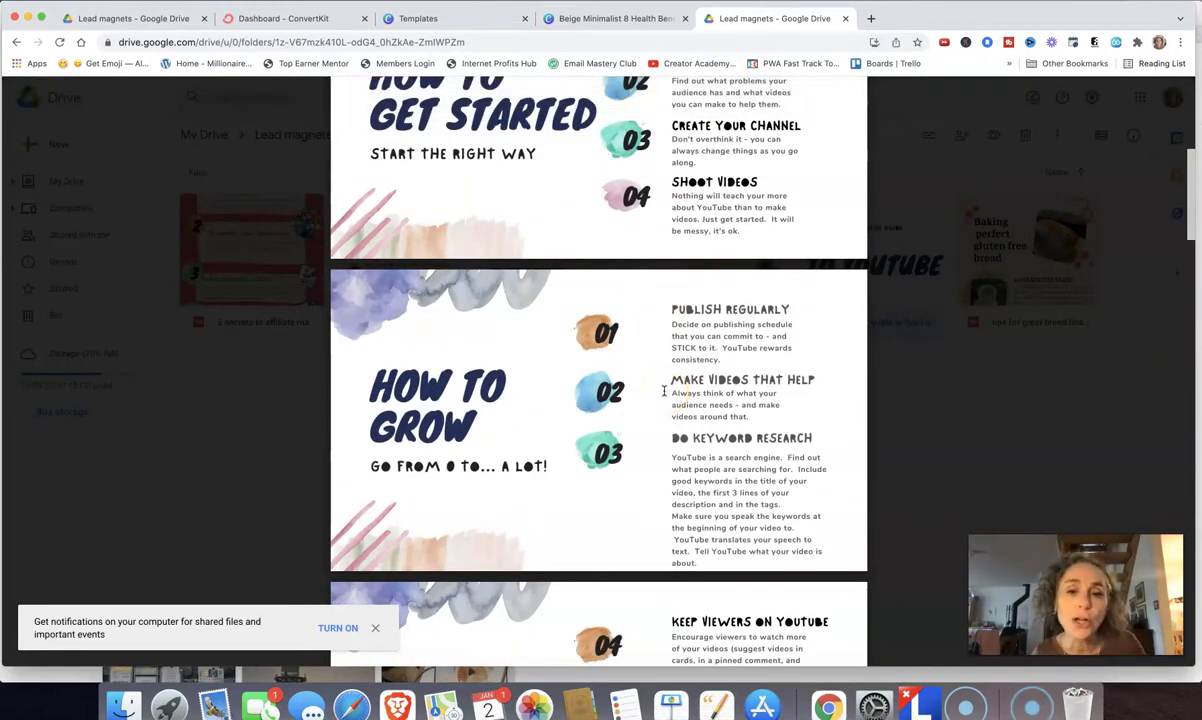
scroll(663, 391, down, 12)
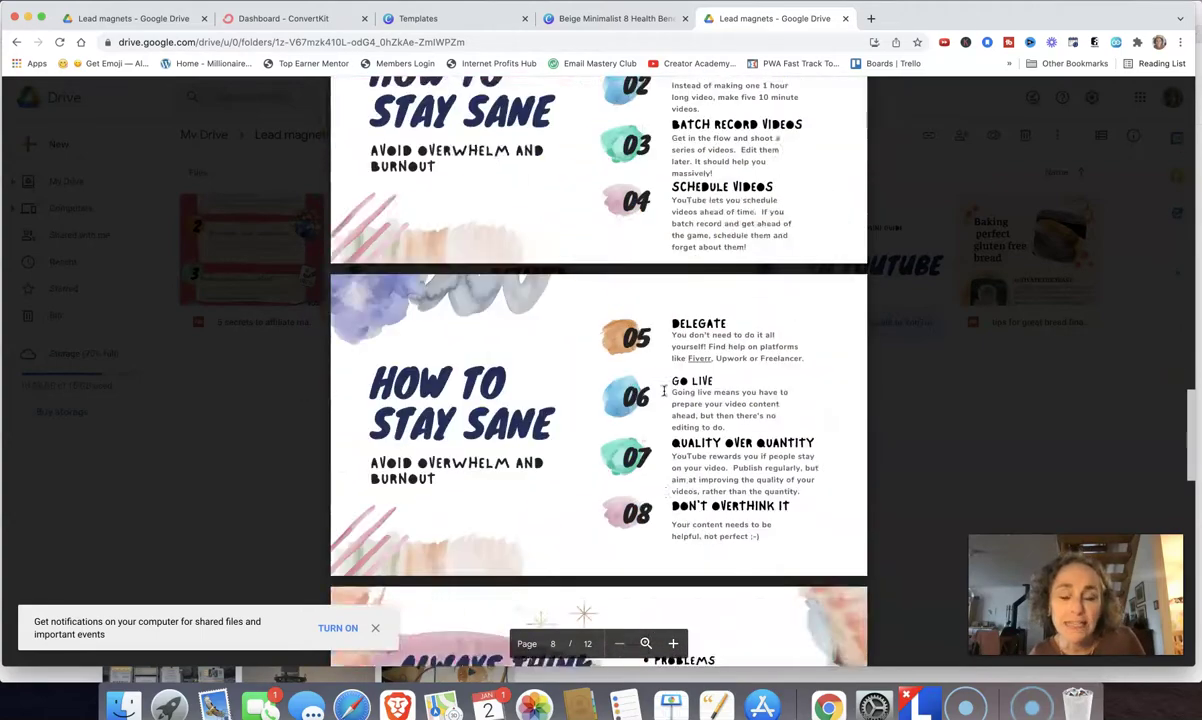
scroll(663, 391, down, 15)
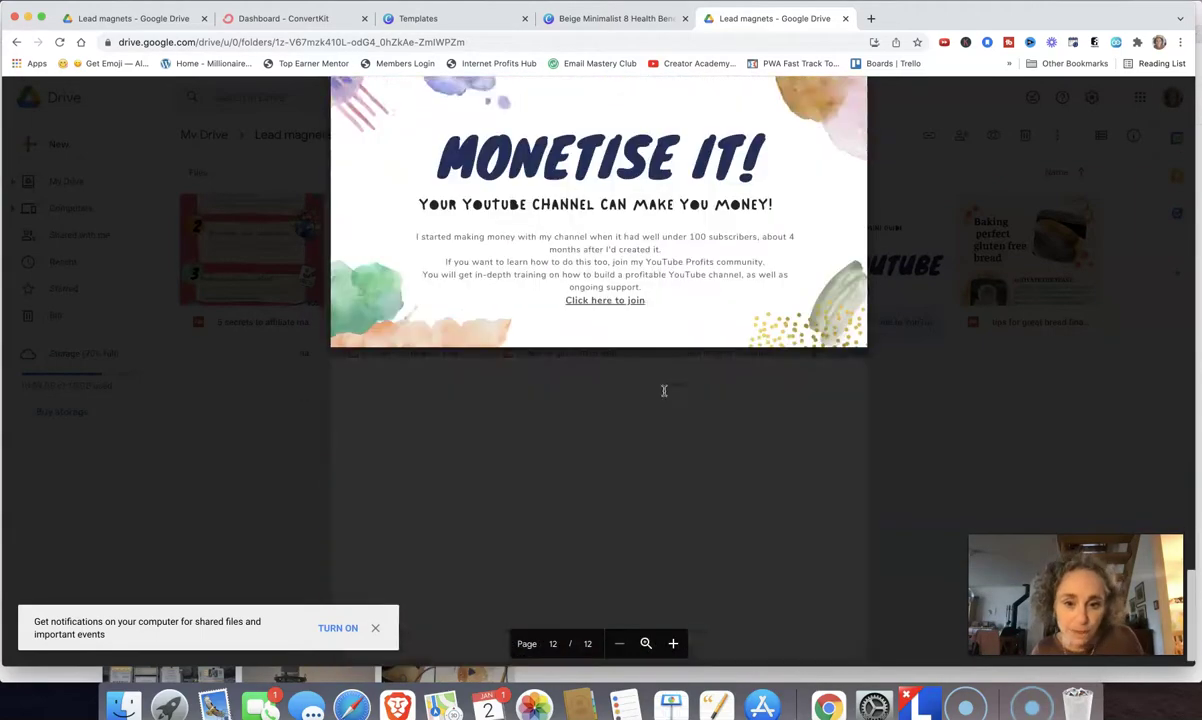
scroll(663, 391, up, 20)
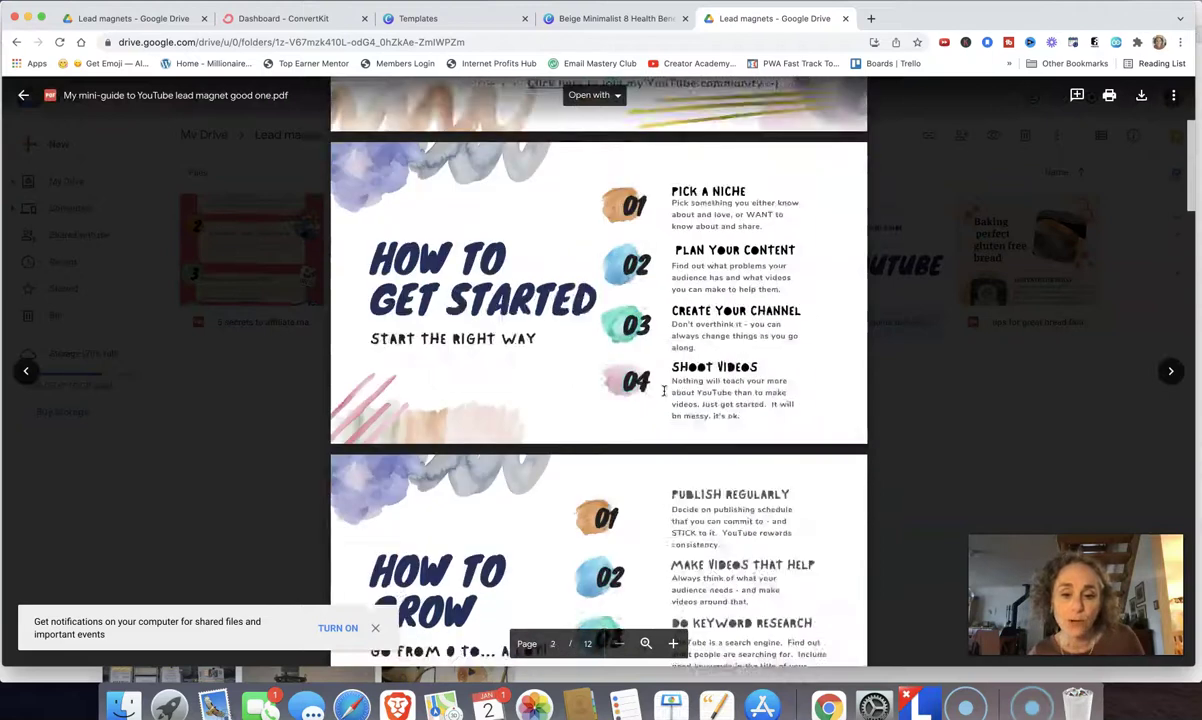
scroll(663, 391, up, 3)
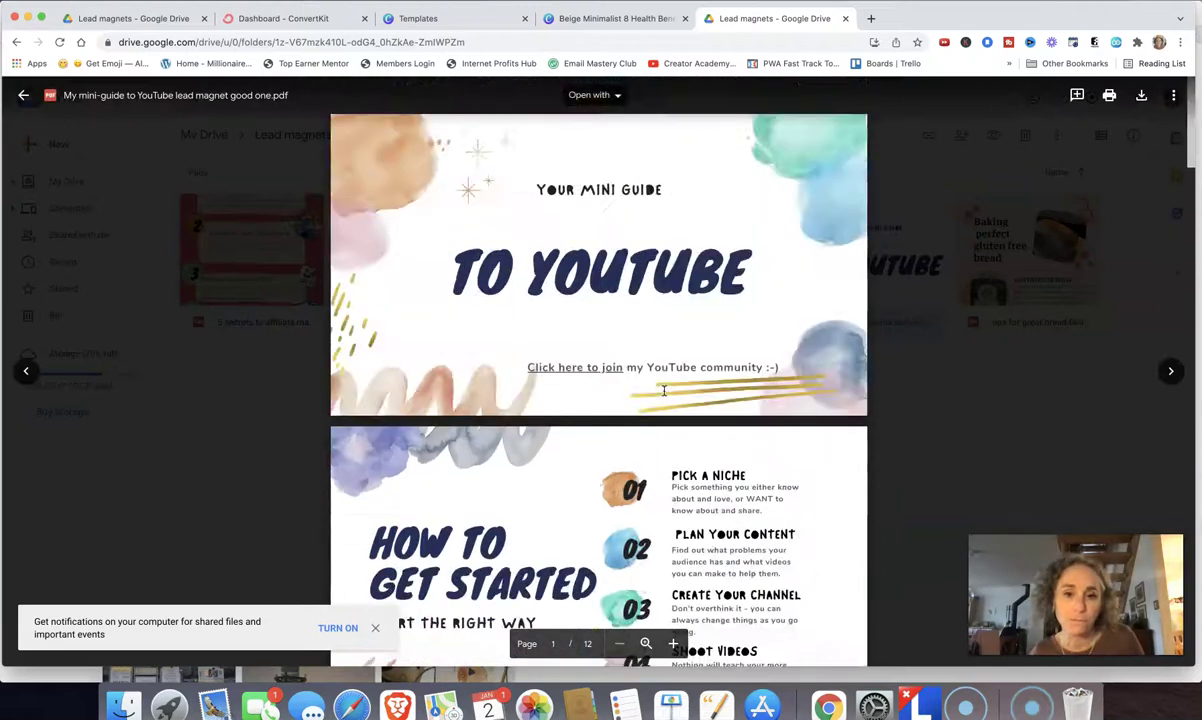
click(24, 97)
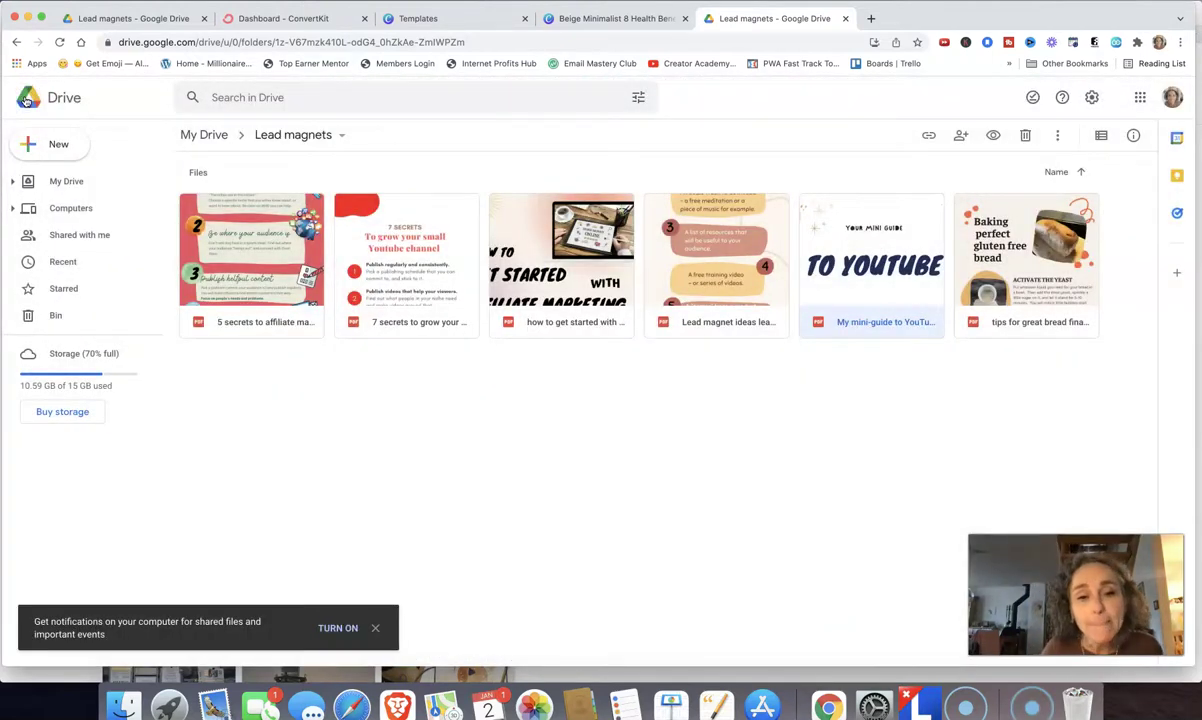
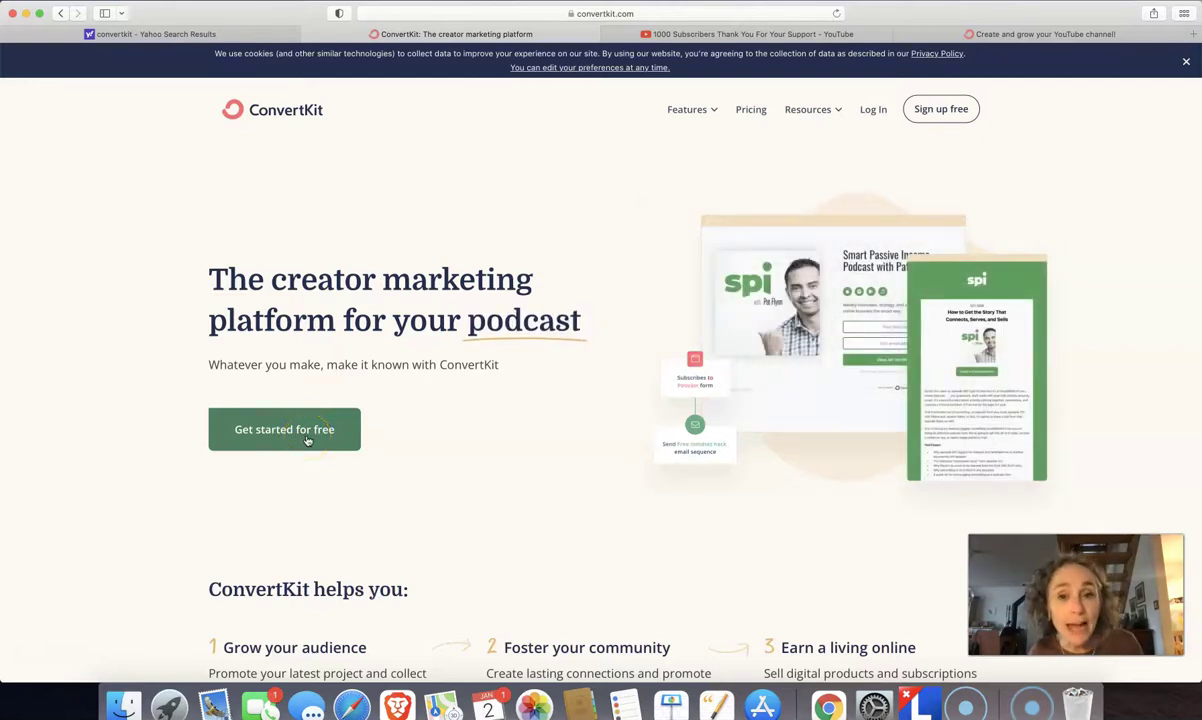
Switch to Chrome and open the free YouTube tips sign-up page linked in the Millionaire mum channel's featured video description.
click(829, 707)
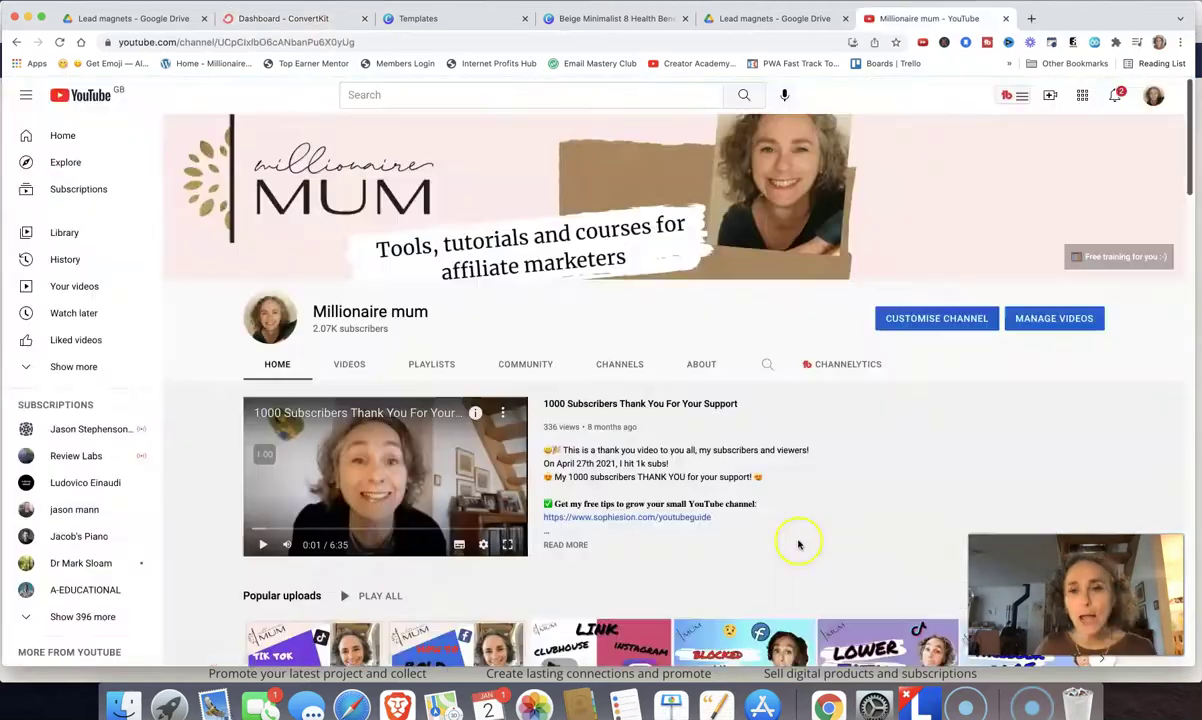
click(822, 528)
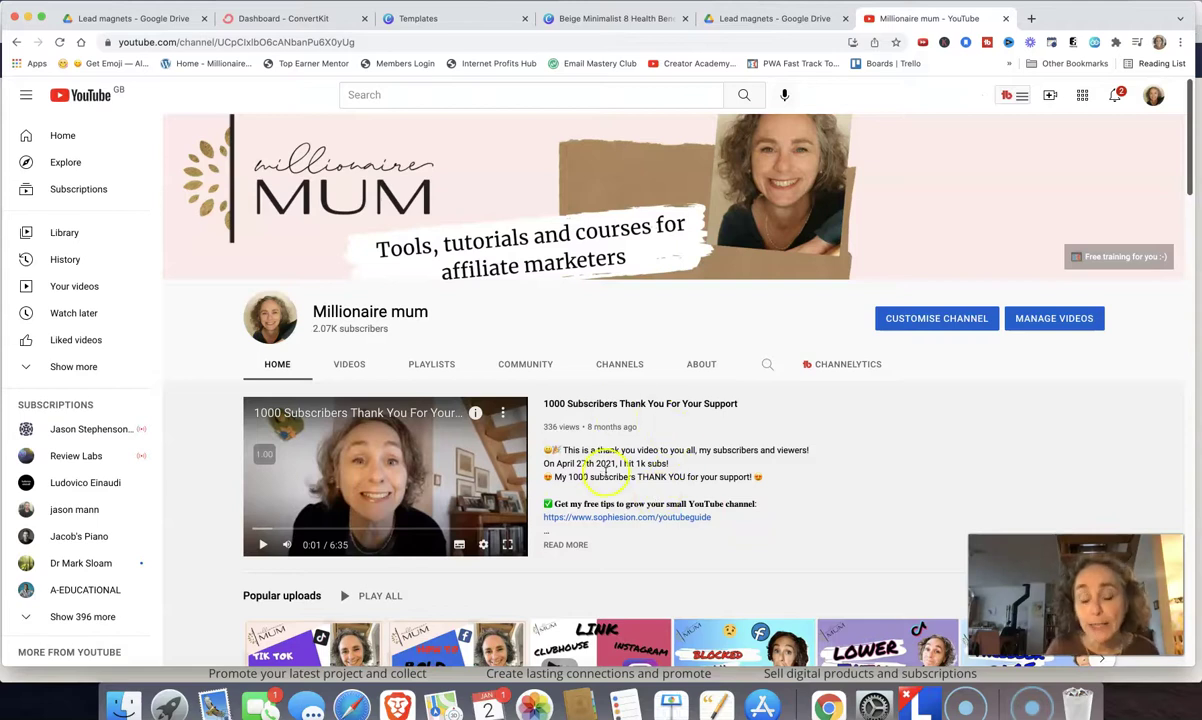
click(650, 517)
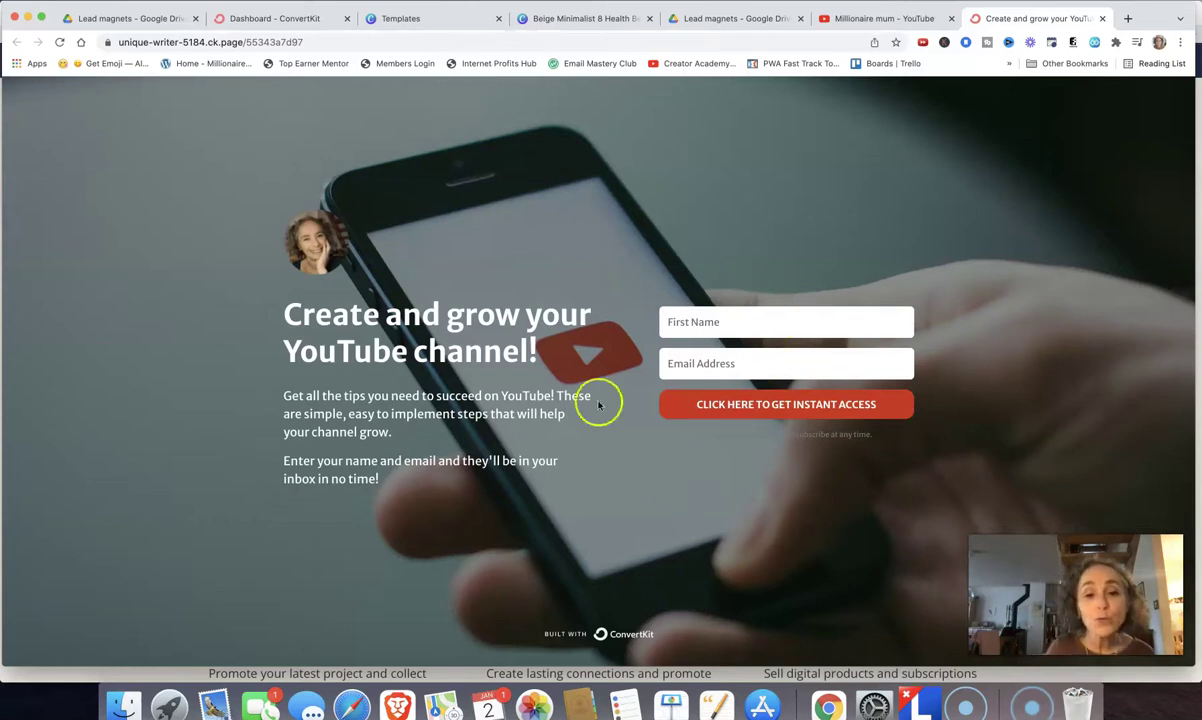
Return to the ConvertKit dashboard and start creating a new item in Landing Pages & Forms.
click(280, 22)
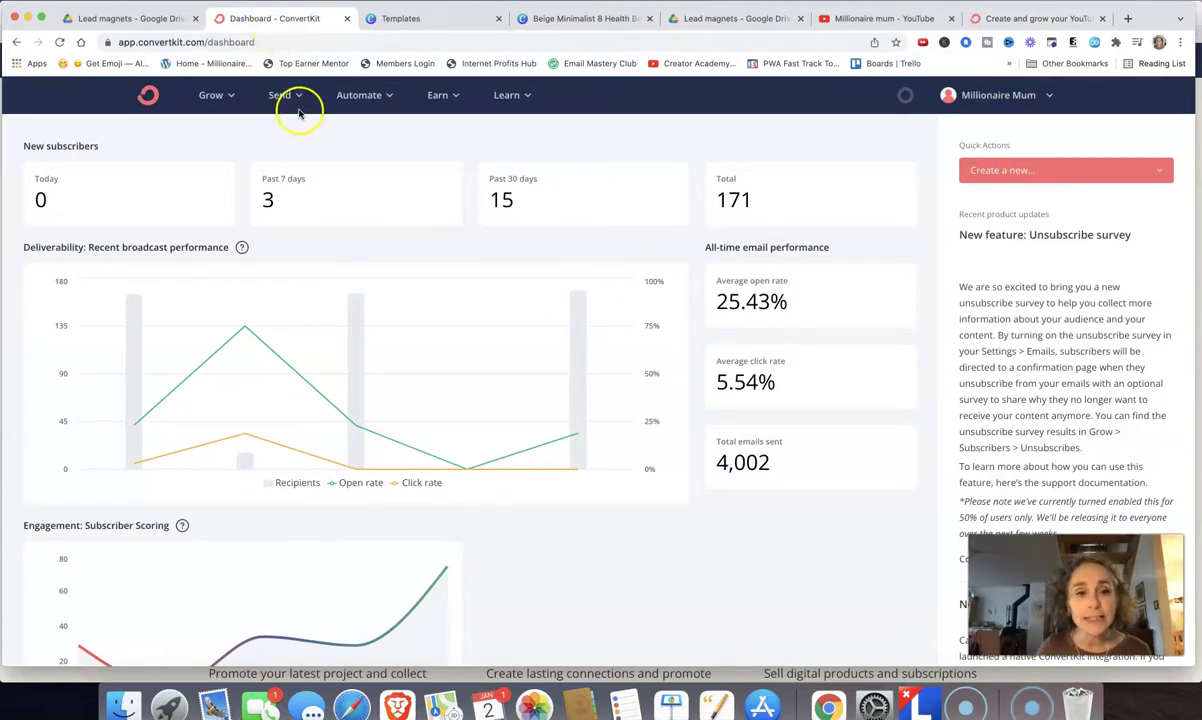
click(233, 100)
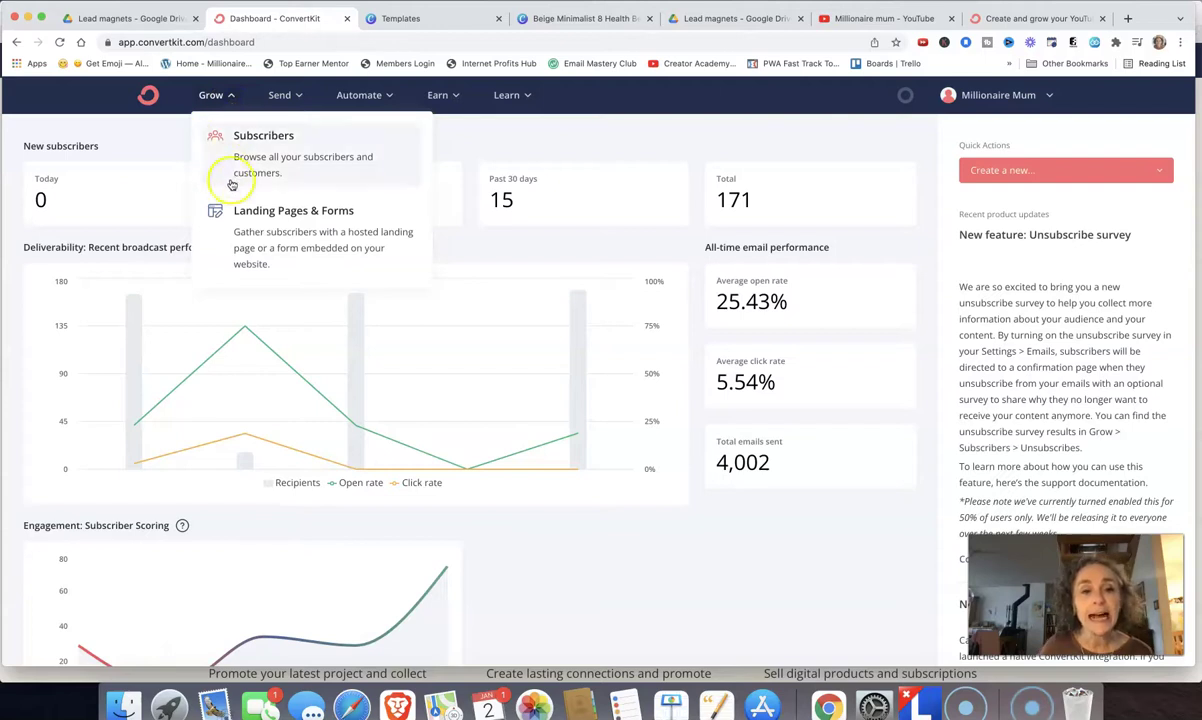
click(256, 230)
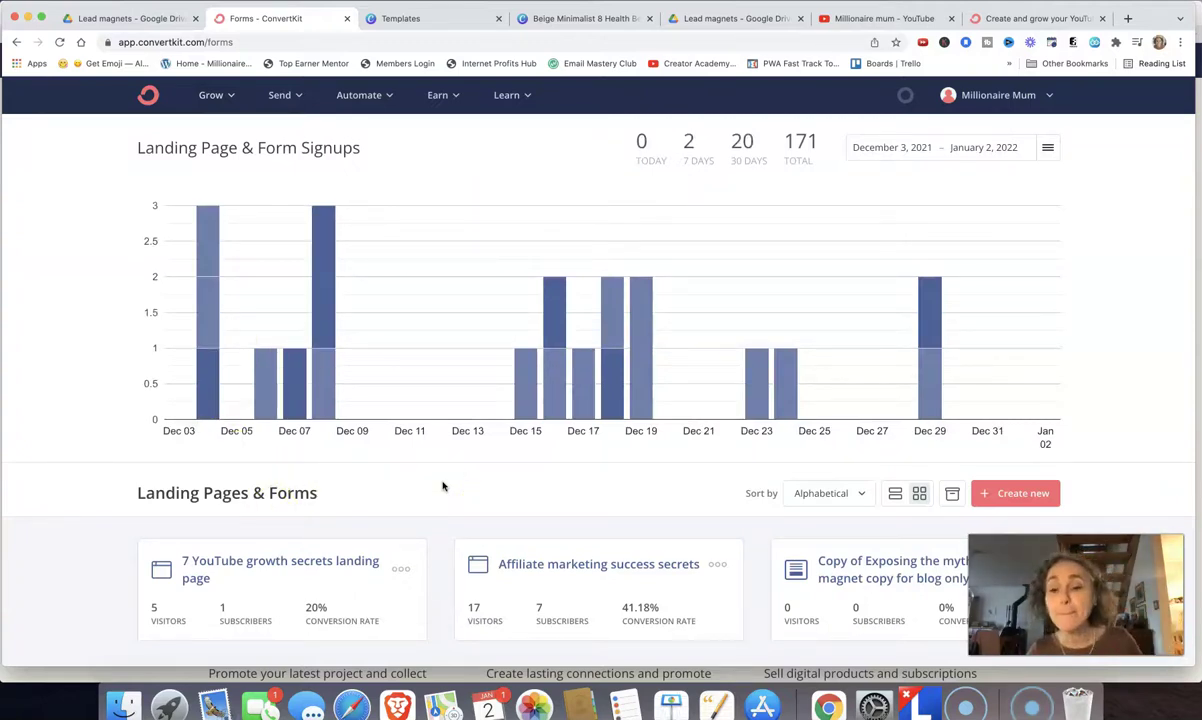
click(1010, 502)
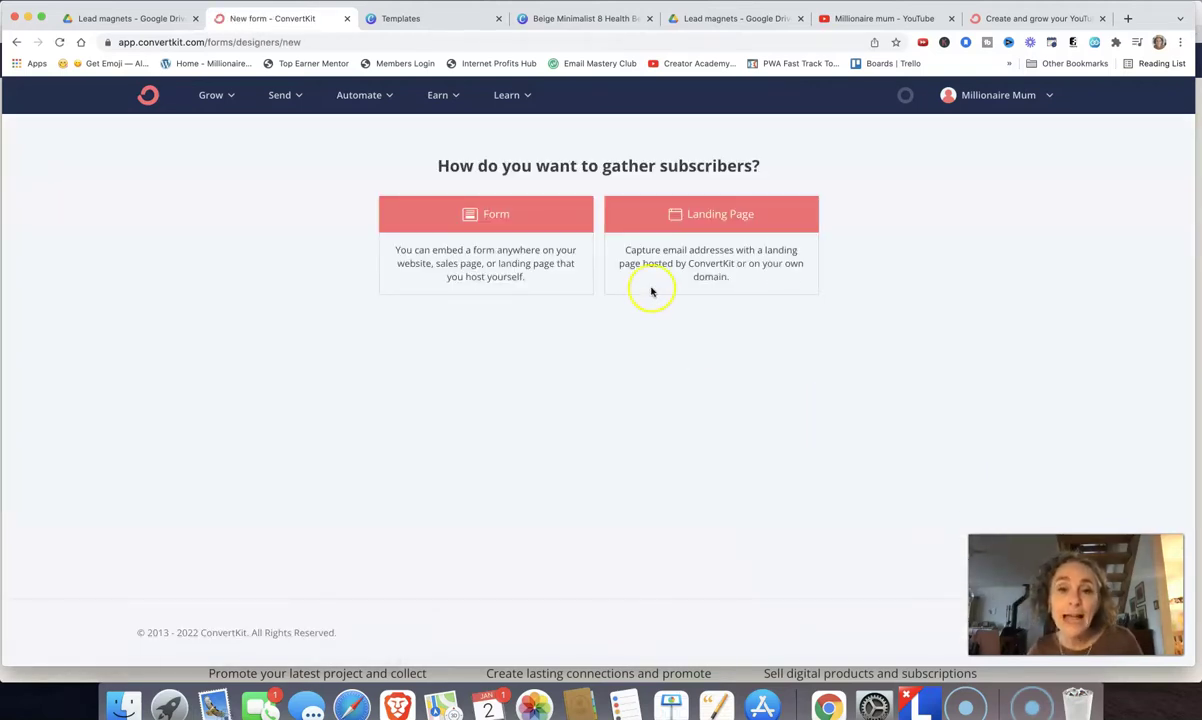
Choose a form in Modal display format and create it from the Charlotte template.
click(493, 222)
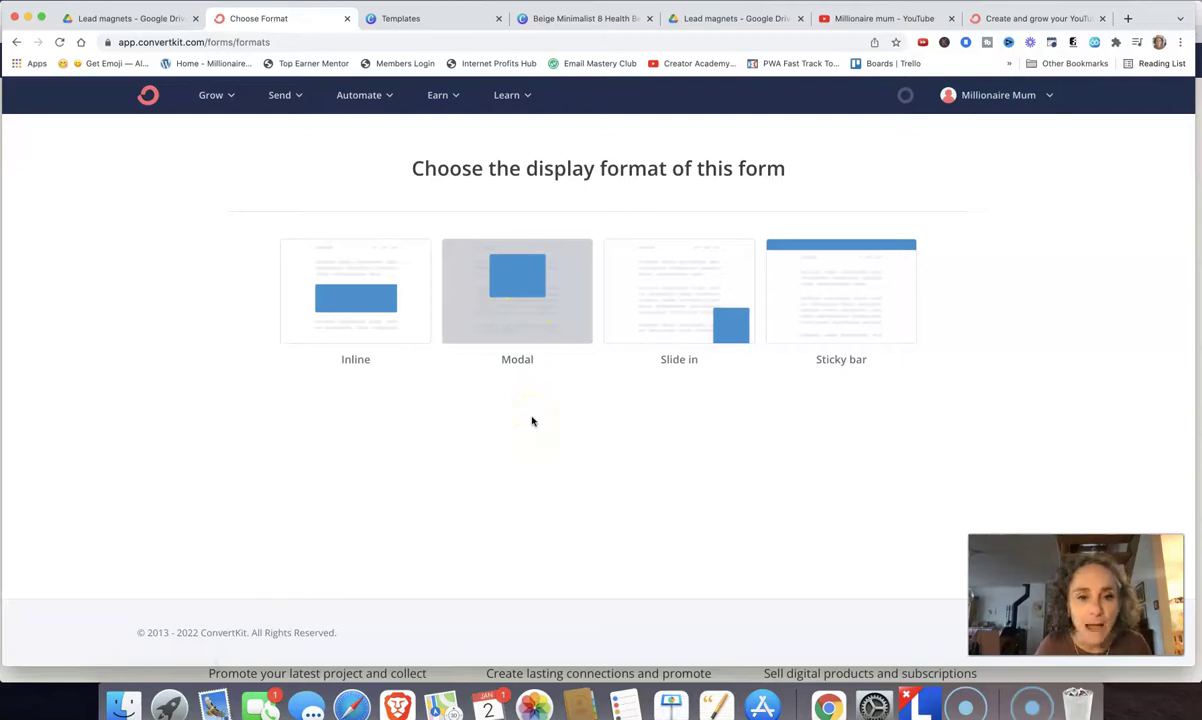
click(529, 291)
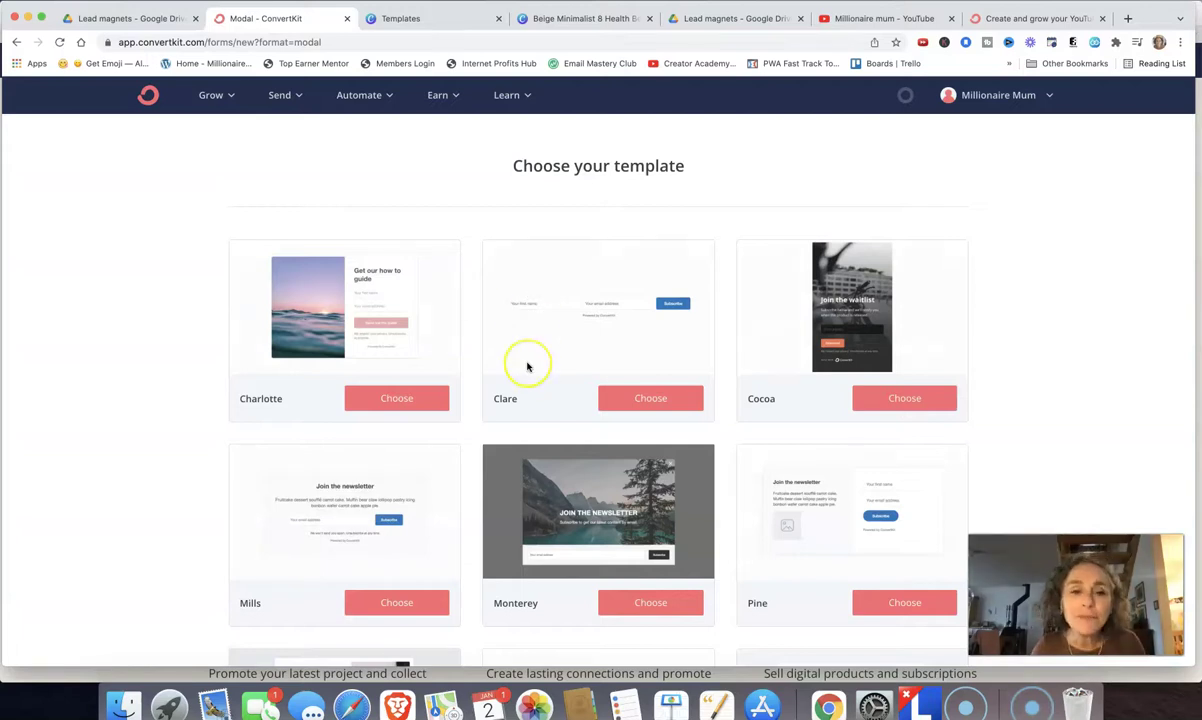
scroll(527, 364, down, 5)
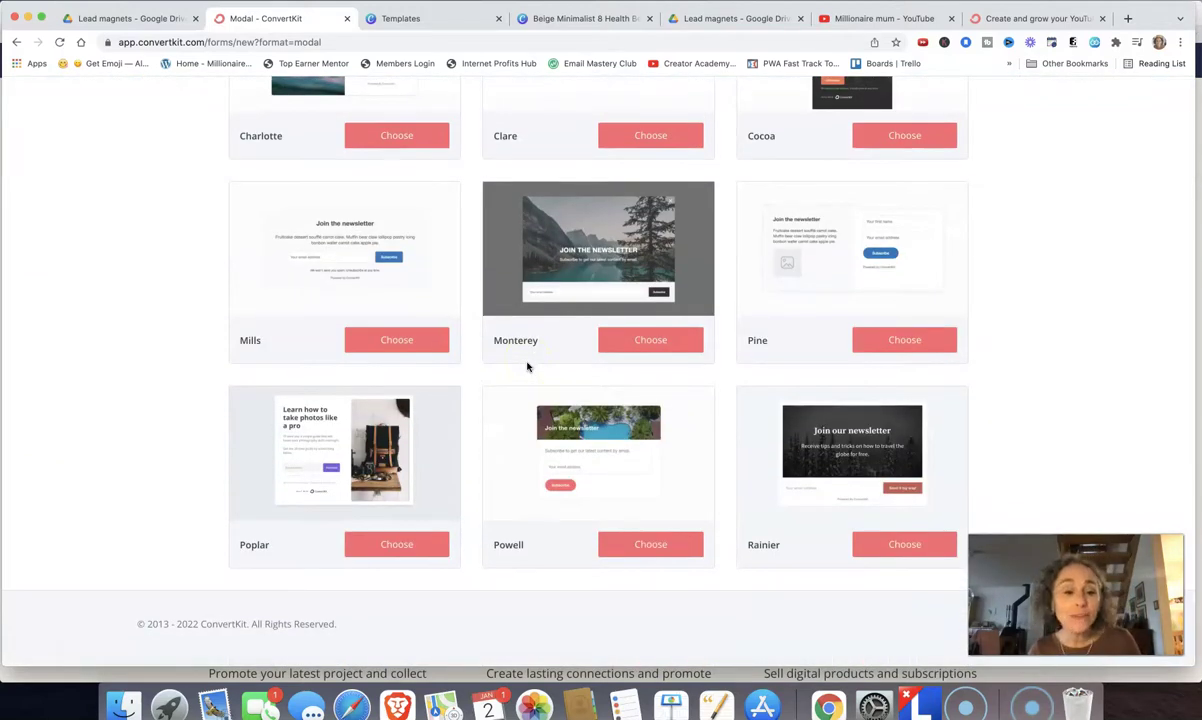
scroll(527, 366, up, 5)
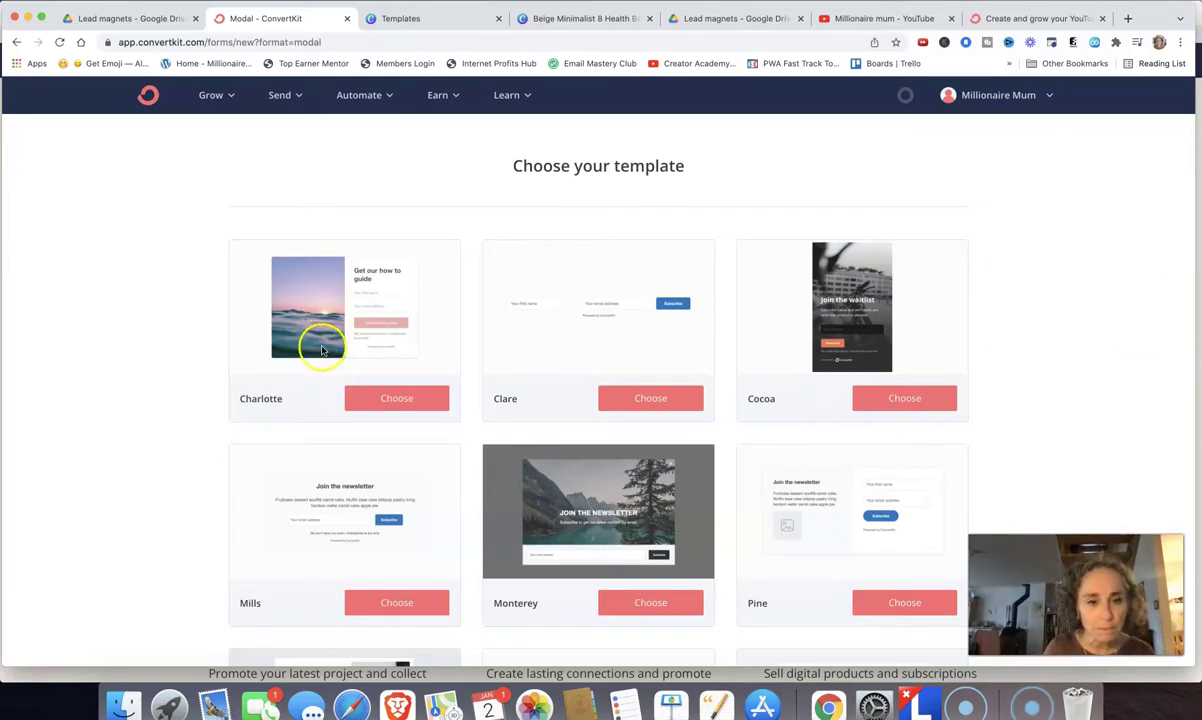
click(378, 398)
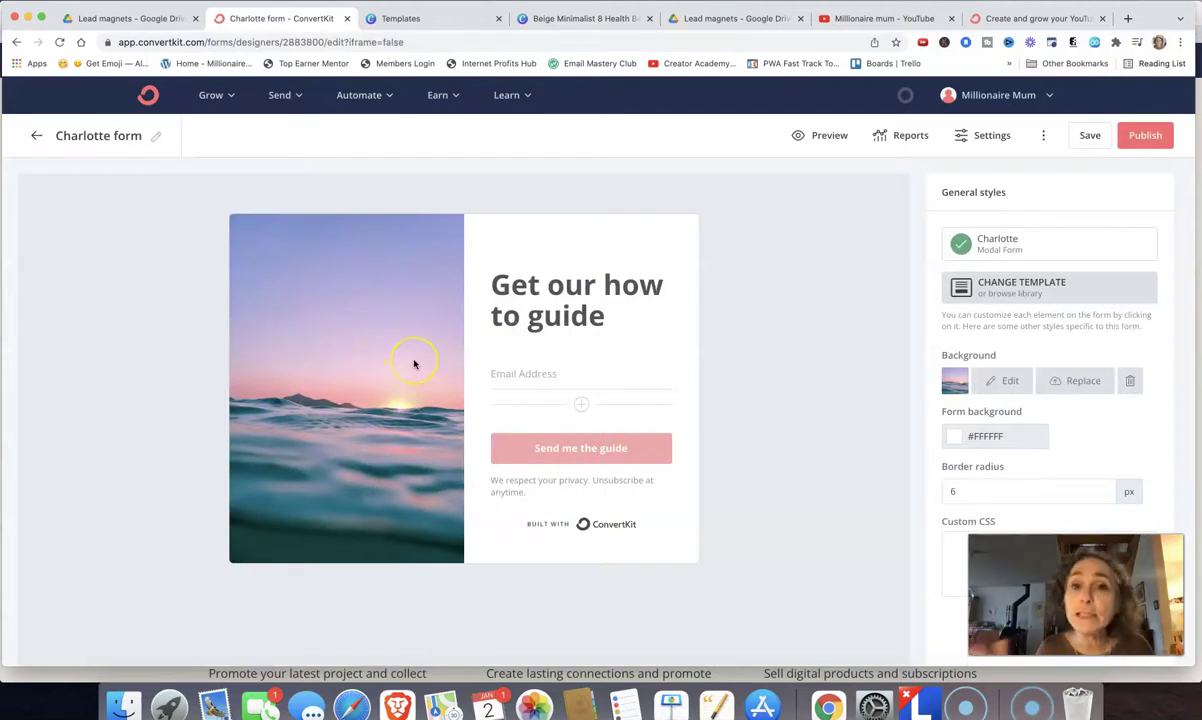
Replace the form's "Get our how to guide" headline with "Get your free tips to lose weight fast".
click(541, 290)
click(499, 287)
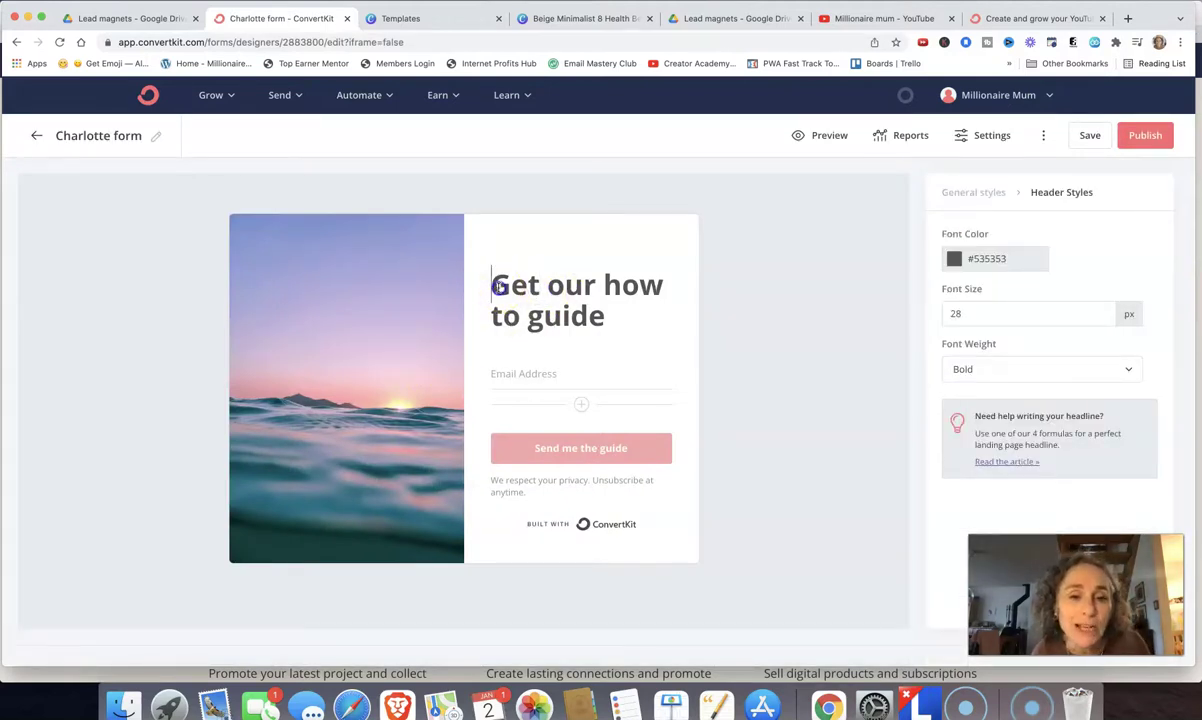
click(565, 317)
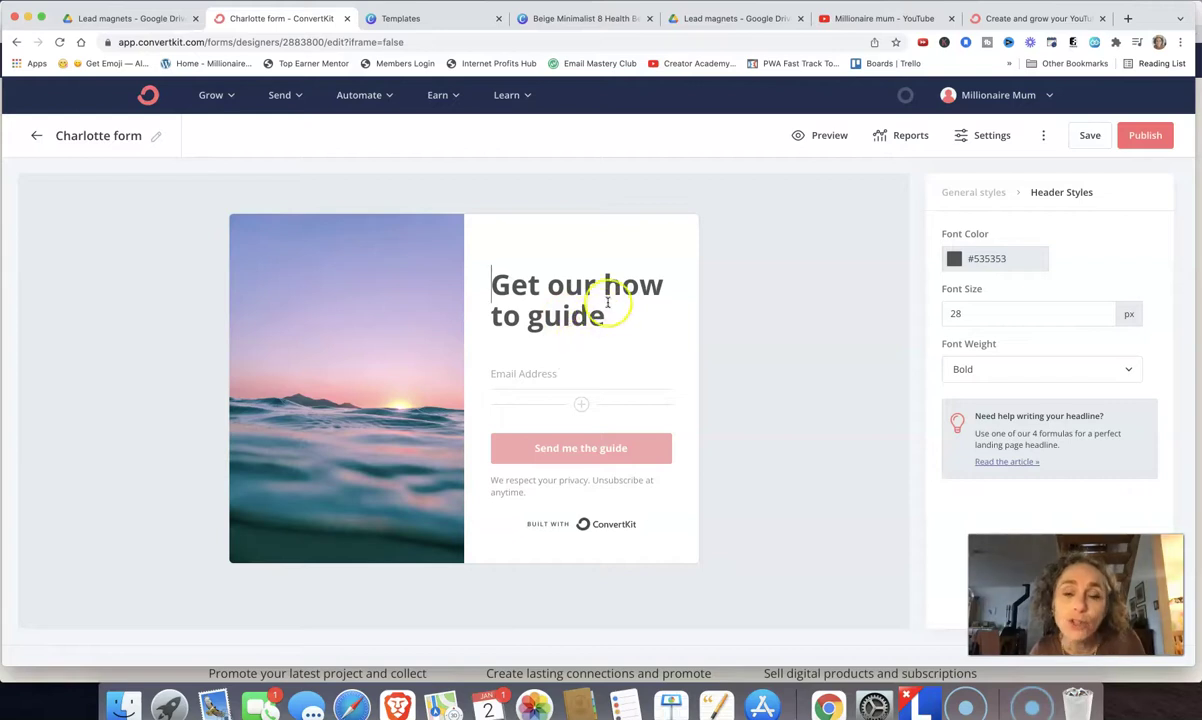
click(555, 285)
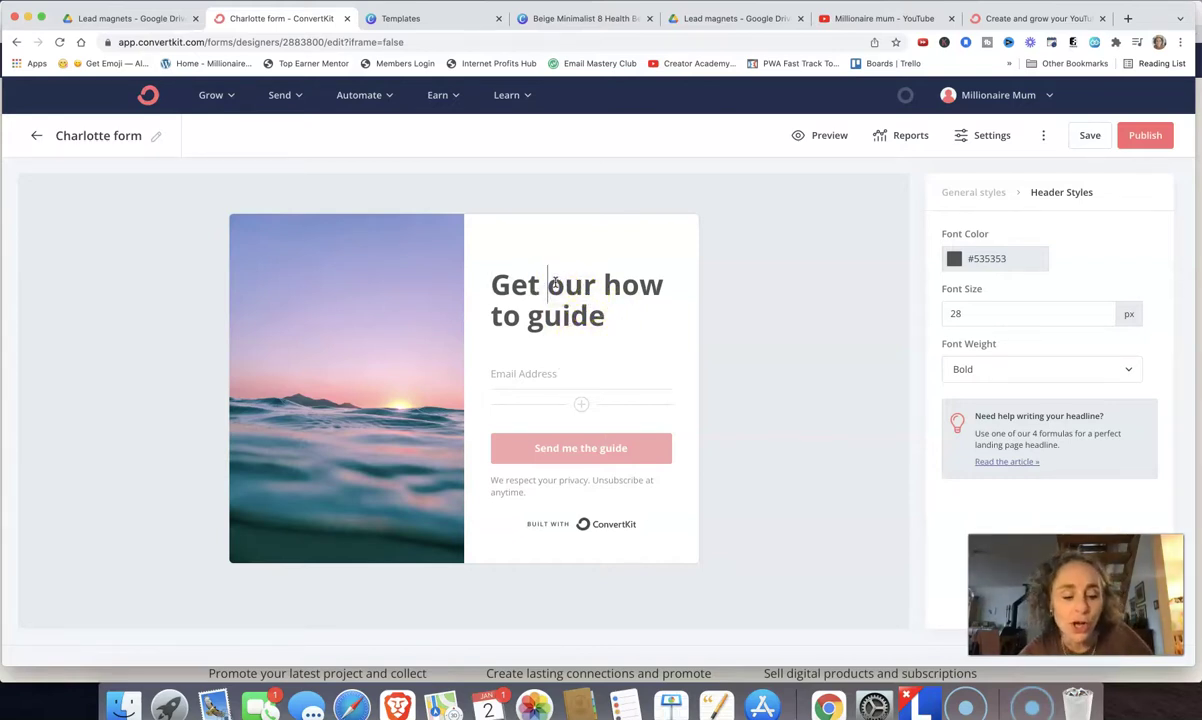
text(your )
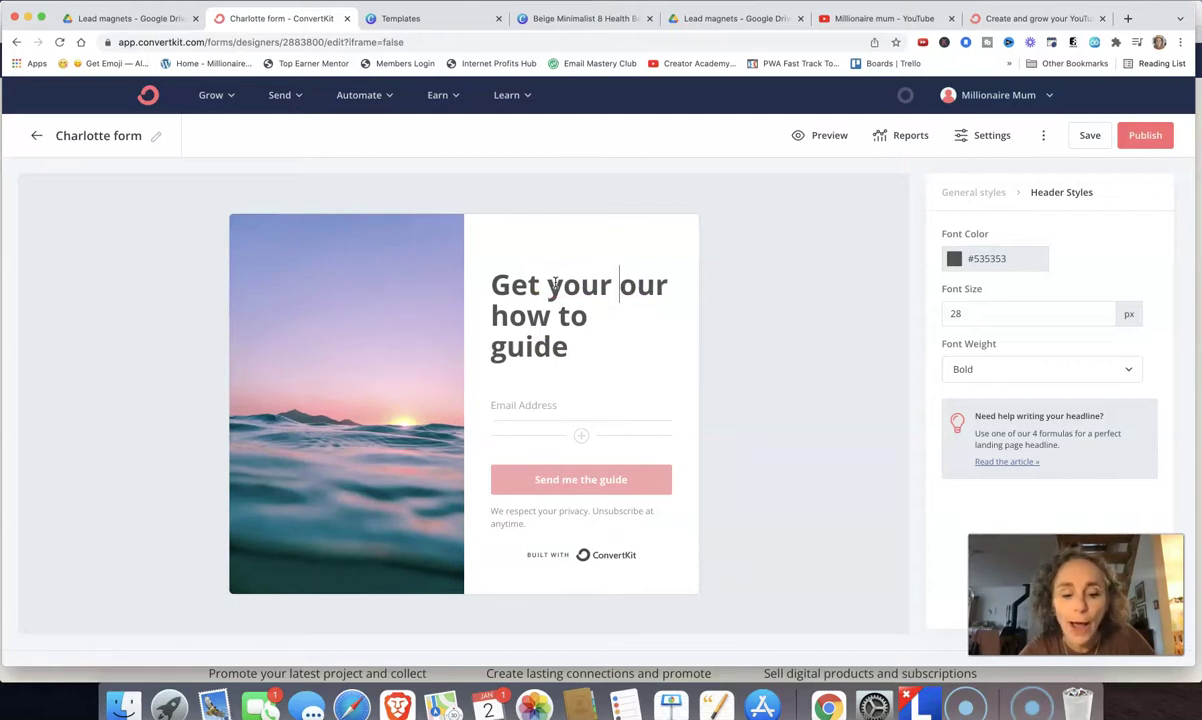
text(free tip)
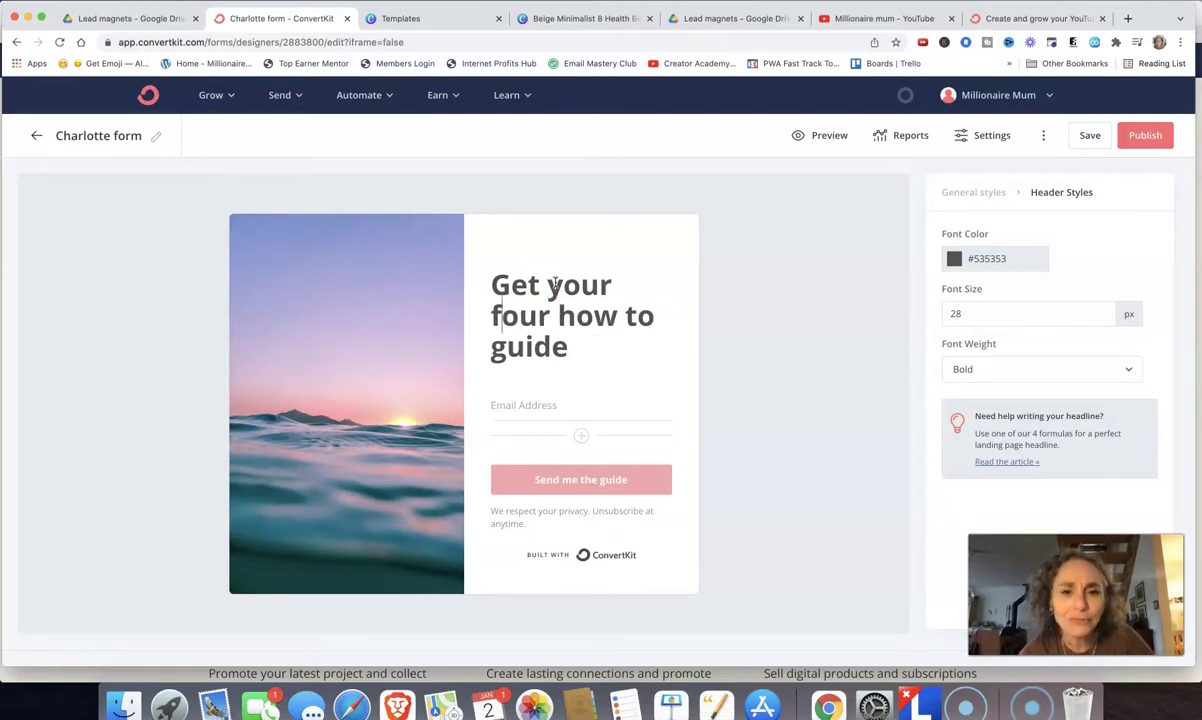
text(s to lose )
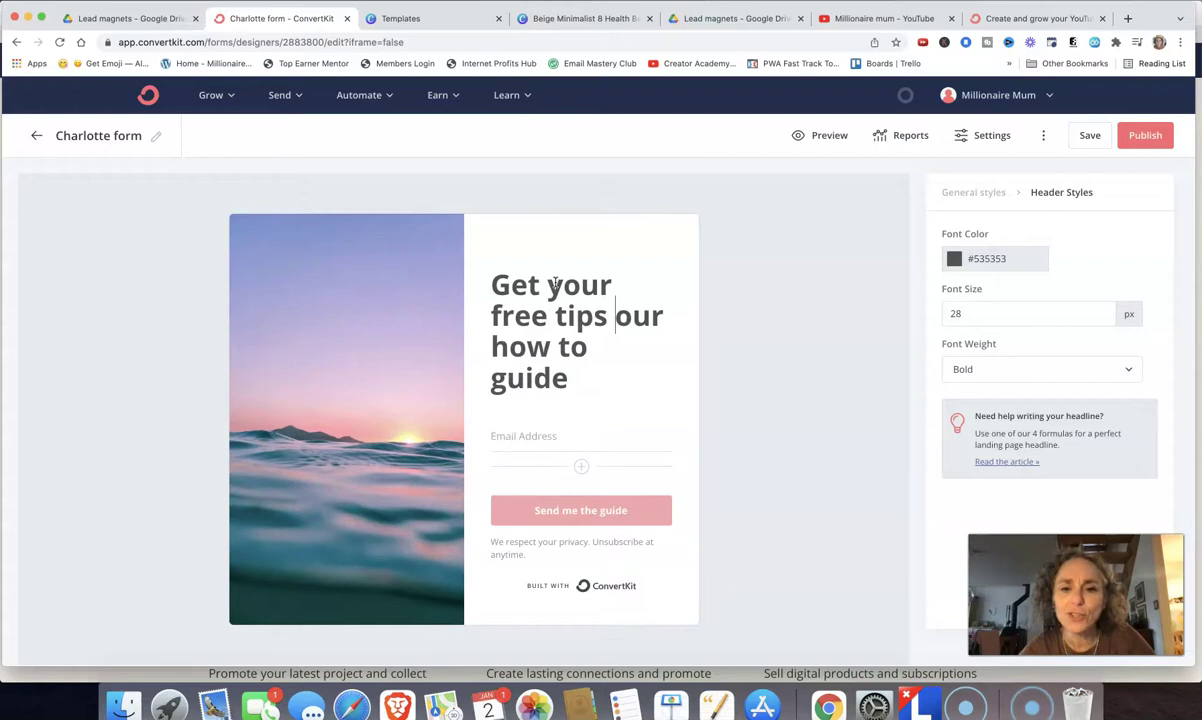
text(weight fast)
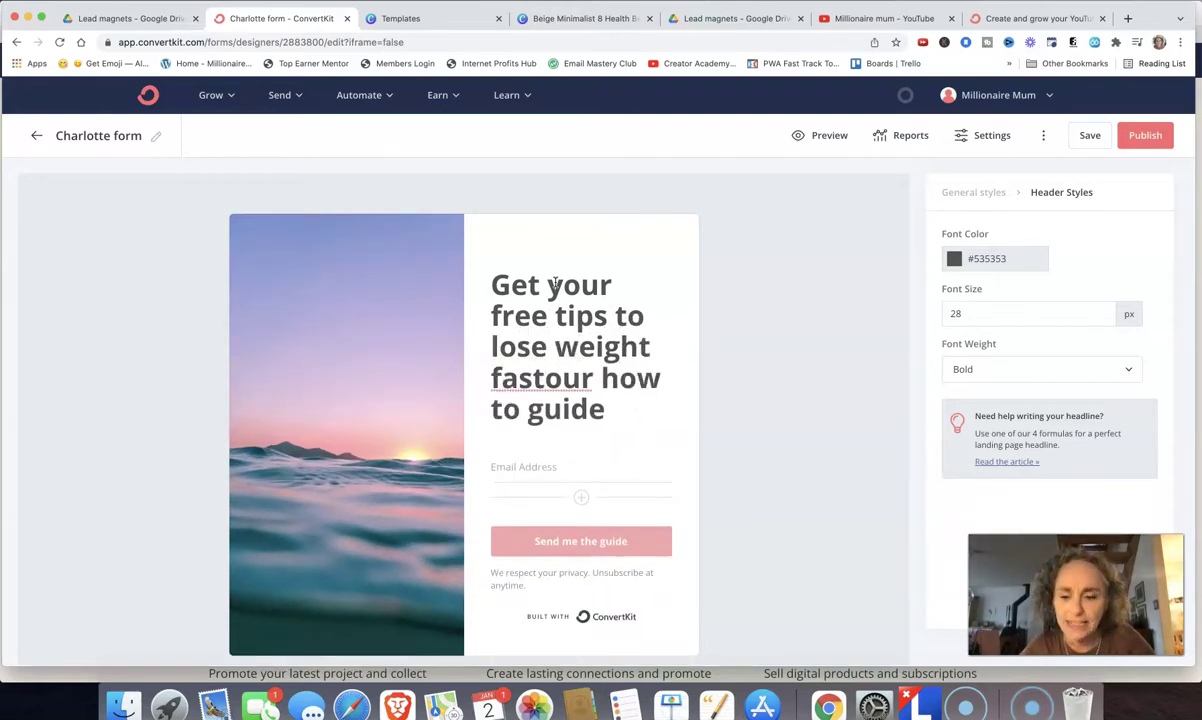
key(Delete)
key(Delete)
key(Delete)
key(Delete)
key(Delete)
key(Delete)
key(Delete)
key(Delete)
key(Delete)
key(Delete)
key(Delete)
key(Delete)
key(Delete)
key(Delete)
key(Delete)
key(Delete)
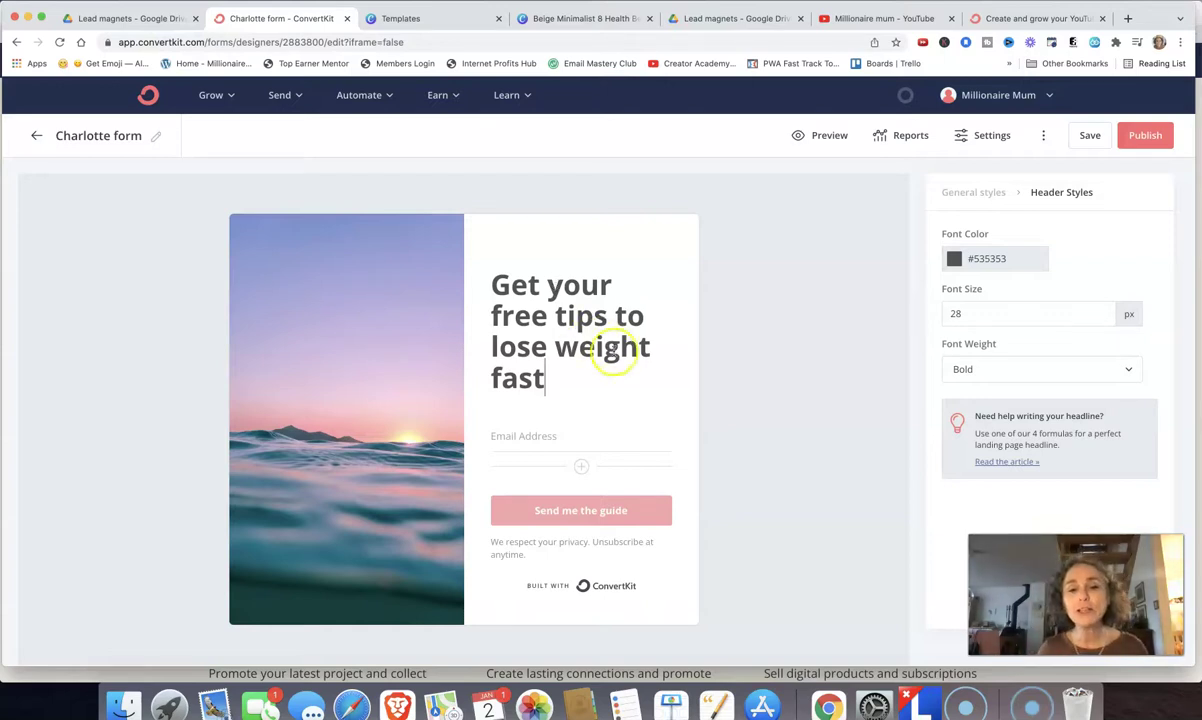
Add a custom field below the Email Address field and assign it to First Name.
click(546, 440)
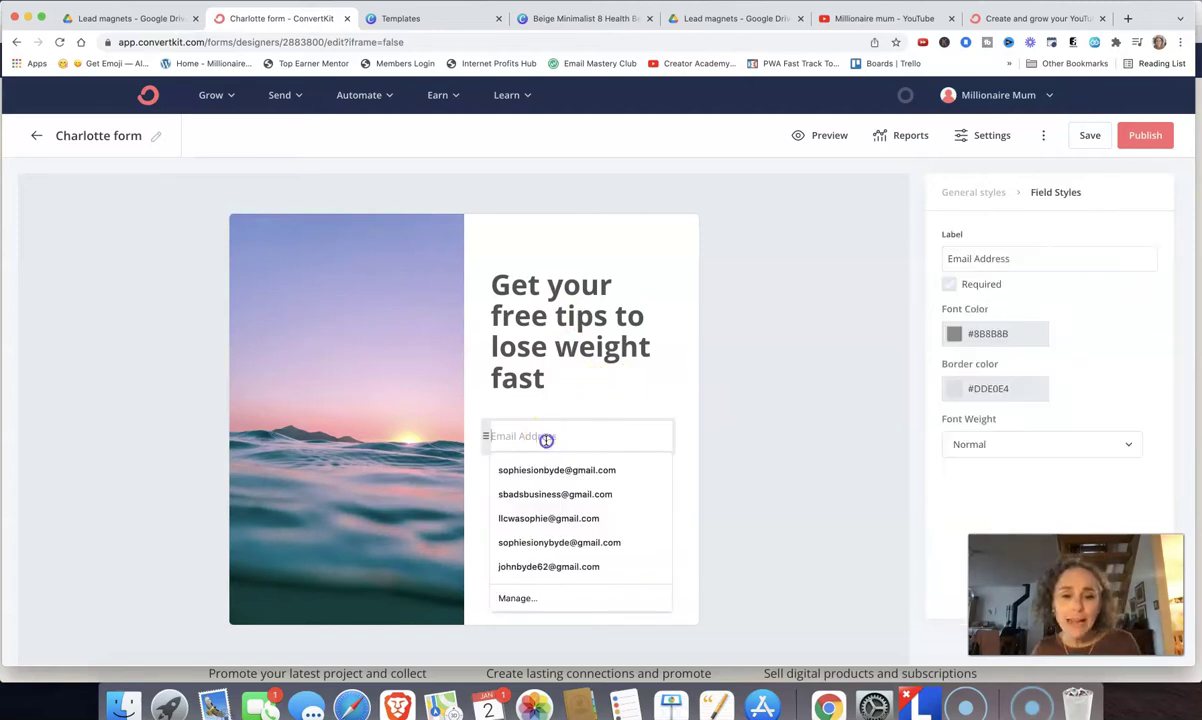
click(652, 415)
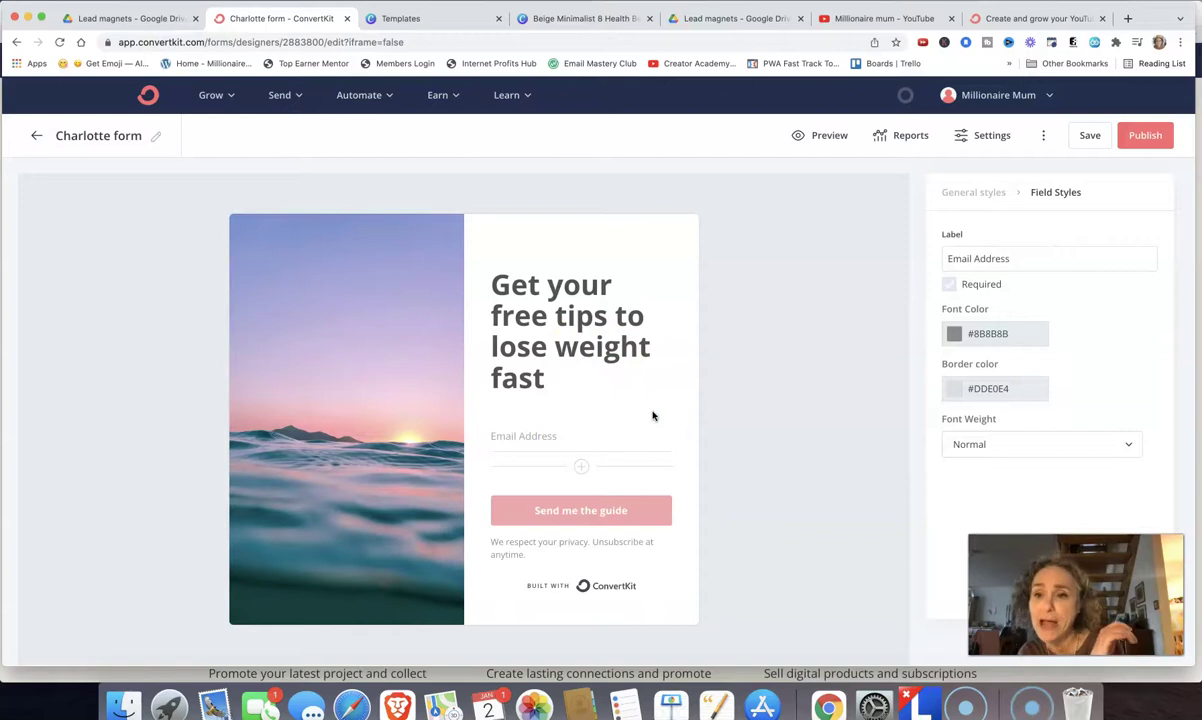
click(581, 466)
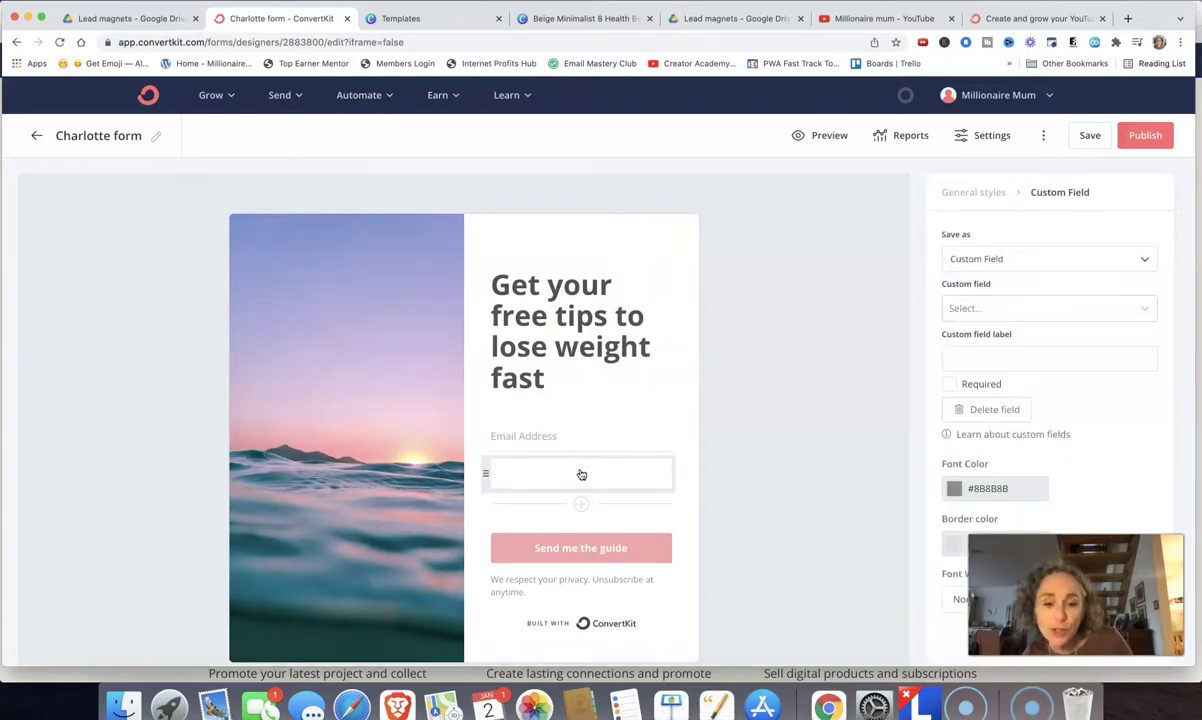
click(1146, 311)
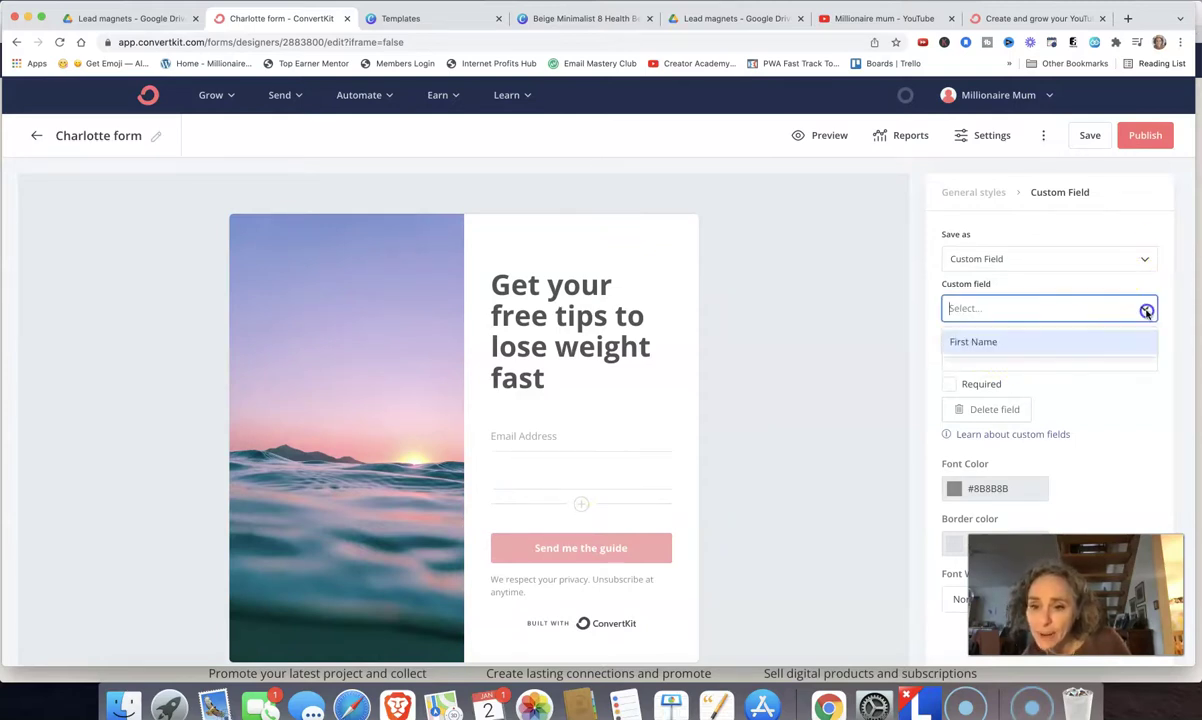
click(1005, 342)
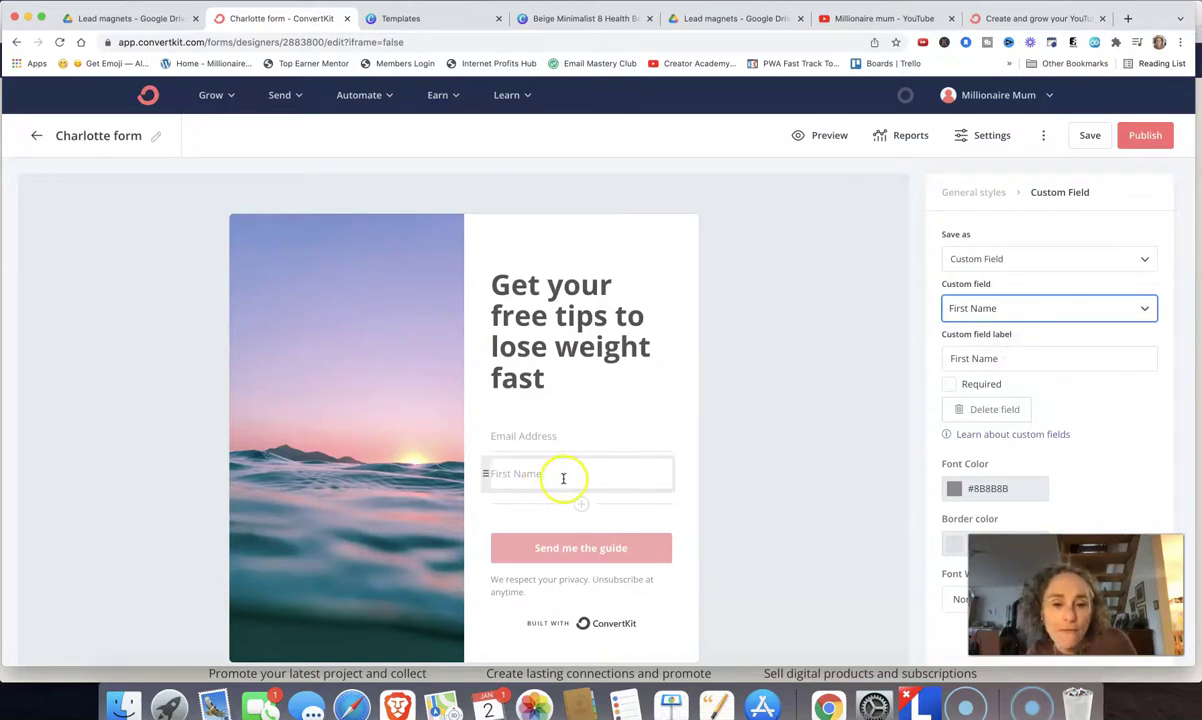
Move the First Name field above the Email Address field in the form.
drag(486, 474, 487, 425)
click(515, 437)
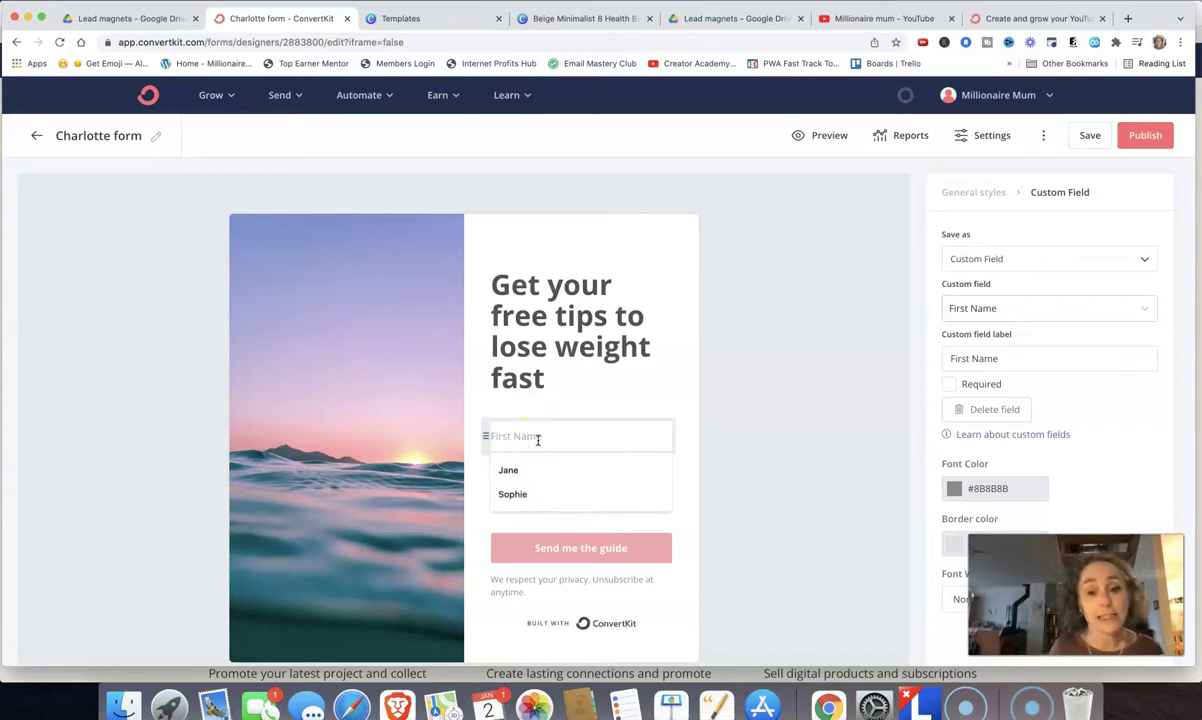
click(608, 397)
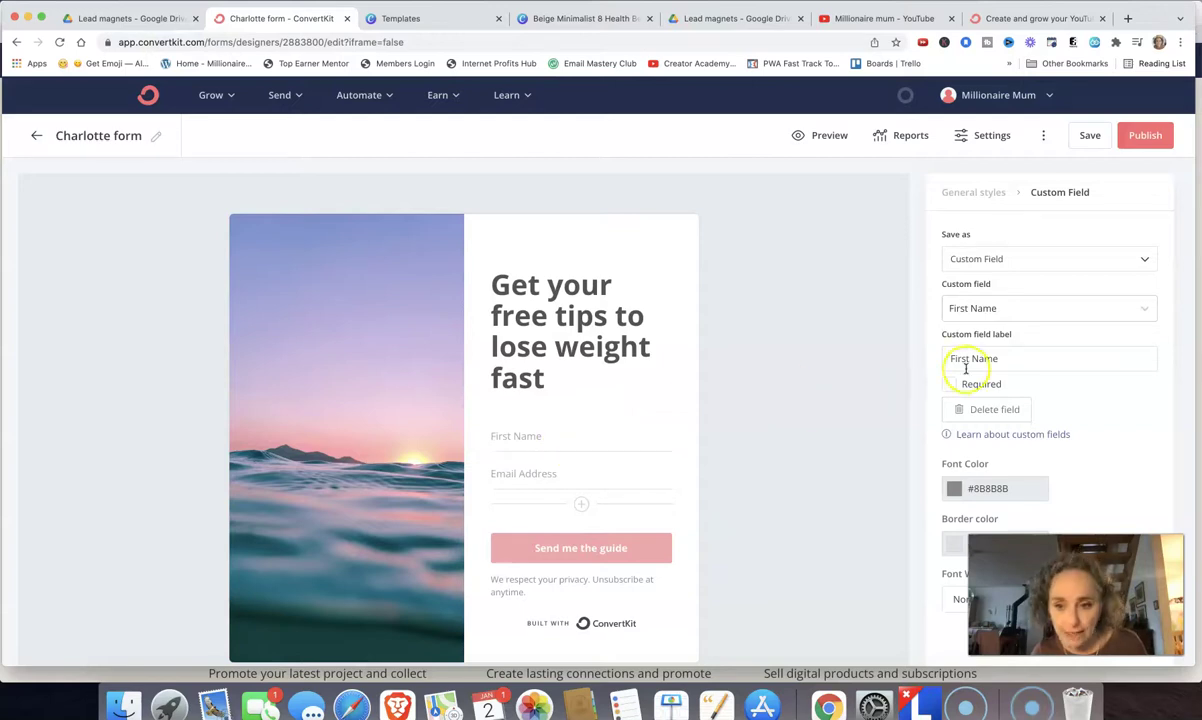
click(636, 470)
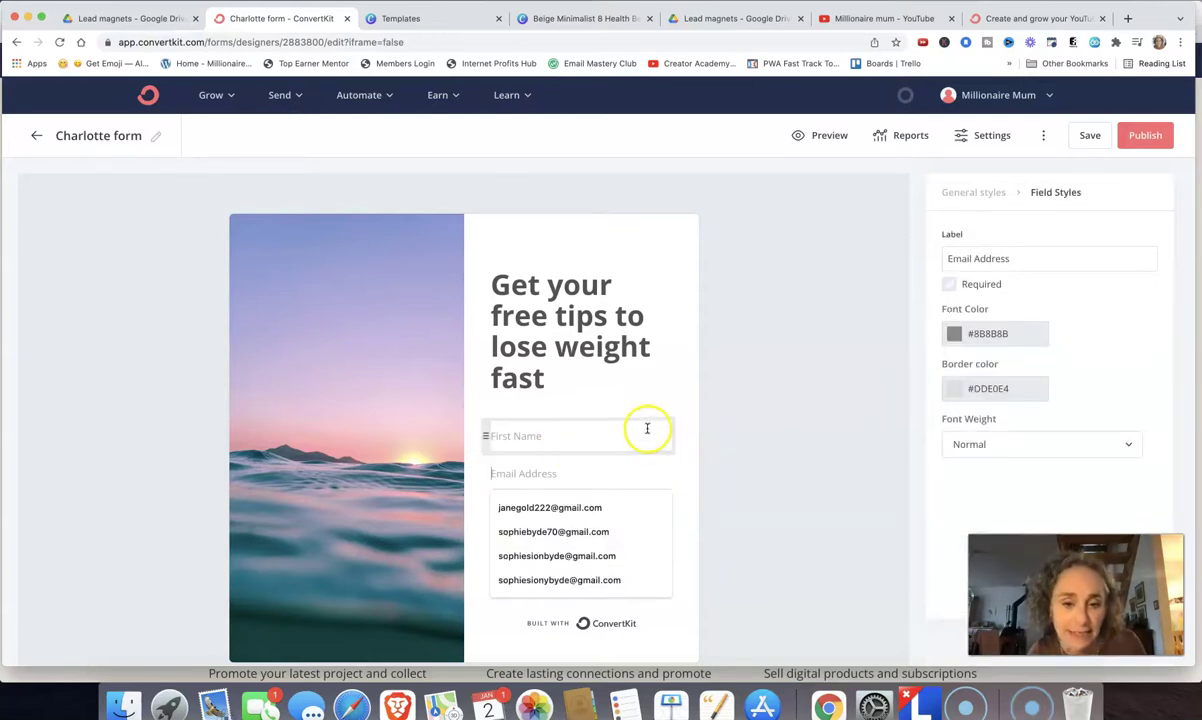
click(681, 611)
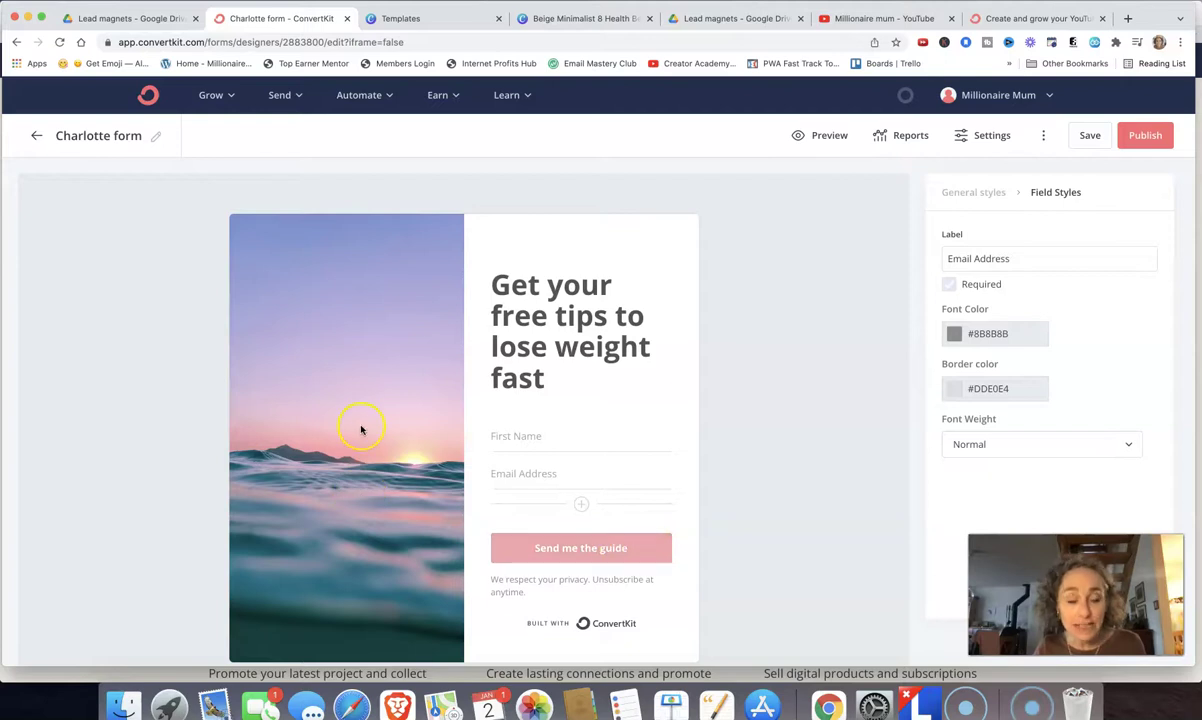
View the image sources for replacing the form's background, and close the media library without choosing an image.
scroll(361, 430, down, 1)
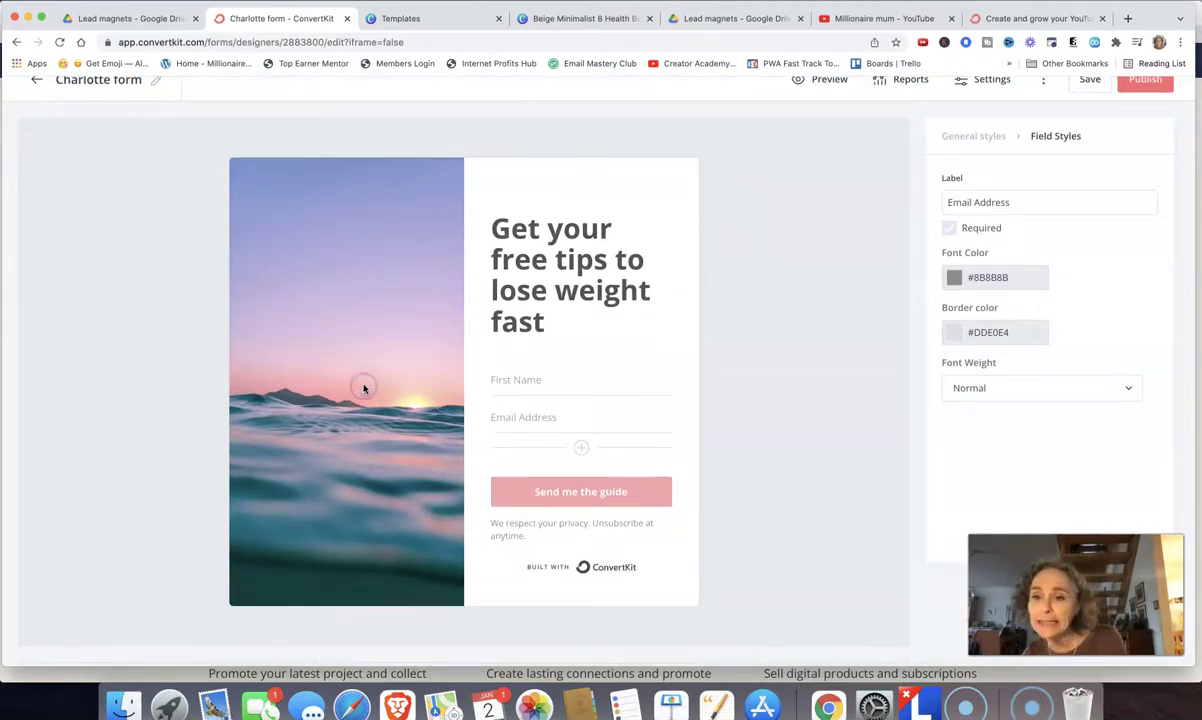
click(975, 137)
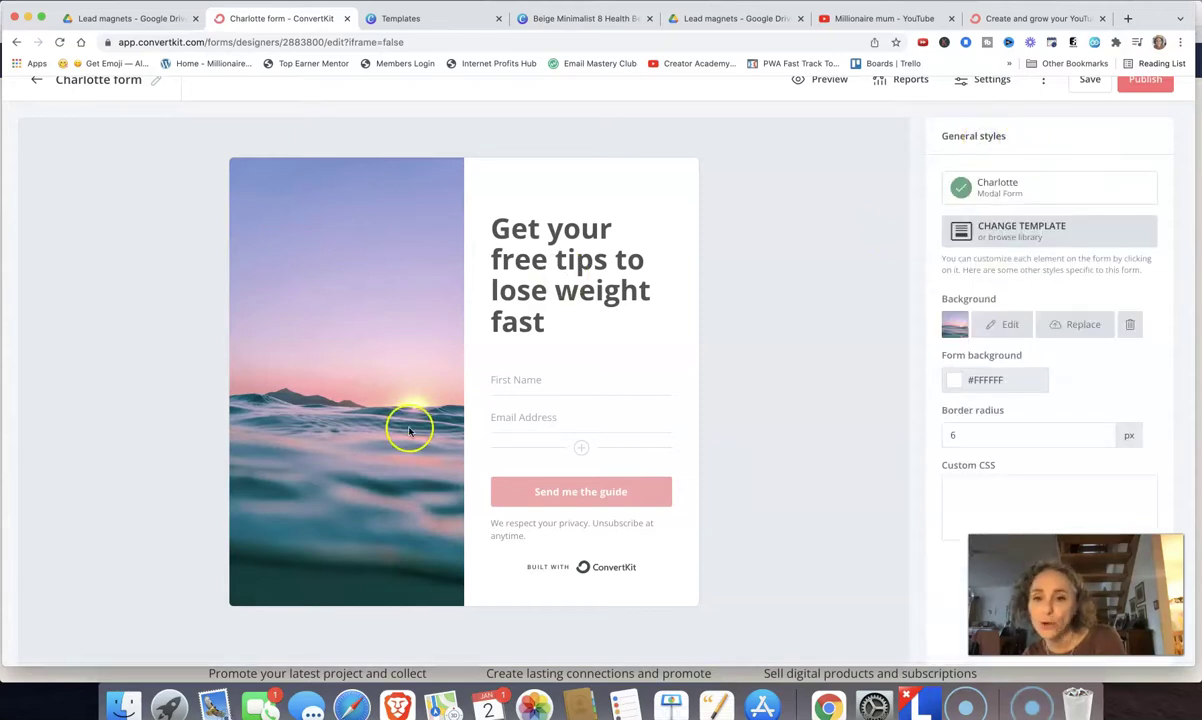
click(1075, 334)
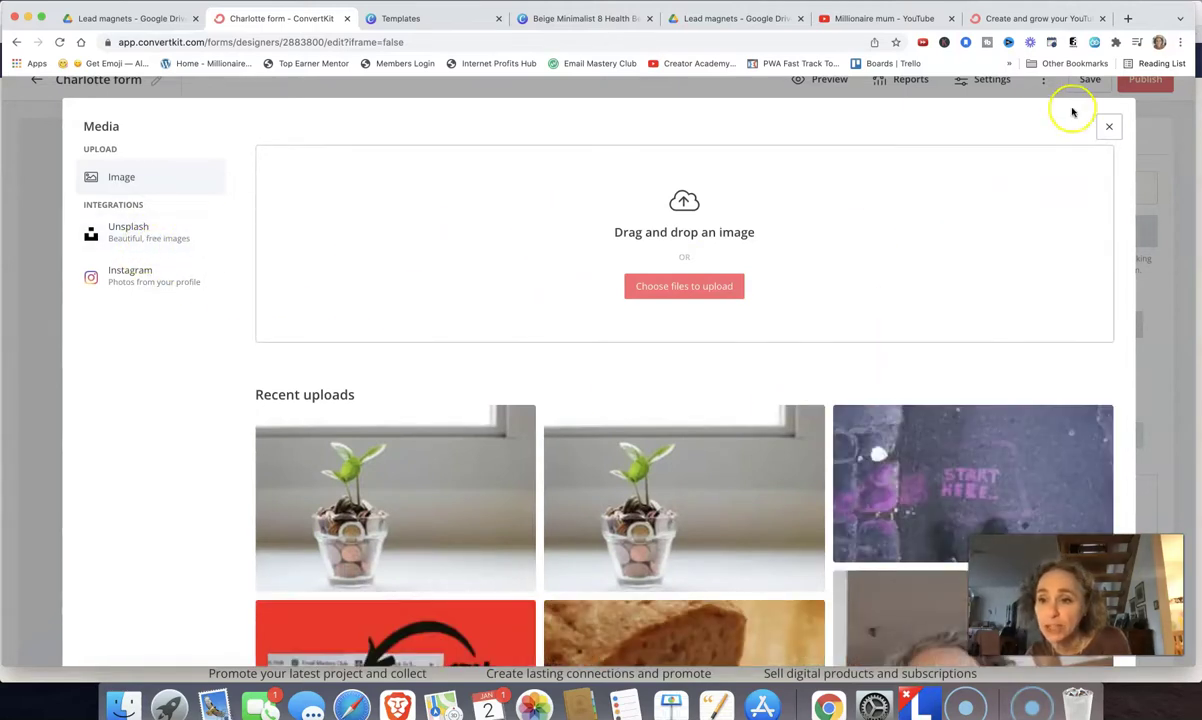
click(1107, 126)
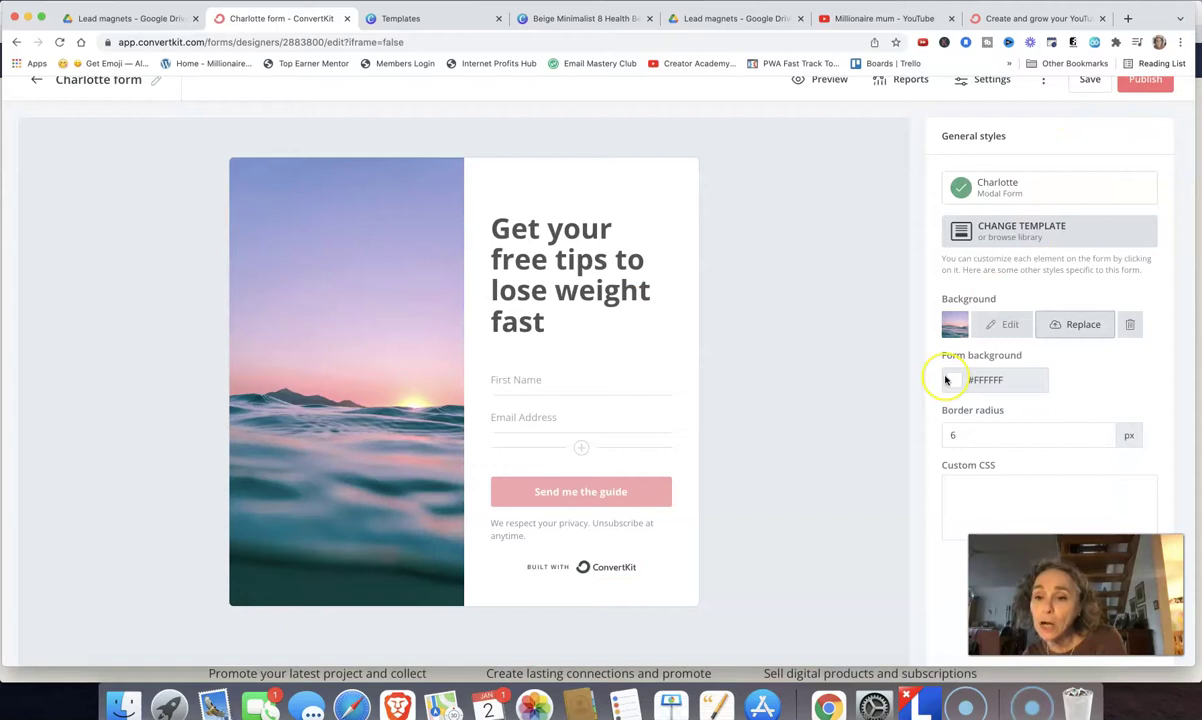
Select the form's "Send me the guide" button and look over its colour, border radius and font weight options.
click(622, 495)
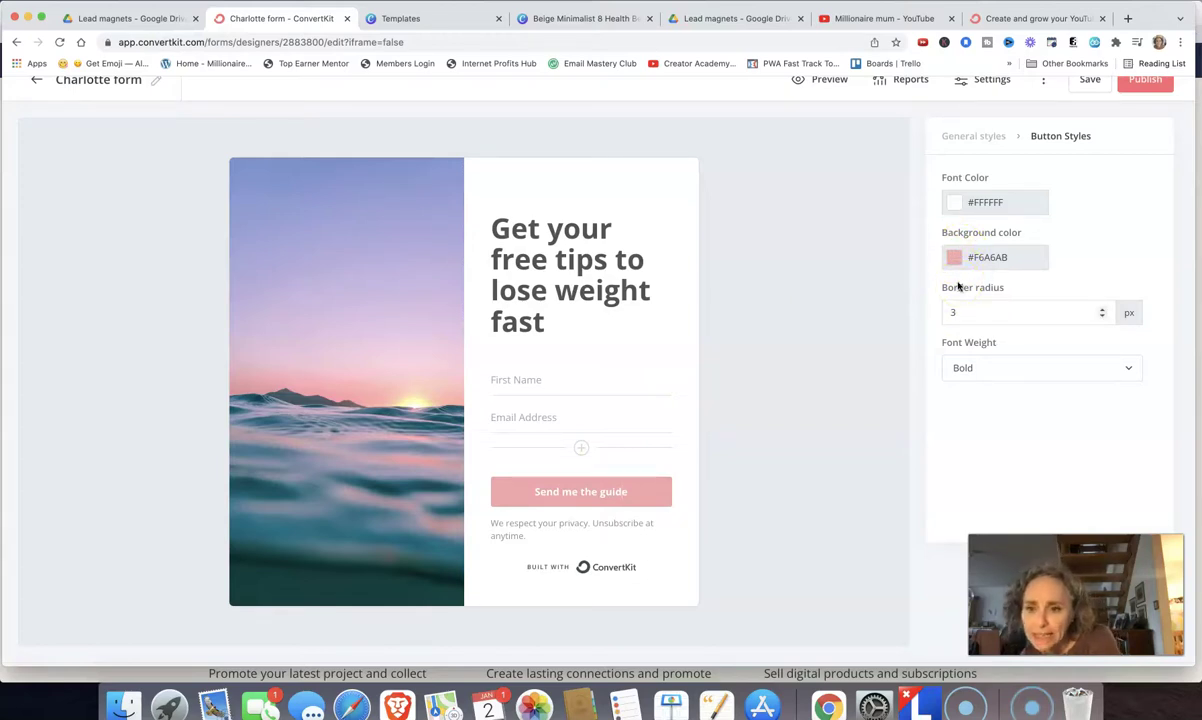
click(624, 497)
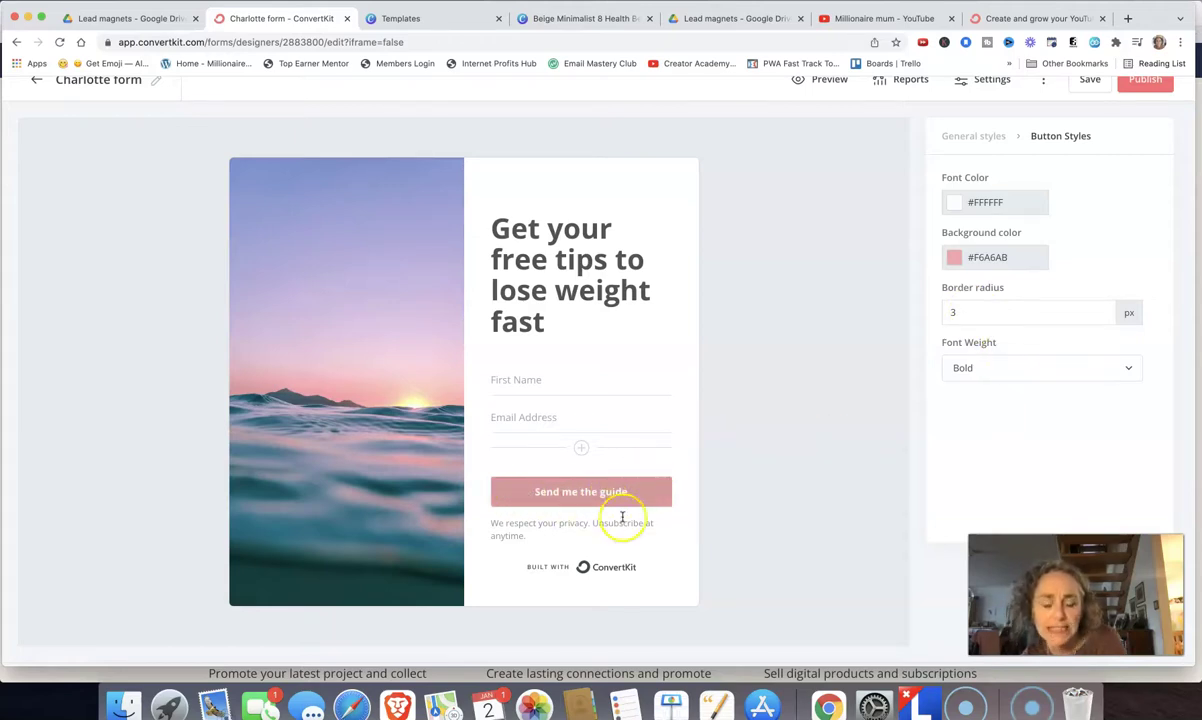
scroll(611, 531, up, 2)
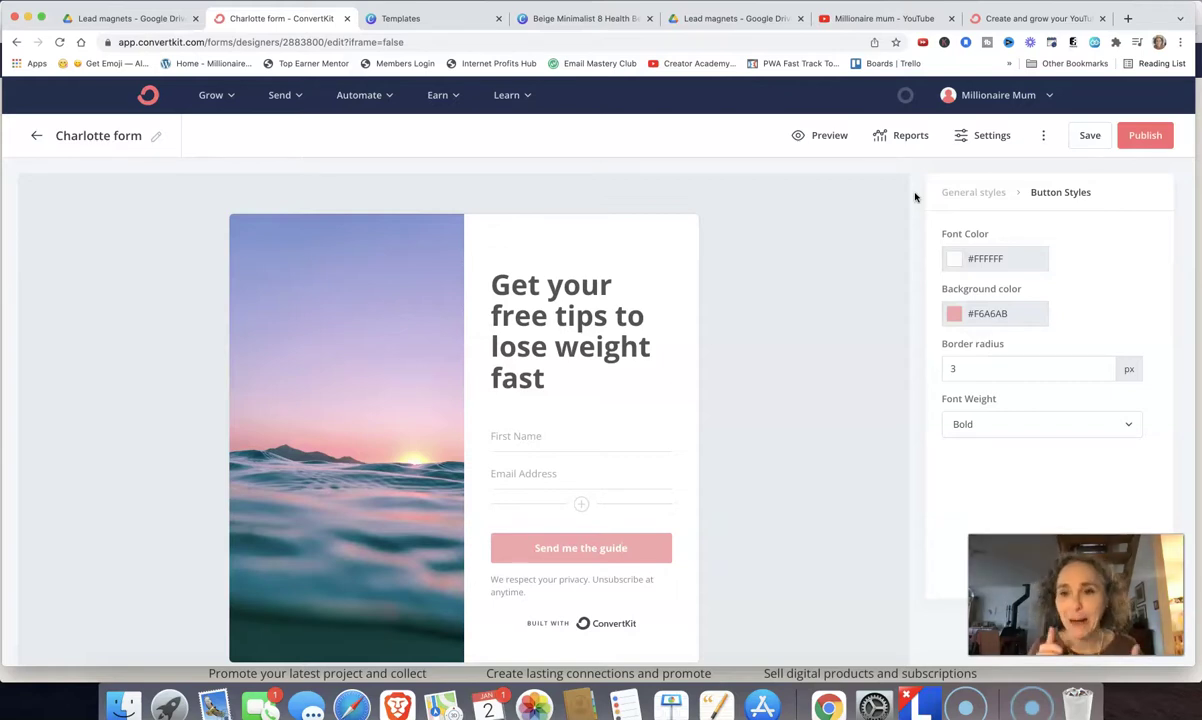
click(940, 259)
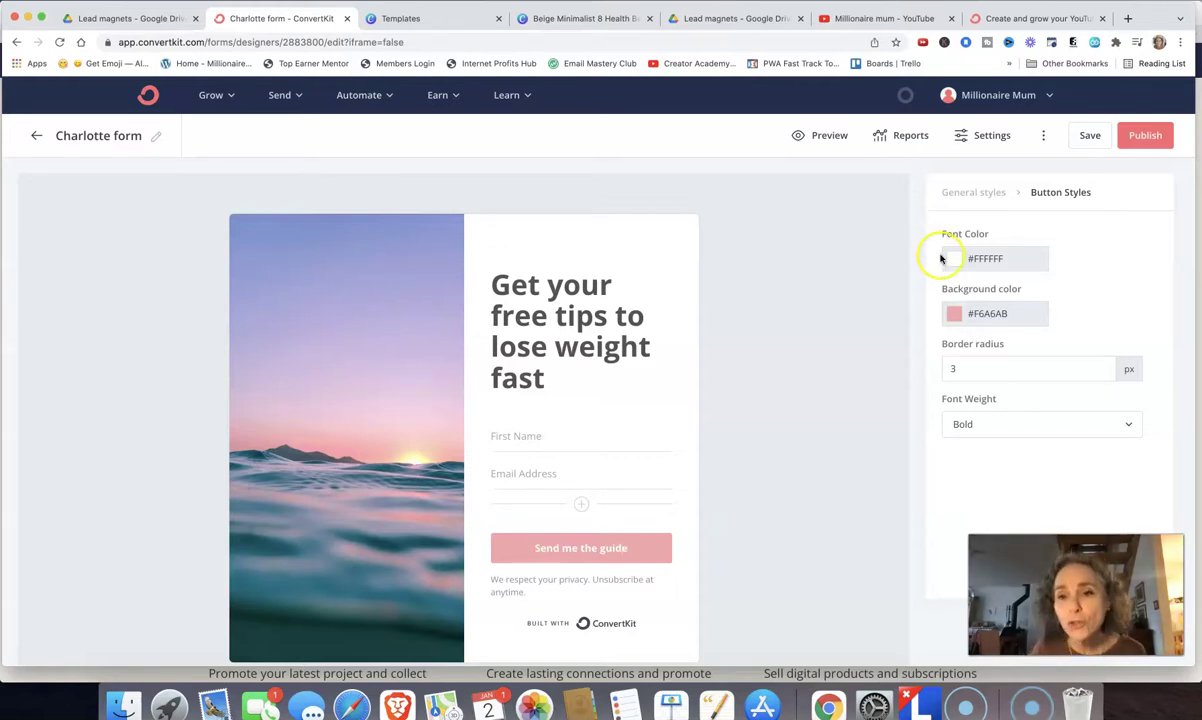
Open the form's settings and review the General display options and the Incentive options.
click(993, 140)
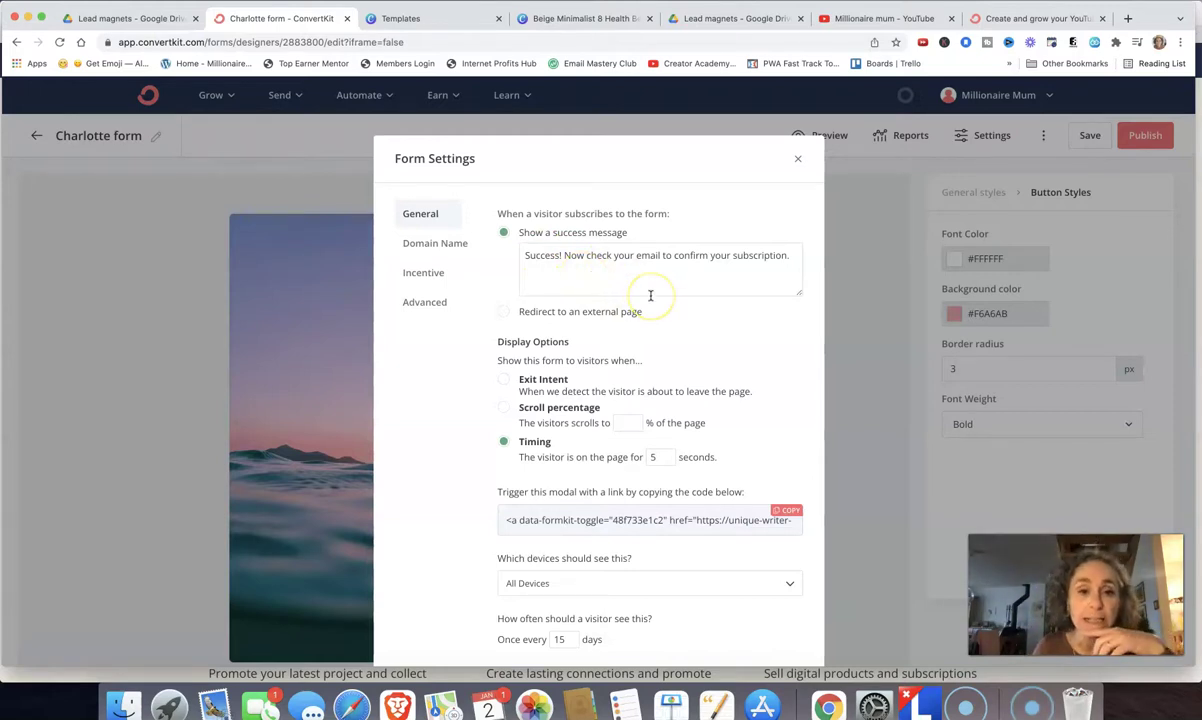
scroll(650, 296, down, 3)
scroll(647, 295, up, 3)
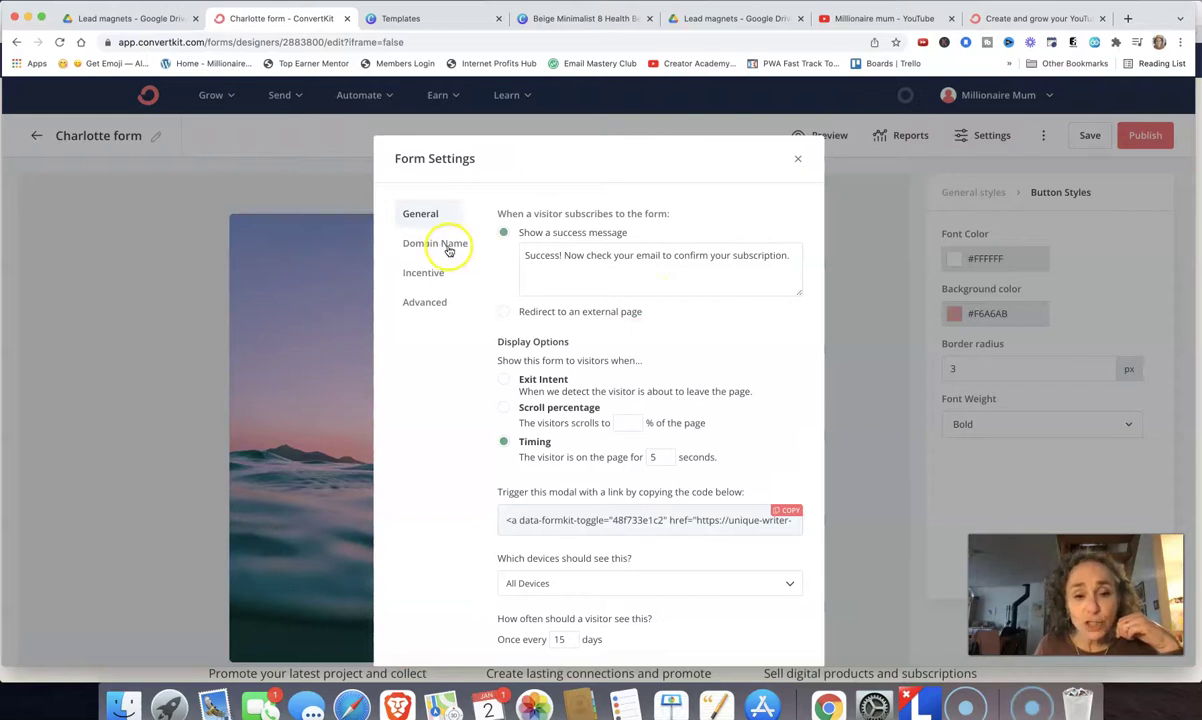
click(424, 272)
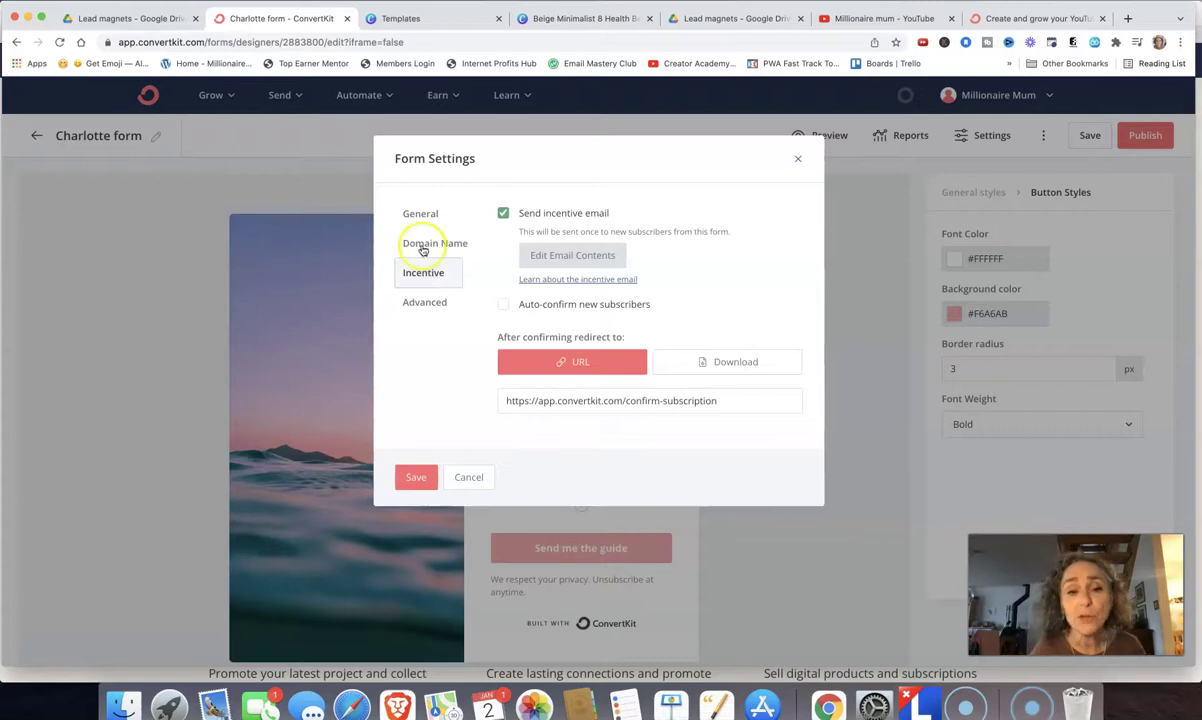
click(420, 215)
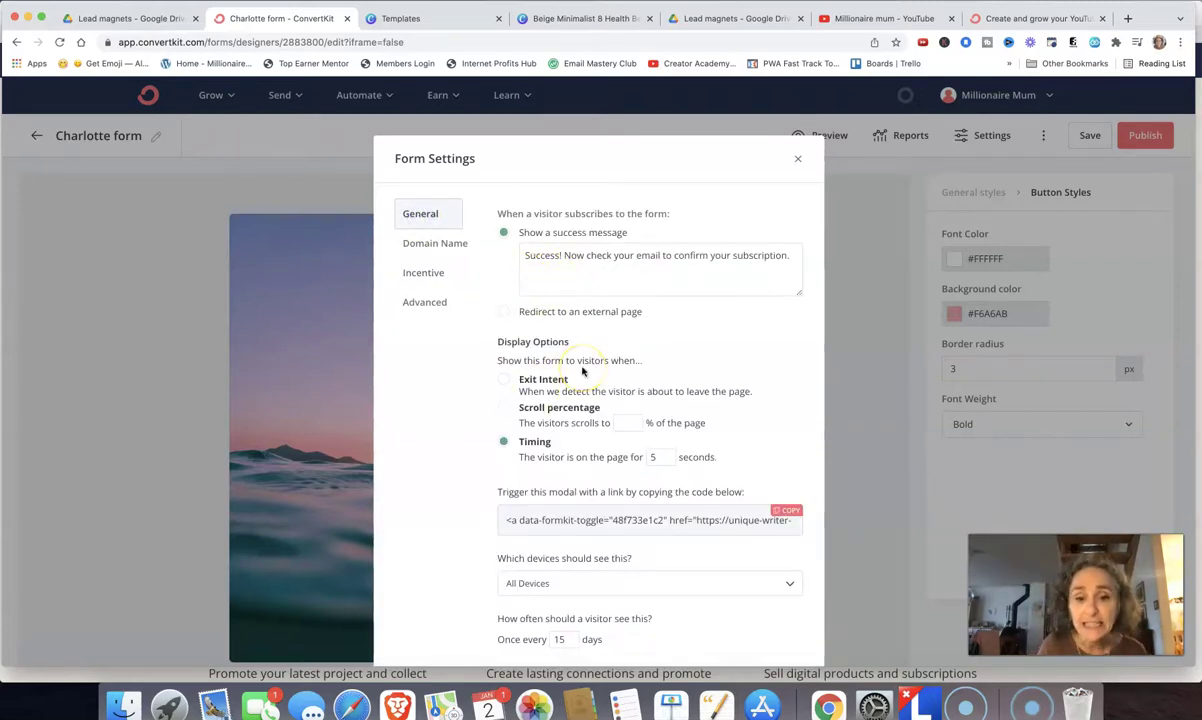
click(423, 273)
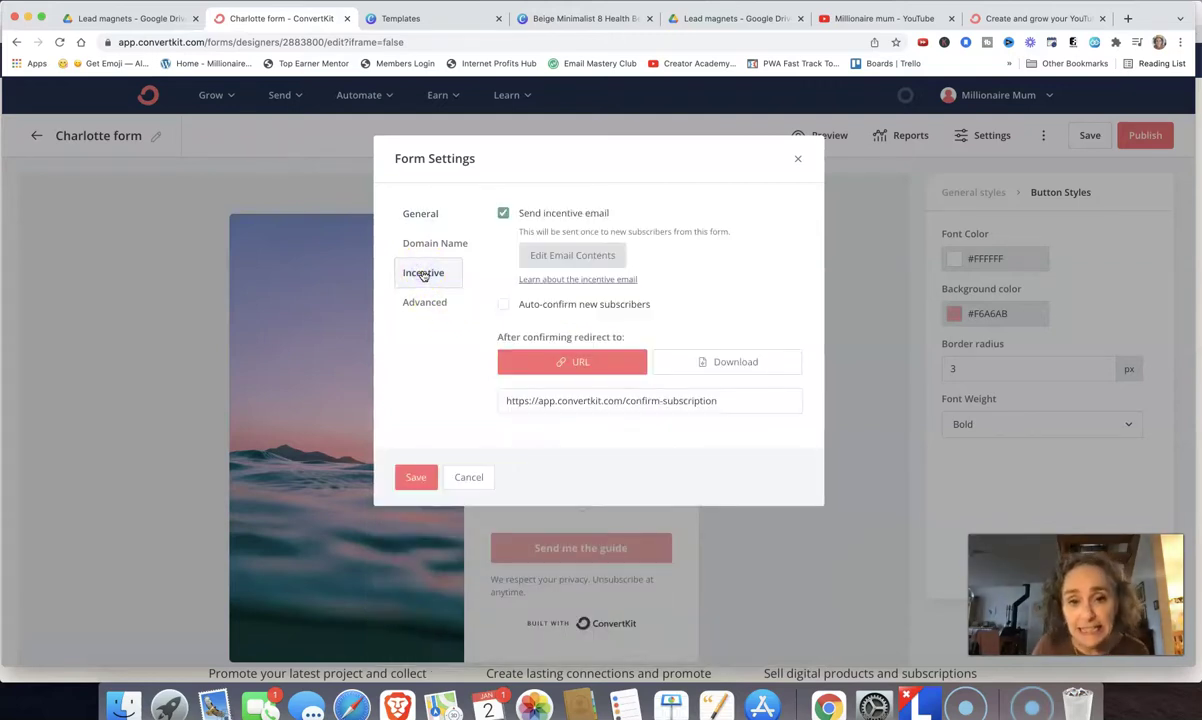
Open the incentive email's contents, review the sender, subject and confirmation text, and save the email.
click(578, 258)
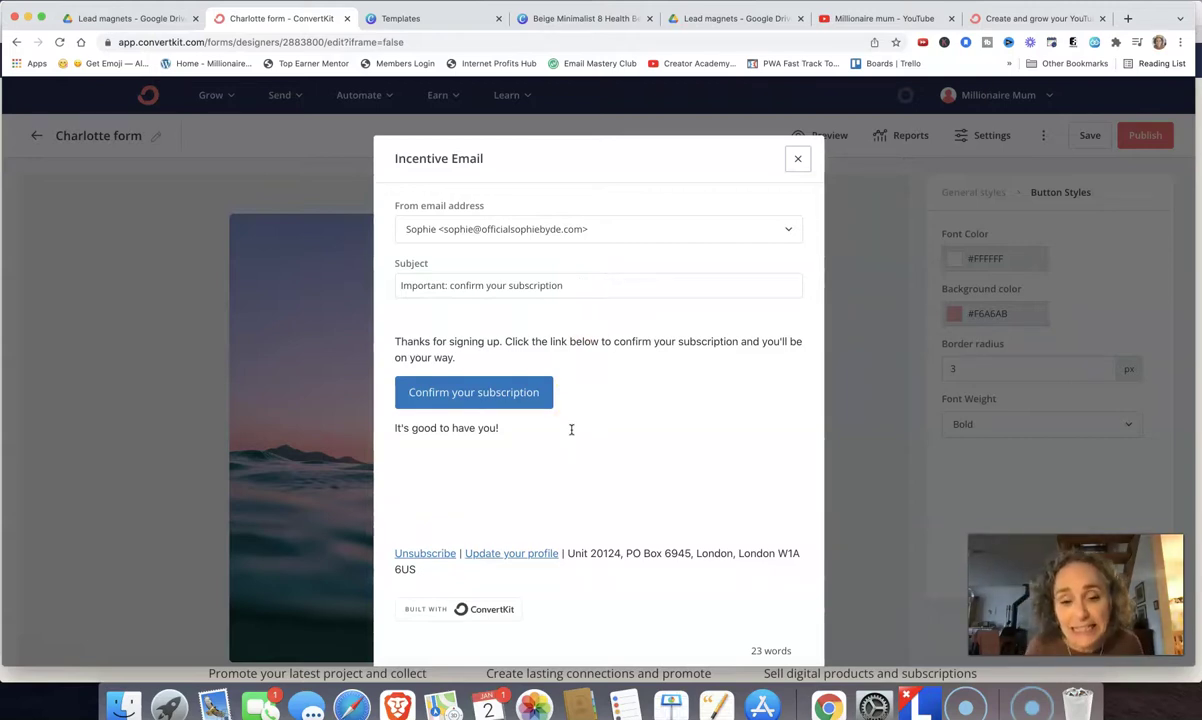
click(542, 443)
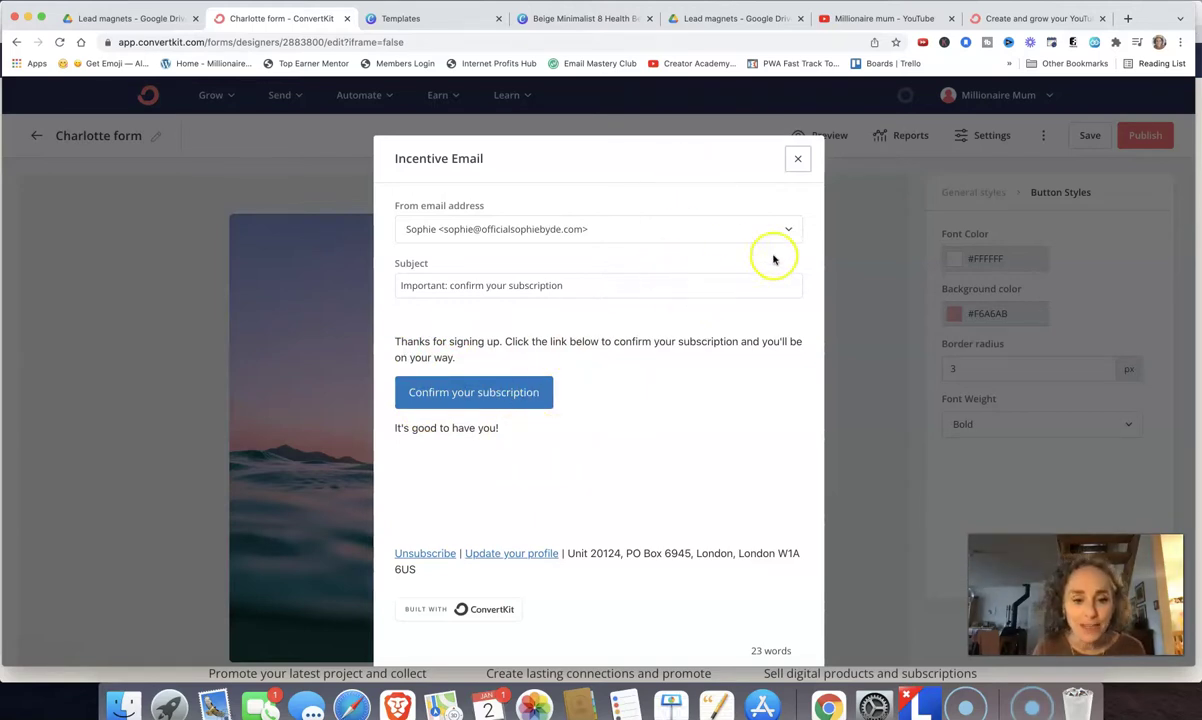
scroll(700, 325, down, 3)
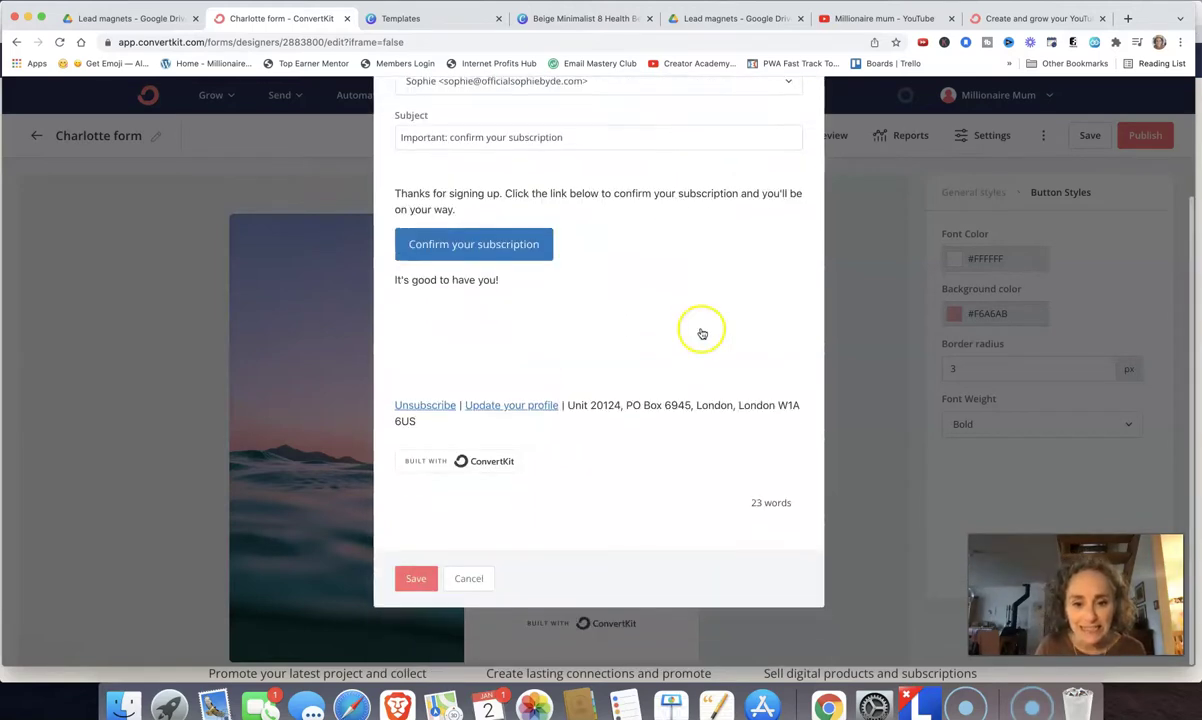
click(415, 578)
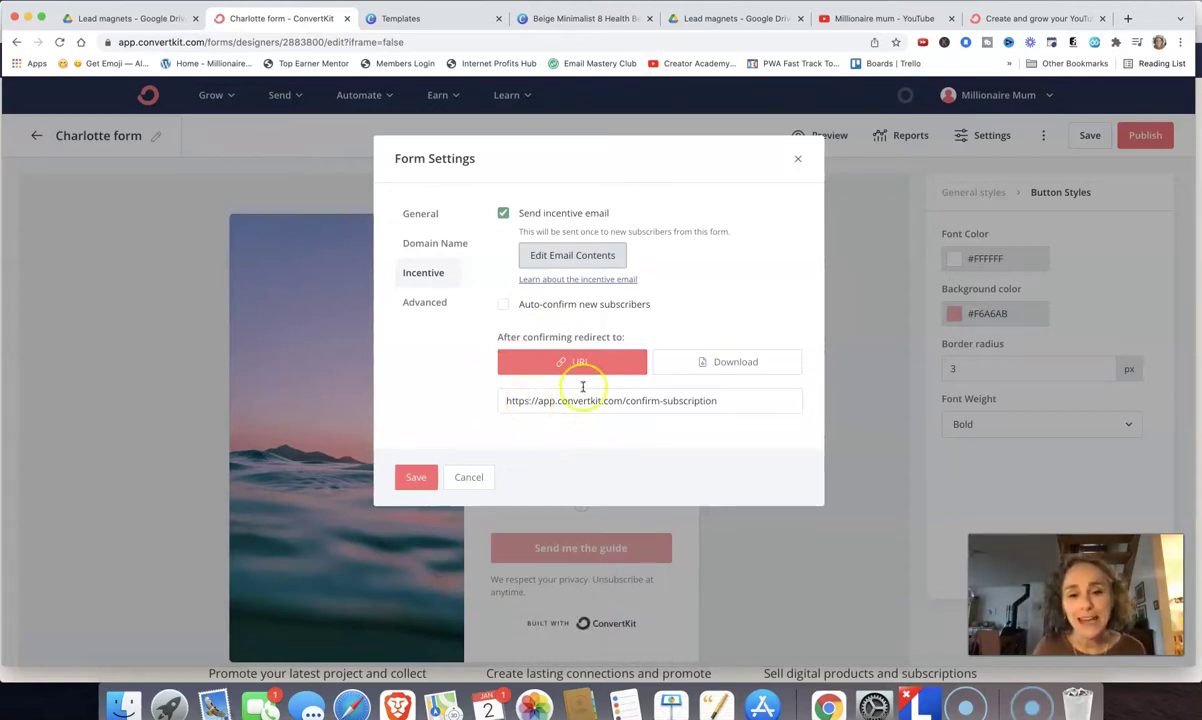
Switch to Google Drive and copy the sharing link of the "Lead magnet ideas" PDF in the Lead magnets folder.
click(733, 21)
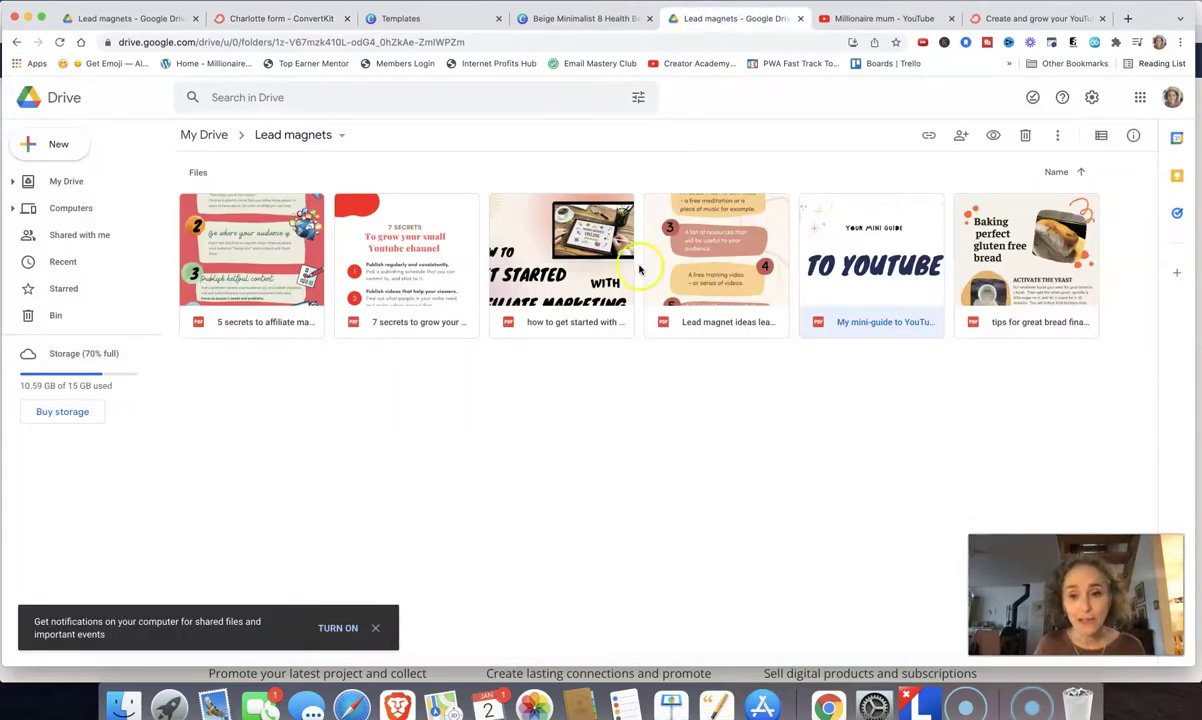
click(720, 321)
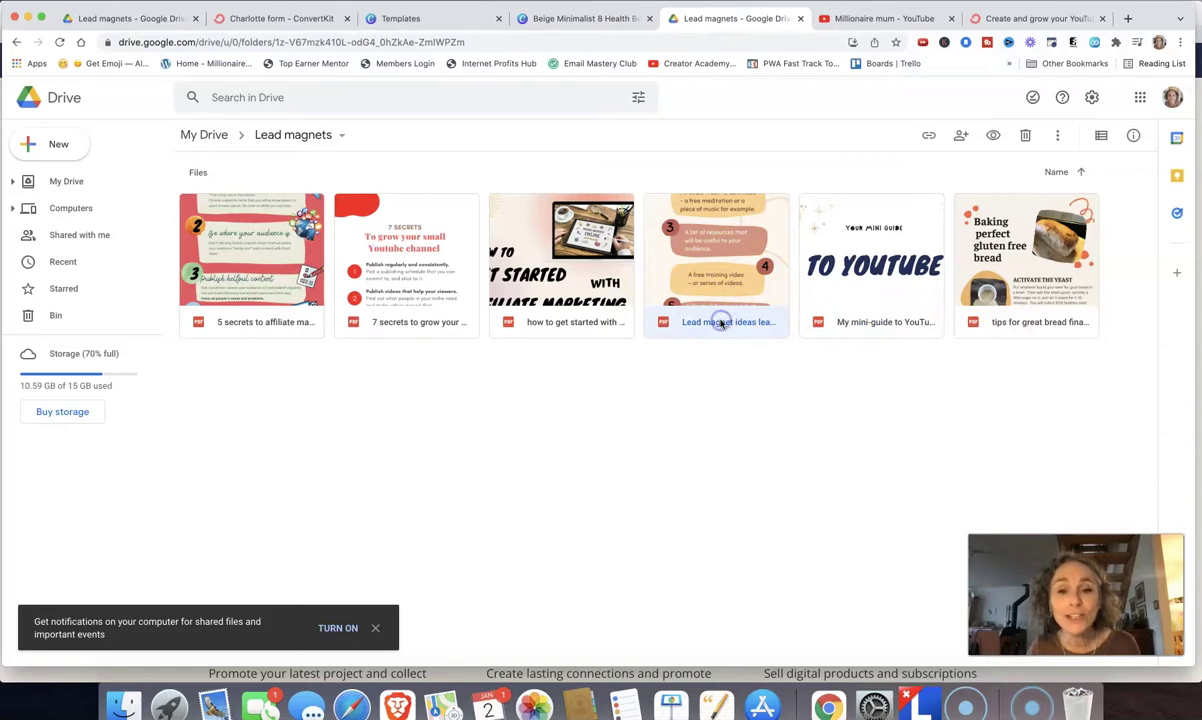
click(928, 138)
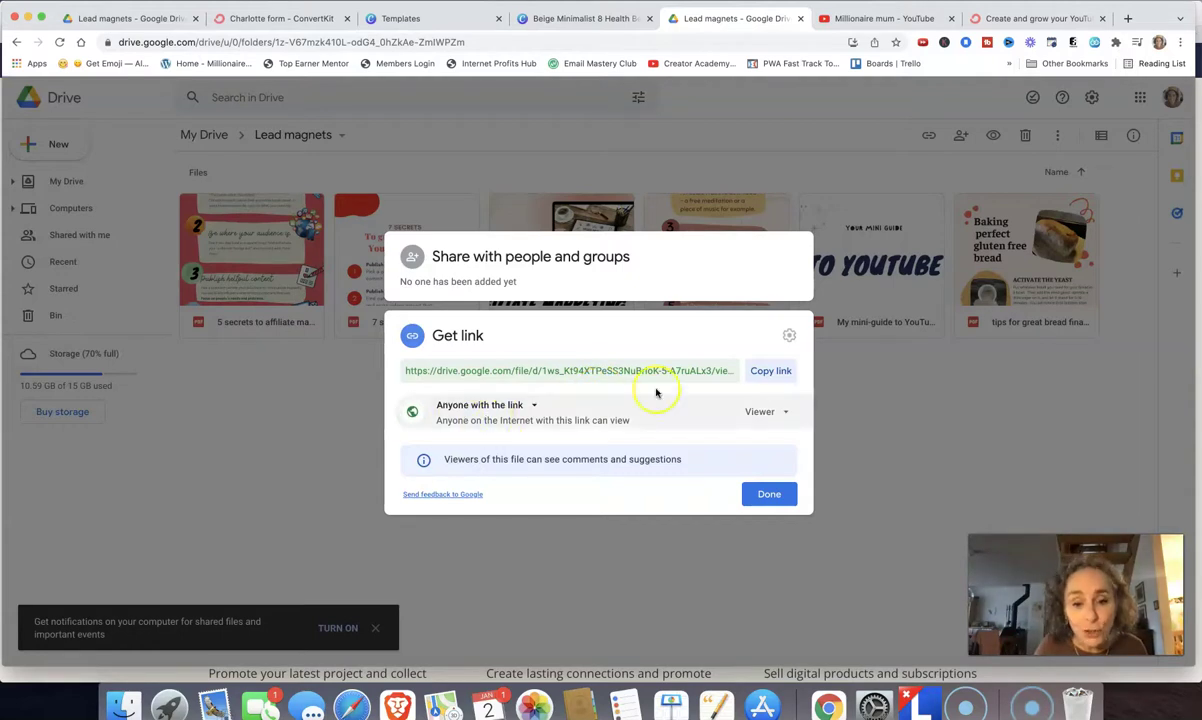
click(765, 371)
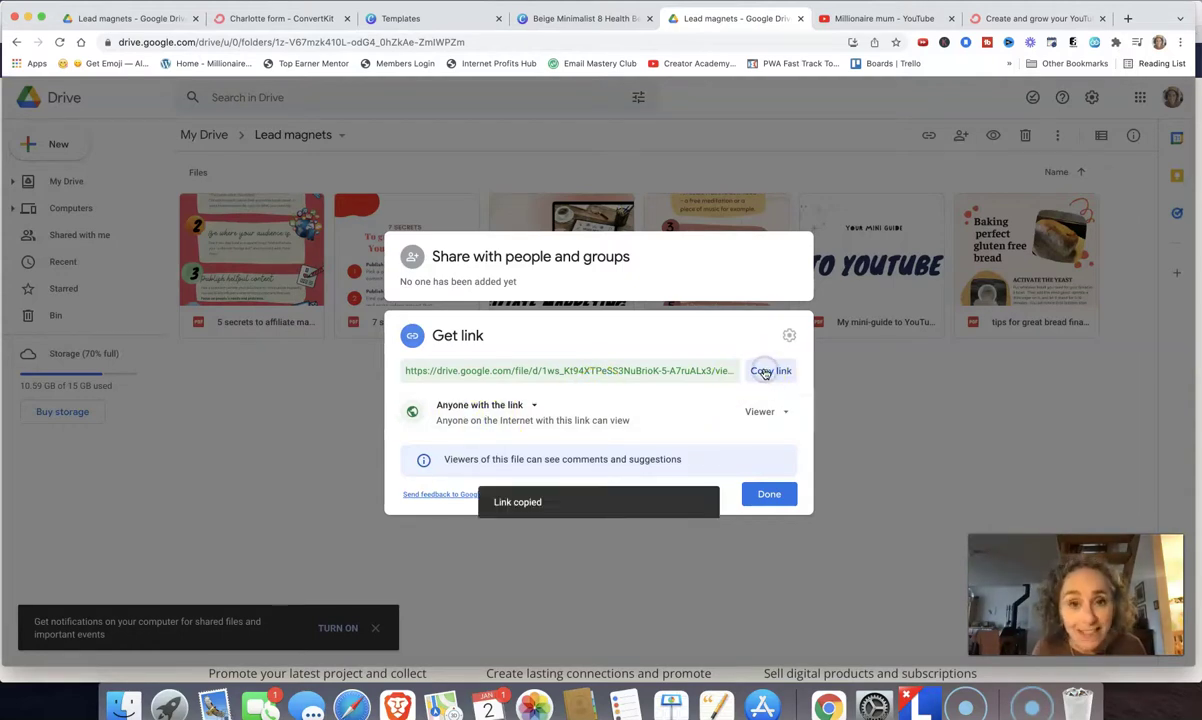
Back in ConvertKit, replace the URL subscribers are redirected to after confirming with the copied Google Drive link.
click(276, 20)
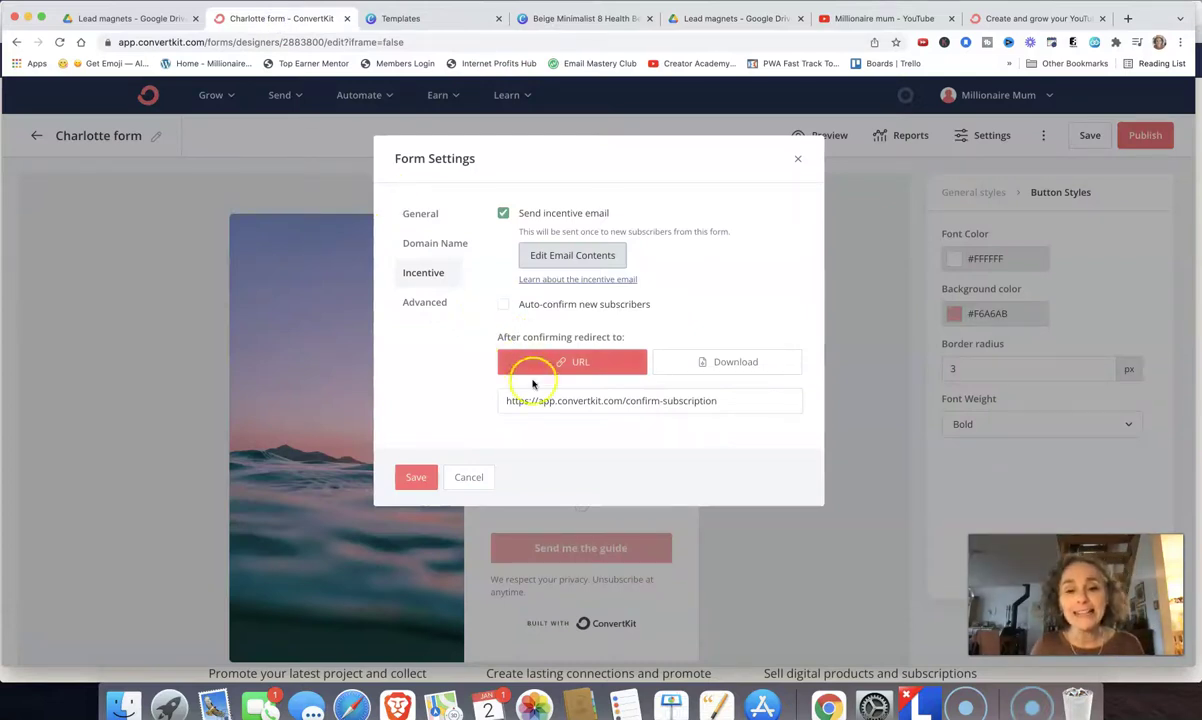
click(509, 401)
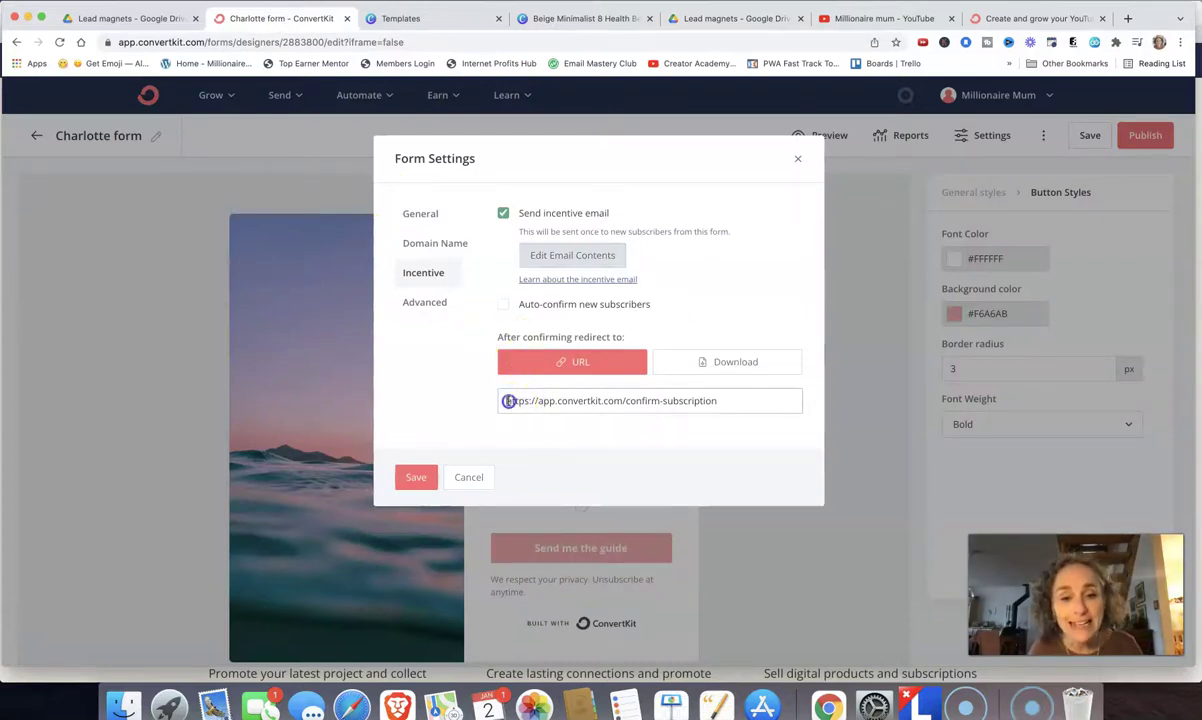
double_click(510, 401)
drag(615, 405, 612, 401)
double_click(706, 405)
drag(726, 405, 494, 406)
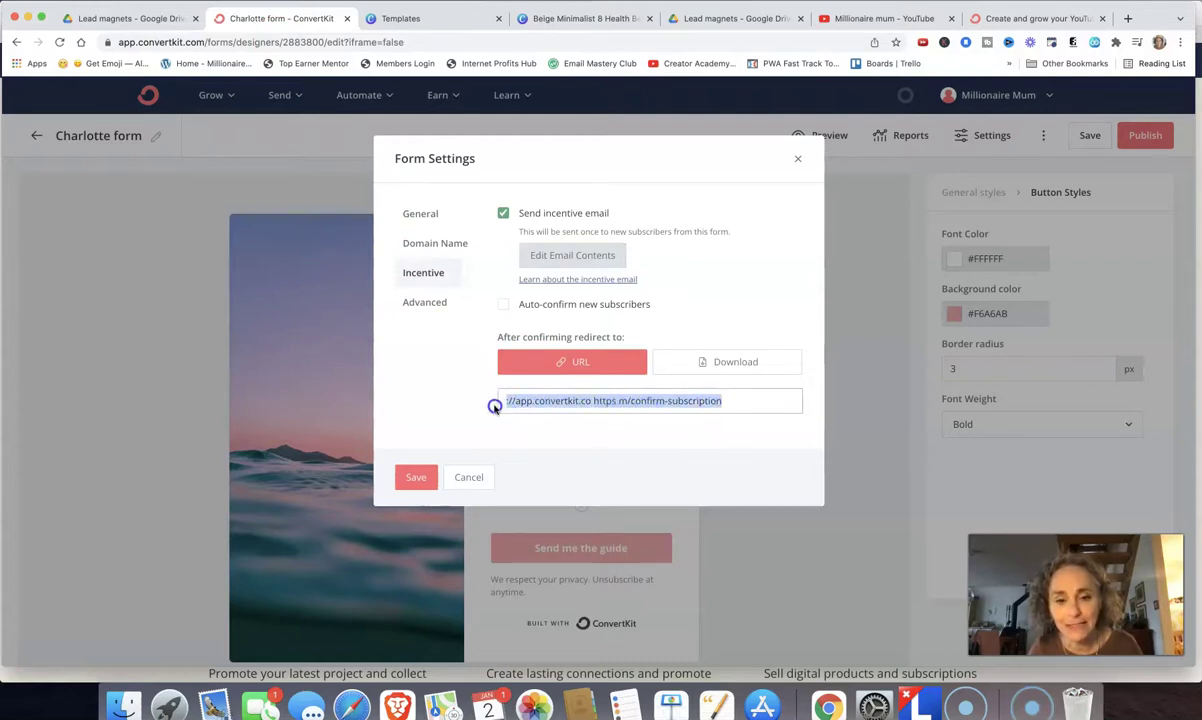
key(BackSpace)
click(533, 397)
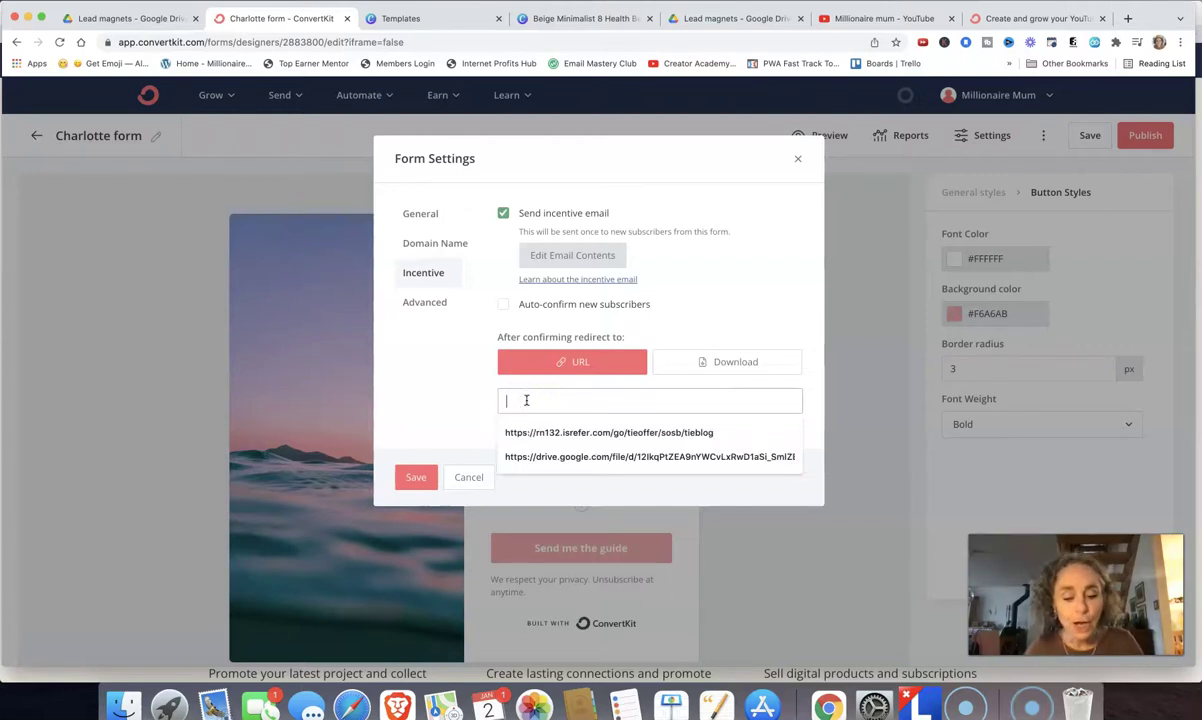
key(super+v)
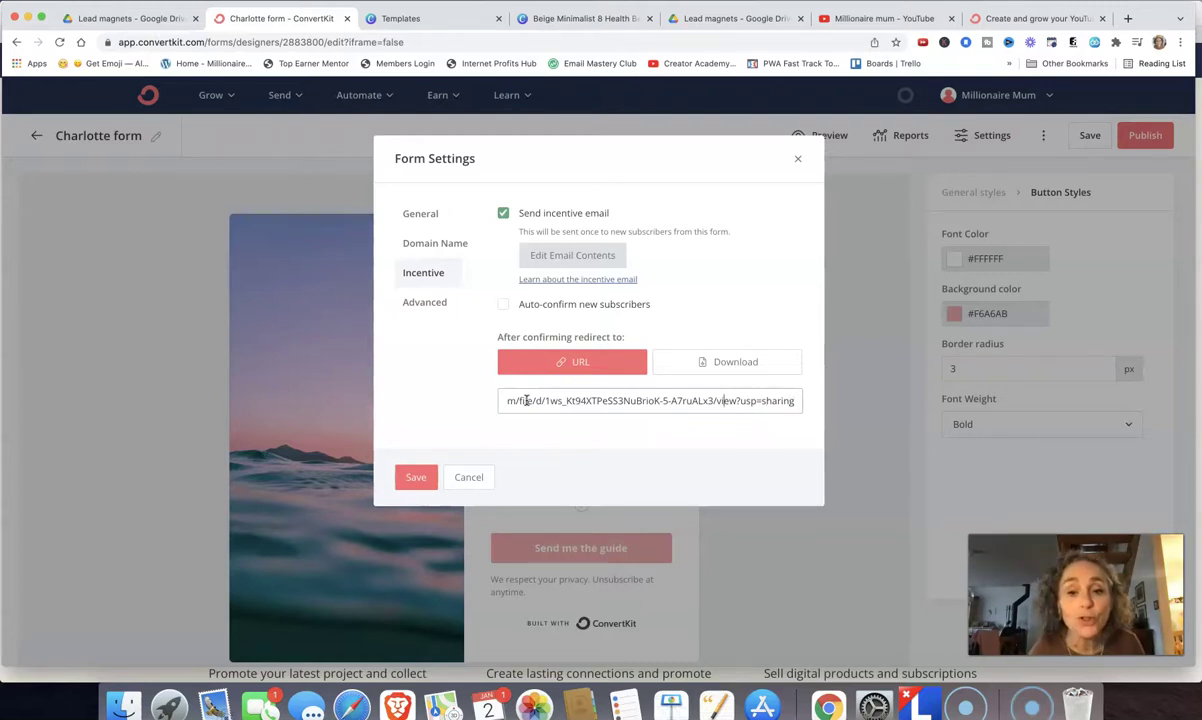
click(578, 401)
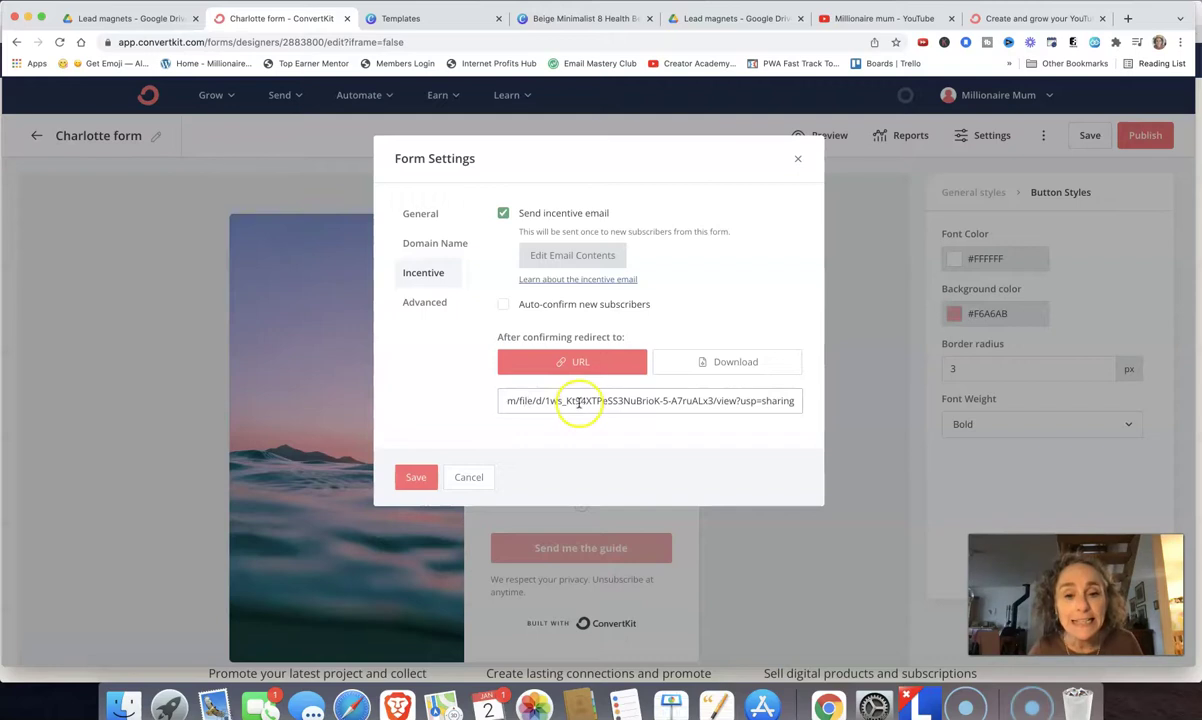
click(416, 477)
click(704, 408)
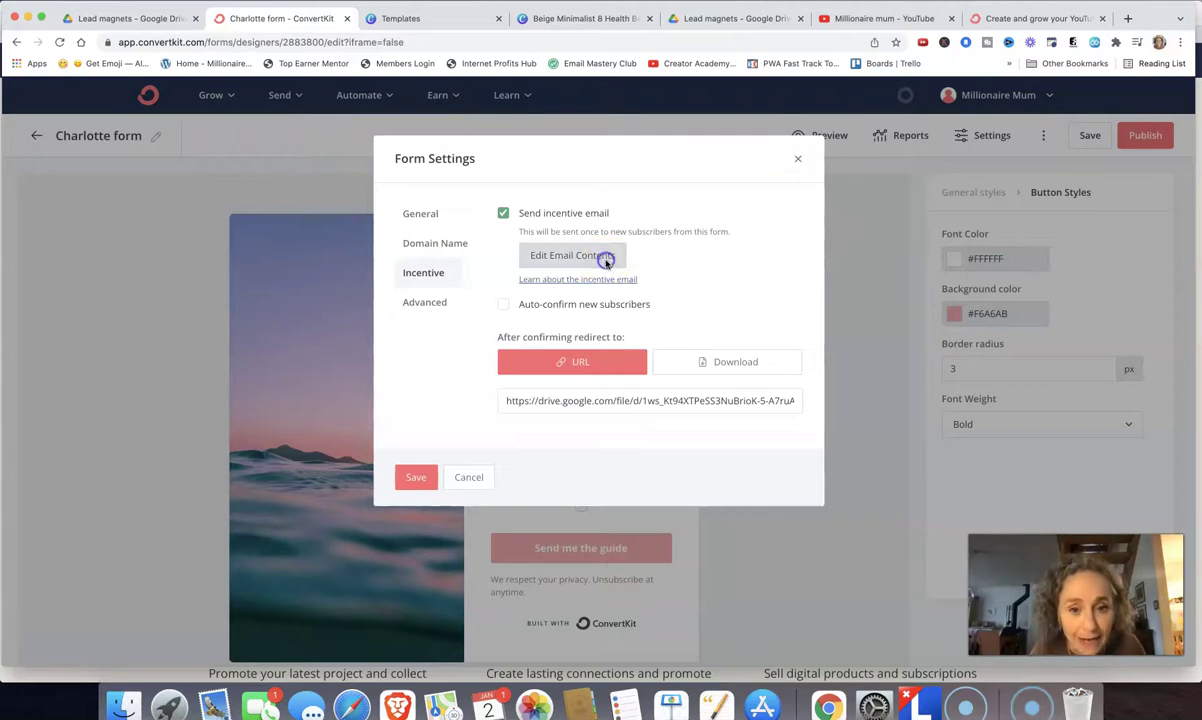
Recheck the incentive email's confirmation text and close it without changes.
click(607, 262)
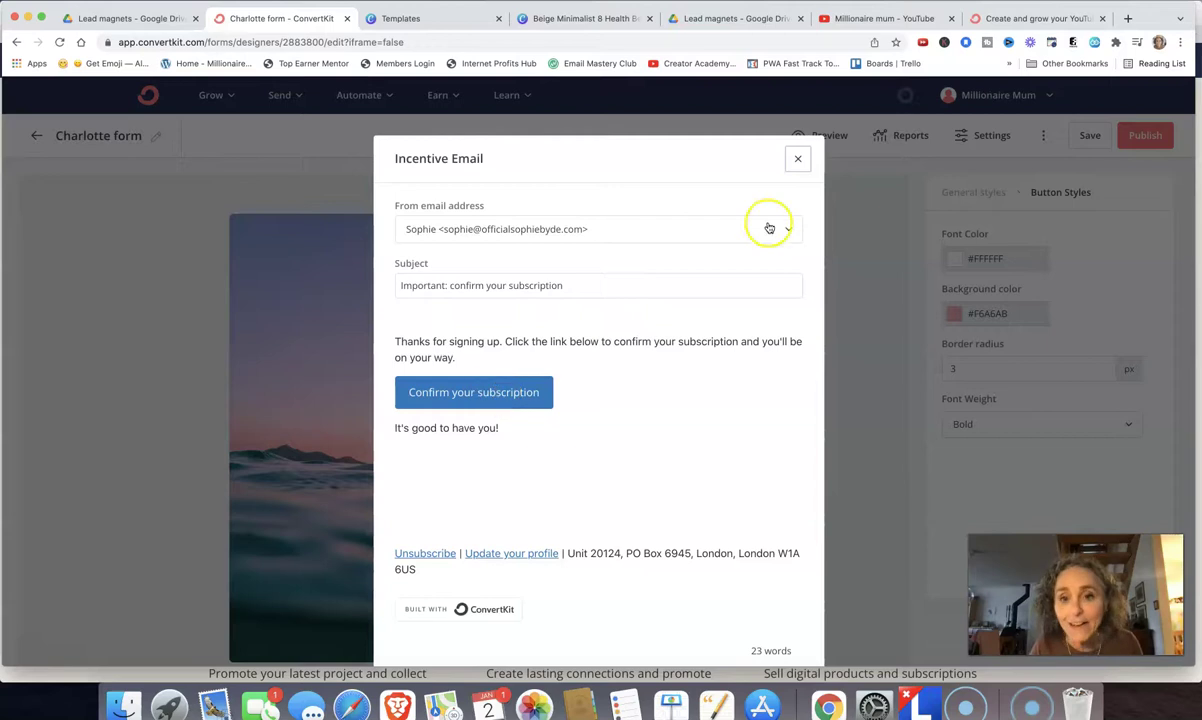
click(798, 161)
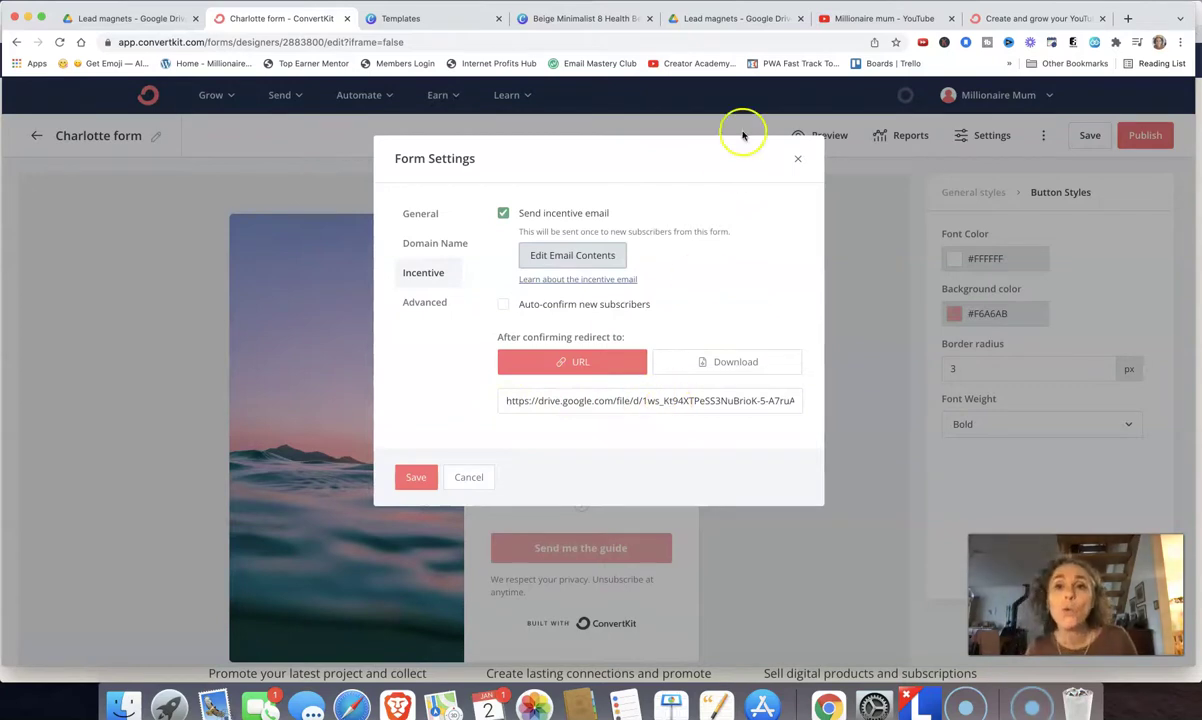
Switch to Google Drive, close the PDF's link sharing dialog, and return to the form settings in ConvertKit.
click(728, 14)
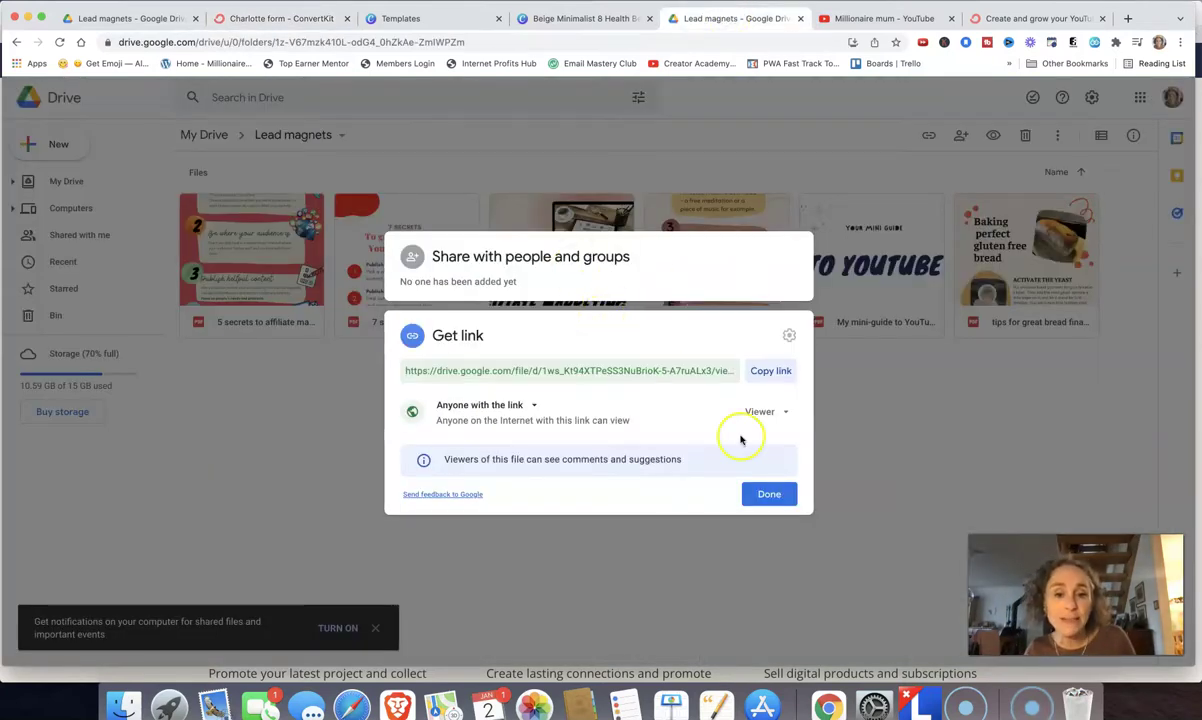
click(767, 492)
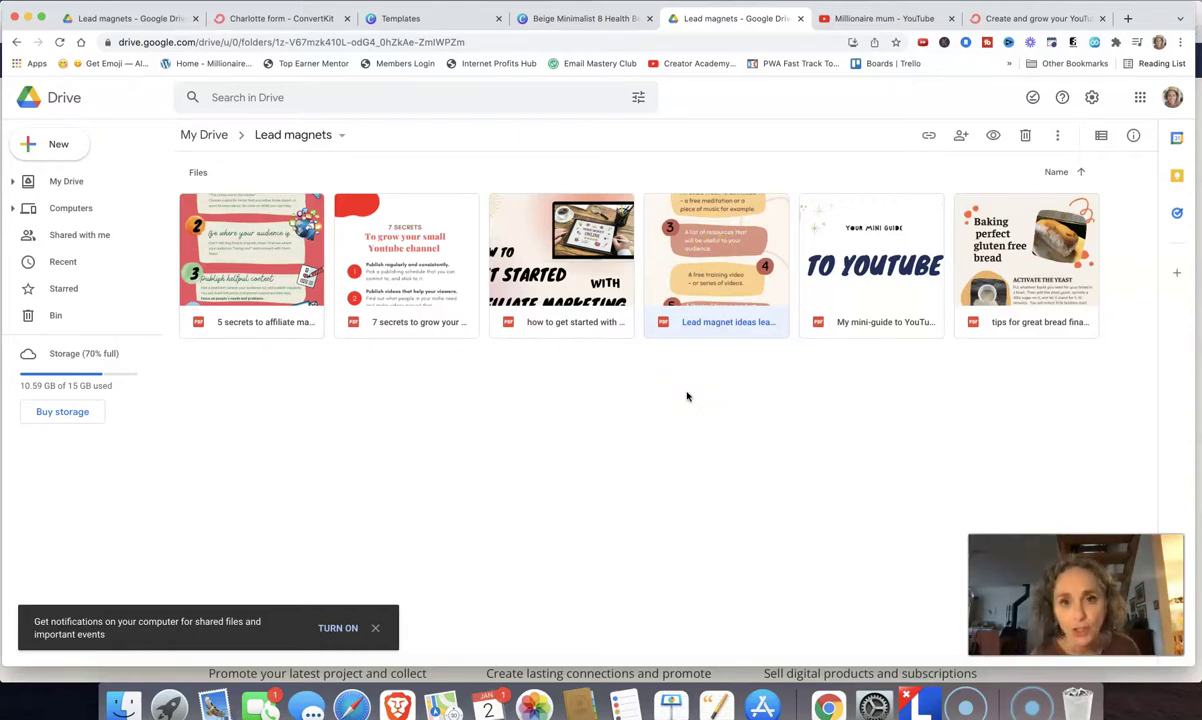
click(262, 19)
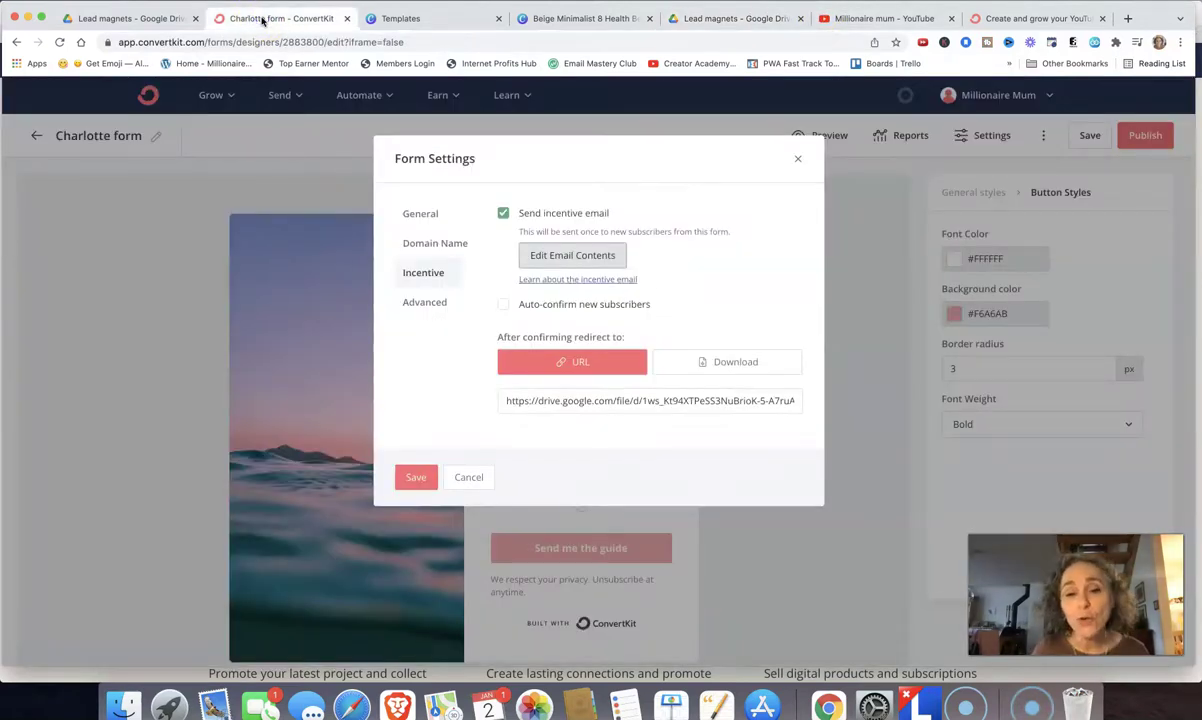
Enable auto-confirm for new subscribers in the incentive settings, and save both the settings and the form.
click(503, 308)
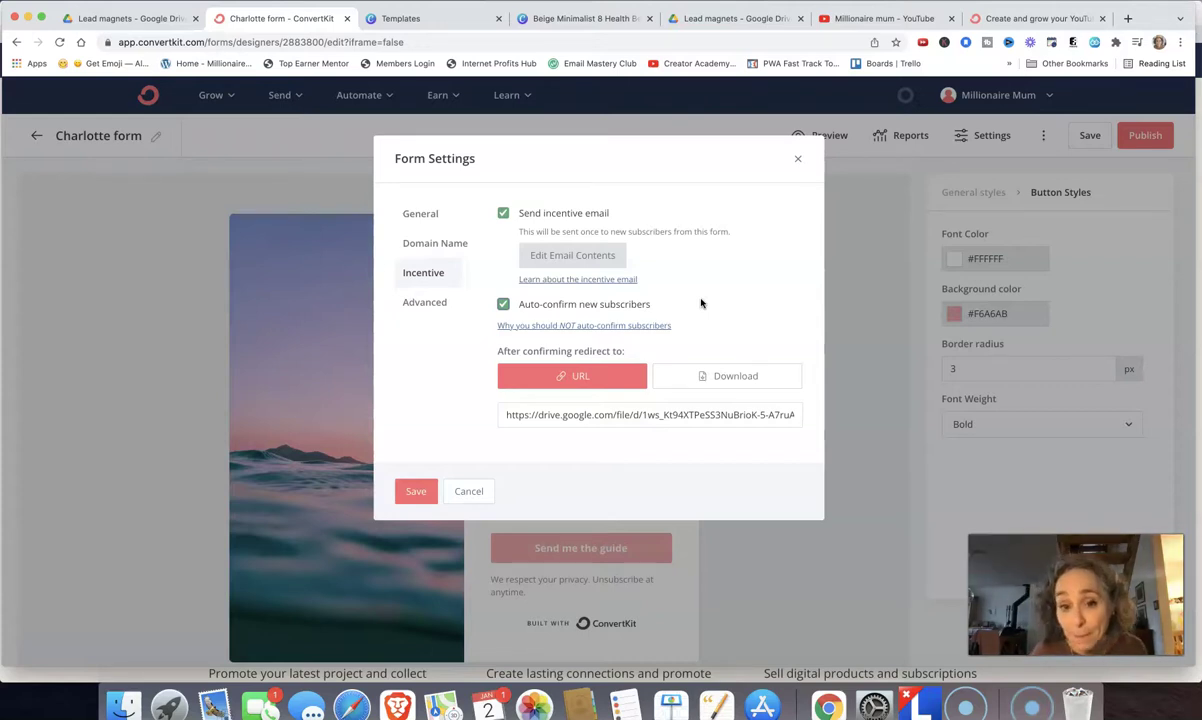
click(504, 305)
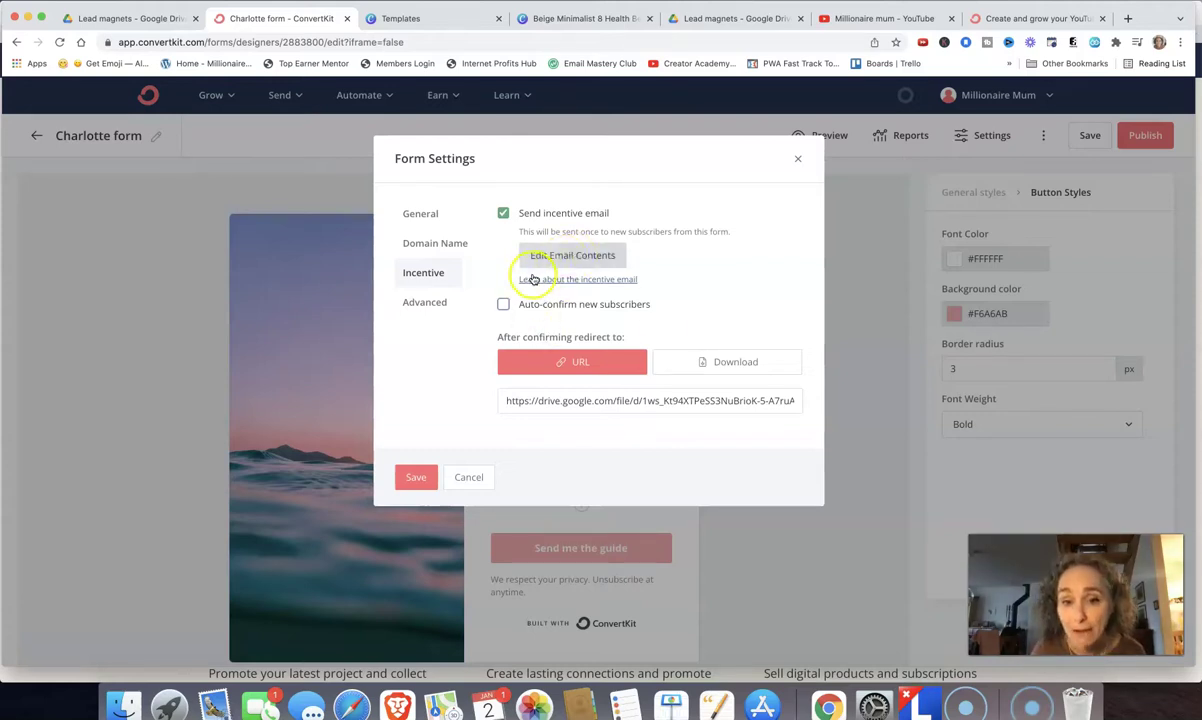
click(502, 305)
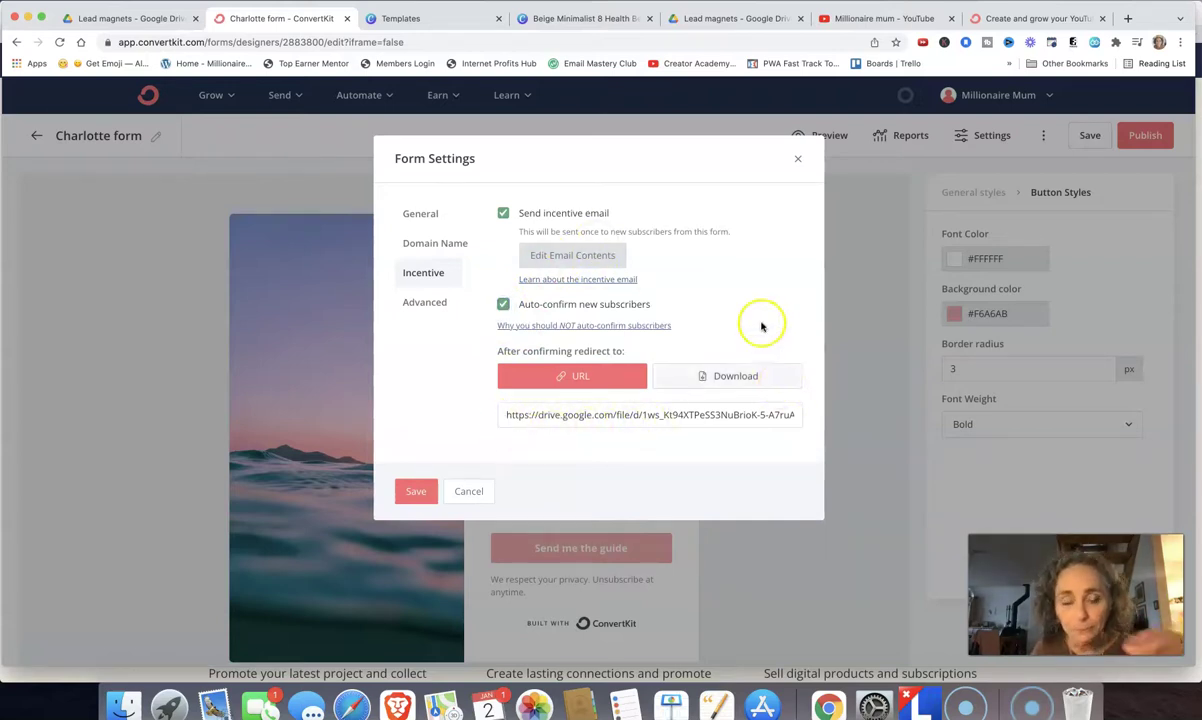
click(416, 491)
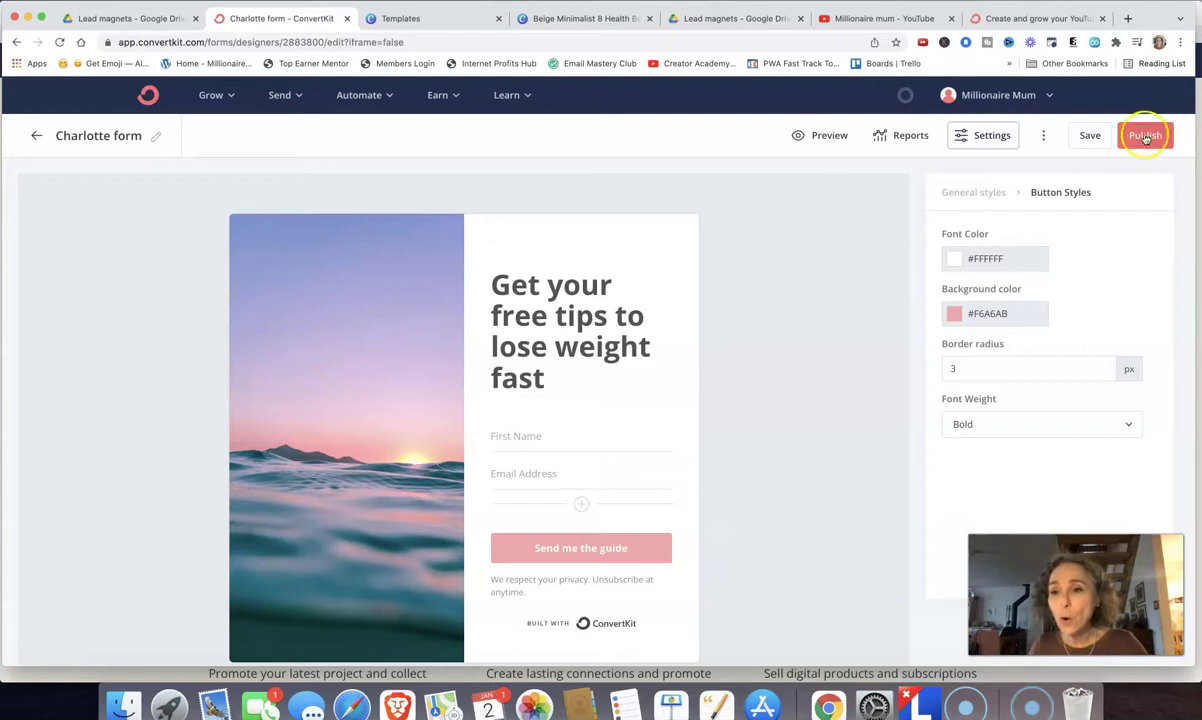
click(1091, 145)
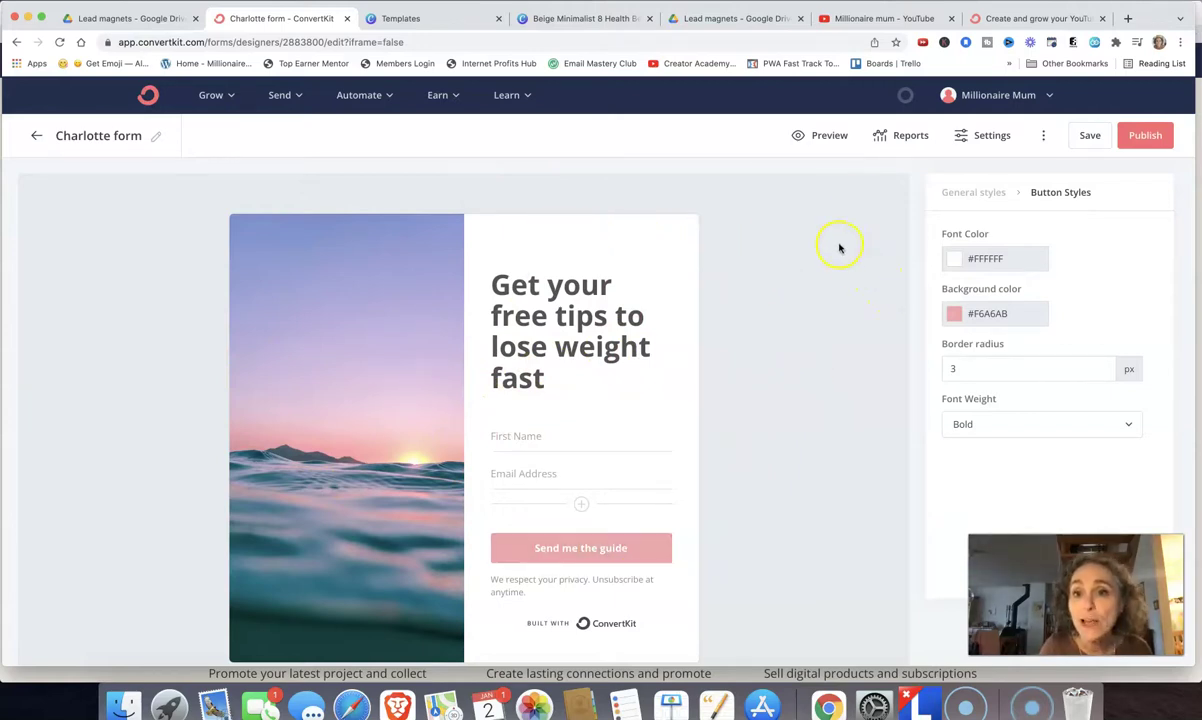
View the Millionaire mum YouTube channel page and the "Create and grow your YouTube channel!" sign-up page.
click(874, 21)
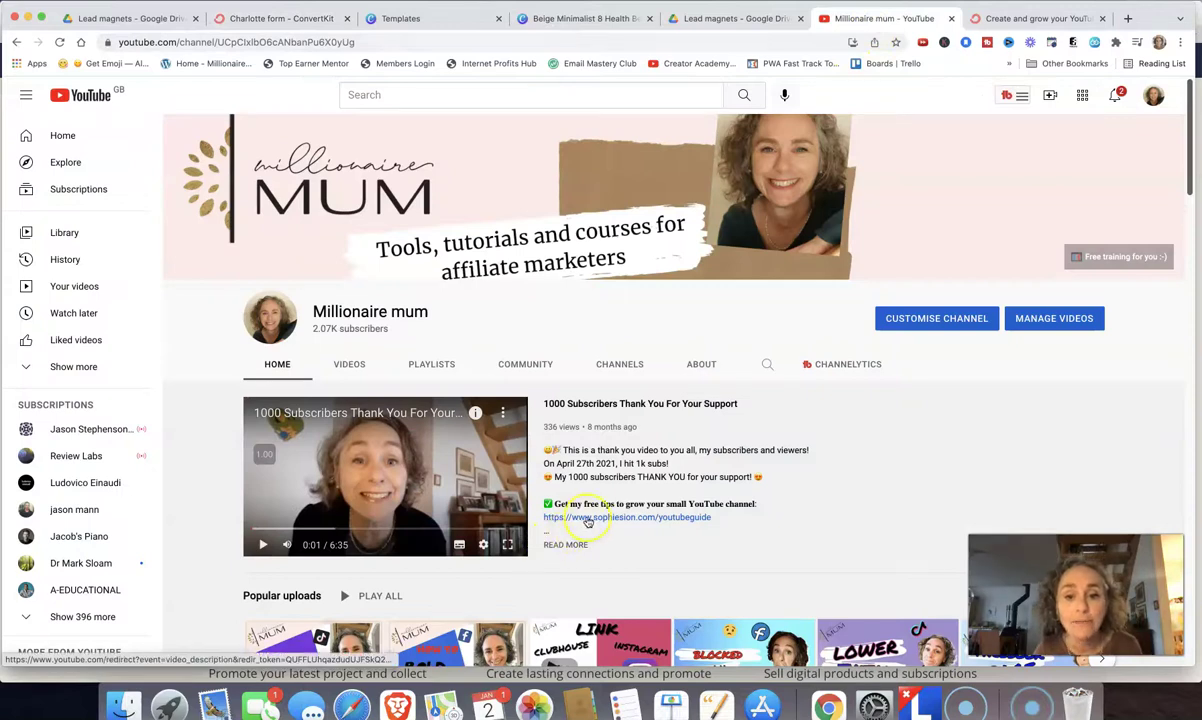
click(1010, 18)
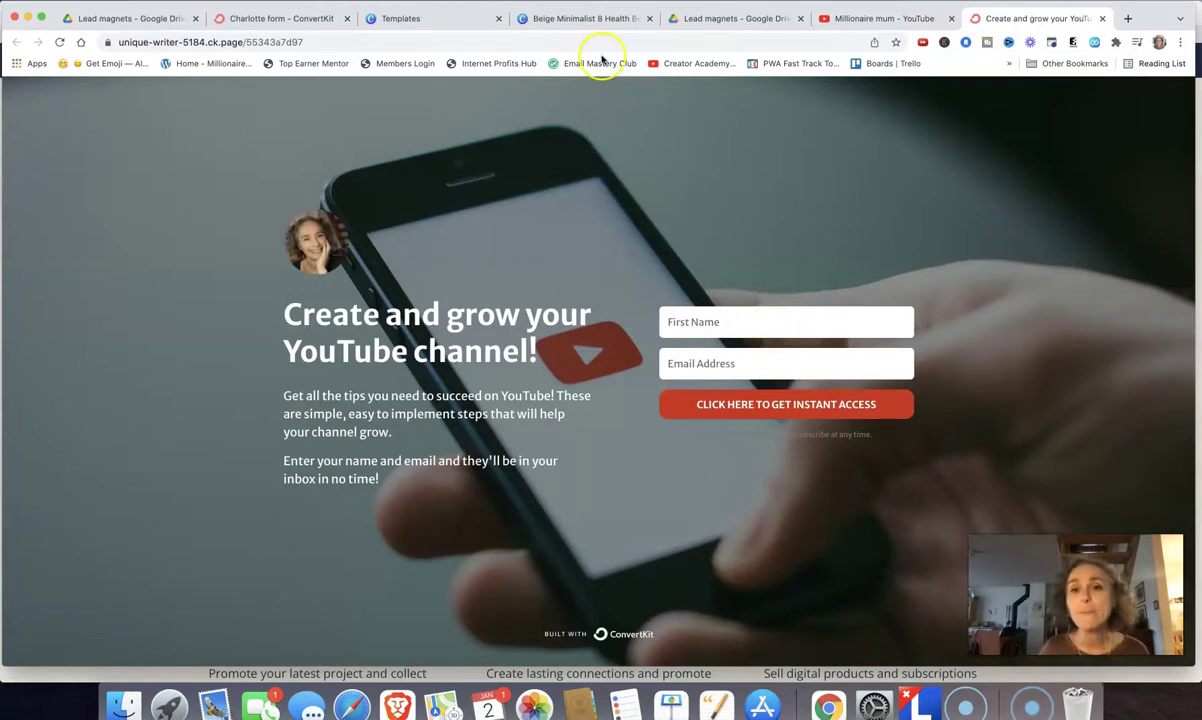
Return to the Charlotte form in ConvertKit, open its publishing options, and copy the share link to the hosted version.
click(266, 19)
click(1147, 140)
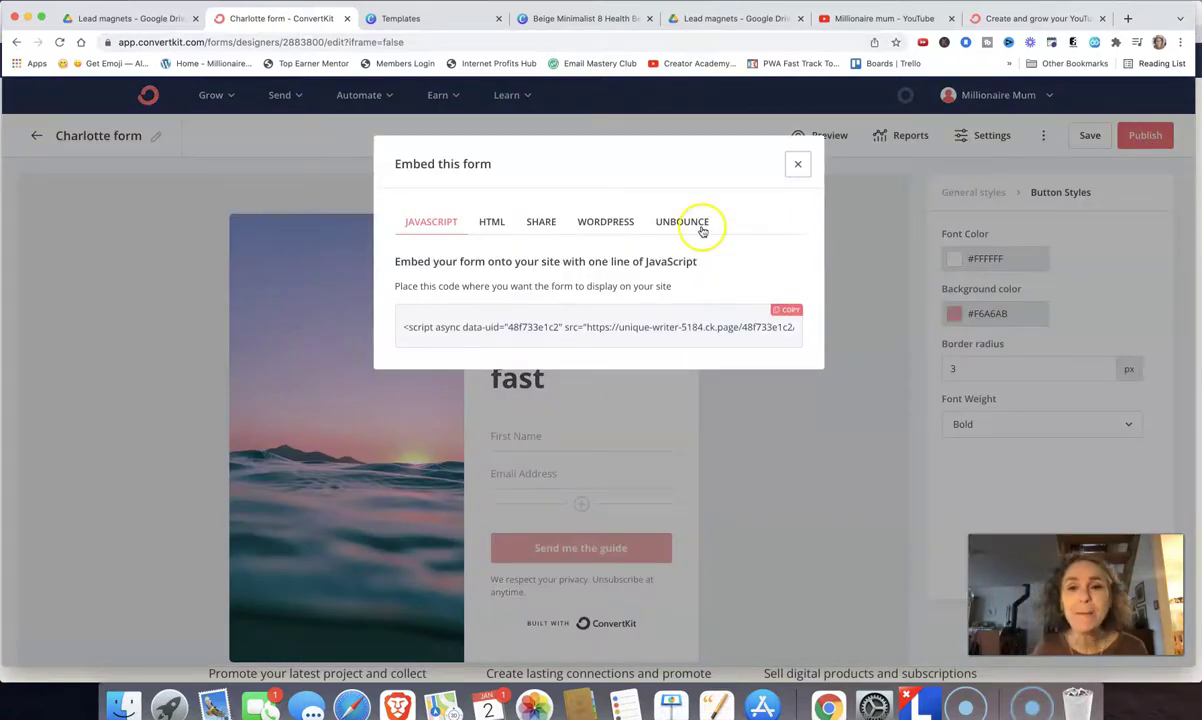
click(540, 221)
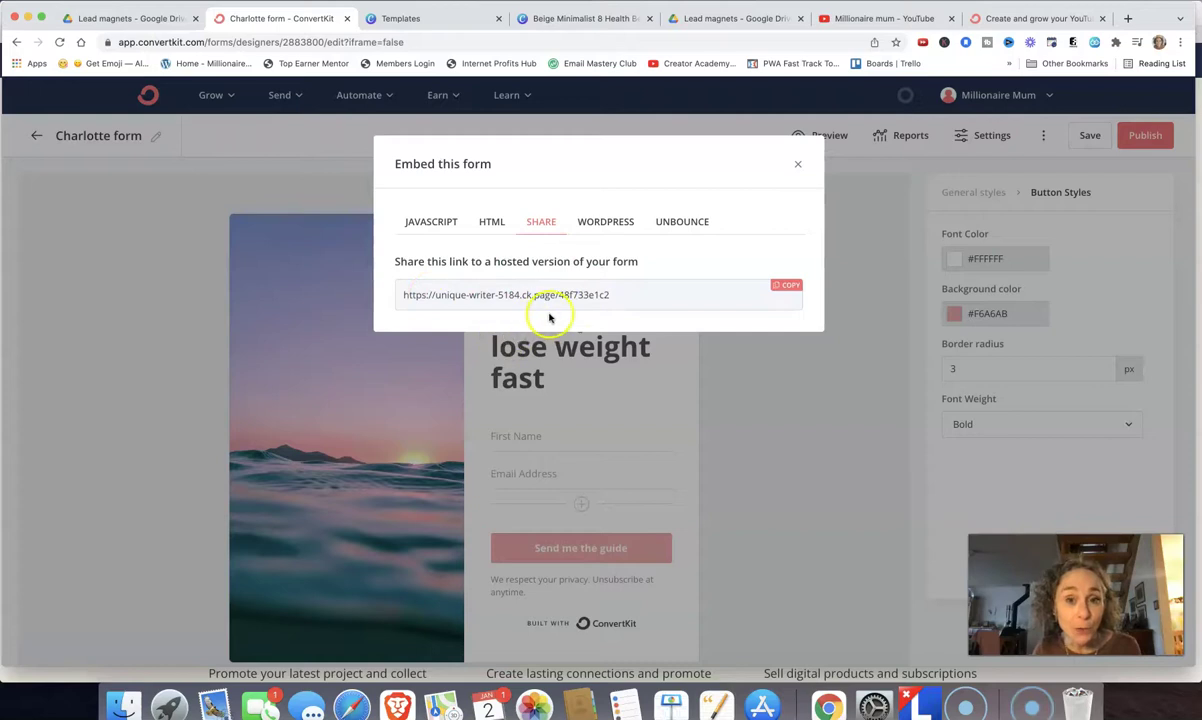
click(793, 287)
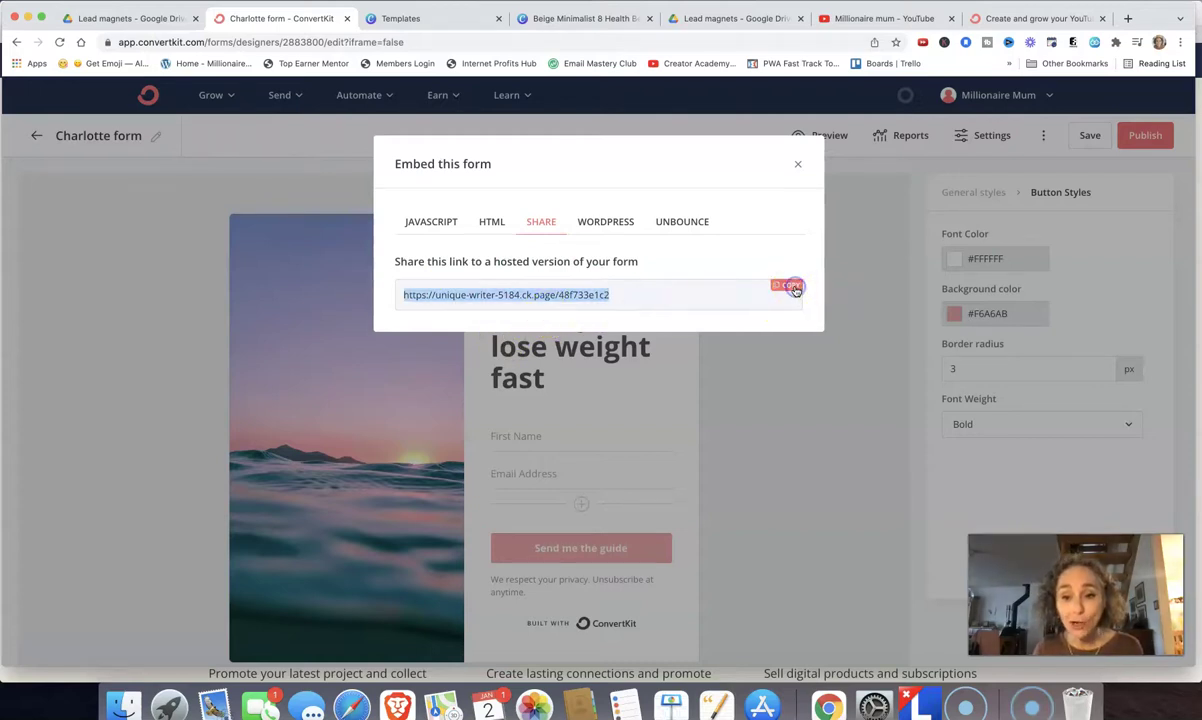
click(1128, 20)
click(739, 42)
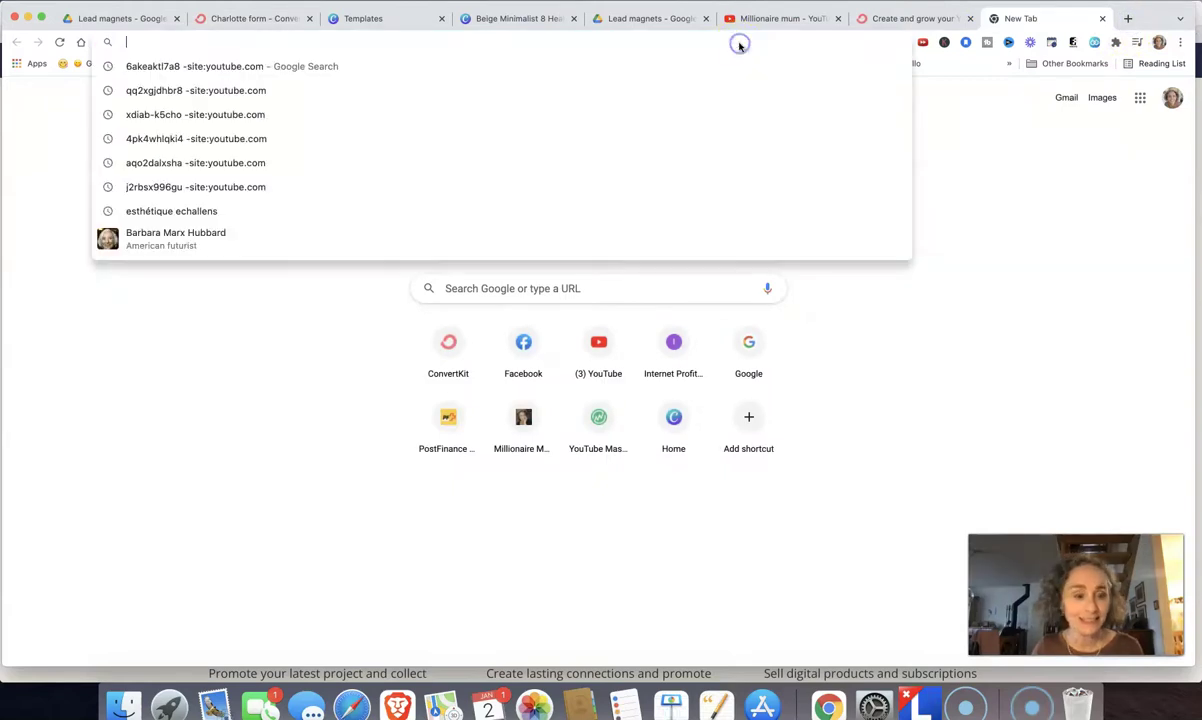
key(super+v)
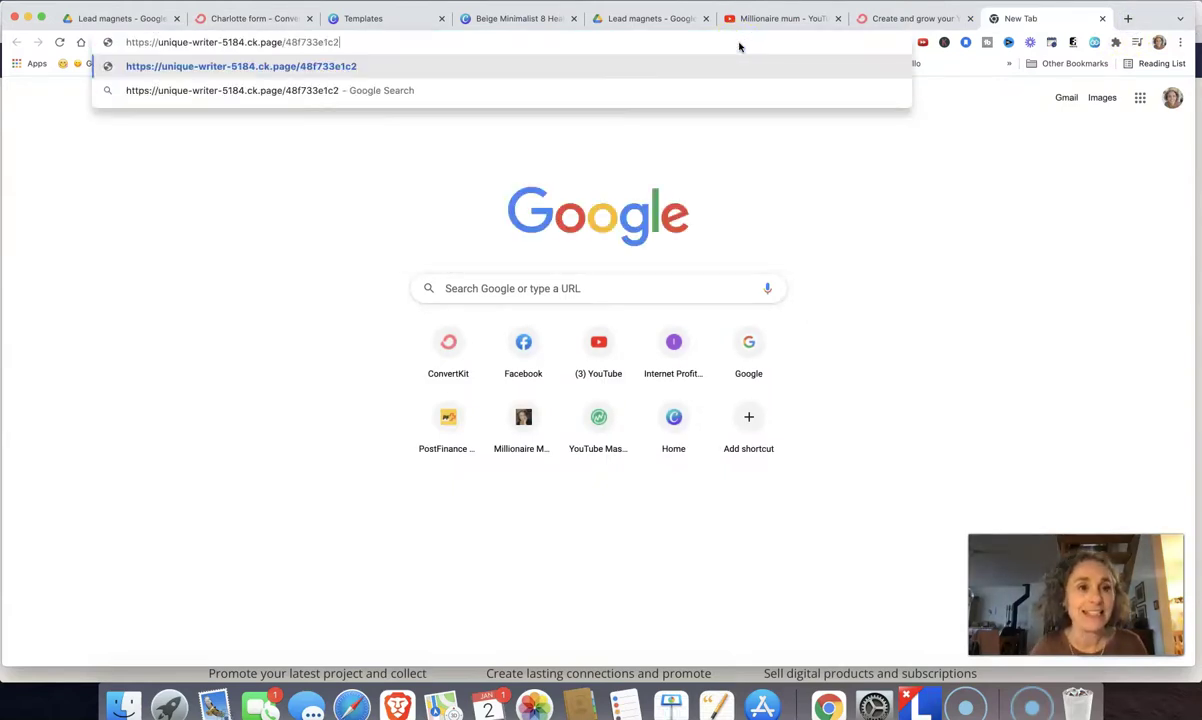
key(Return)
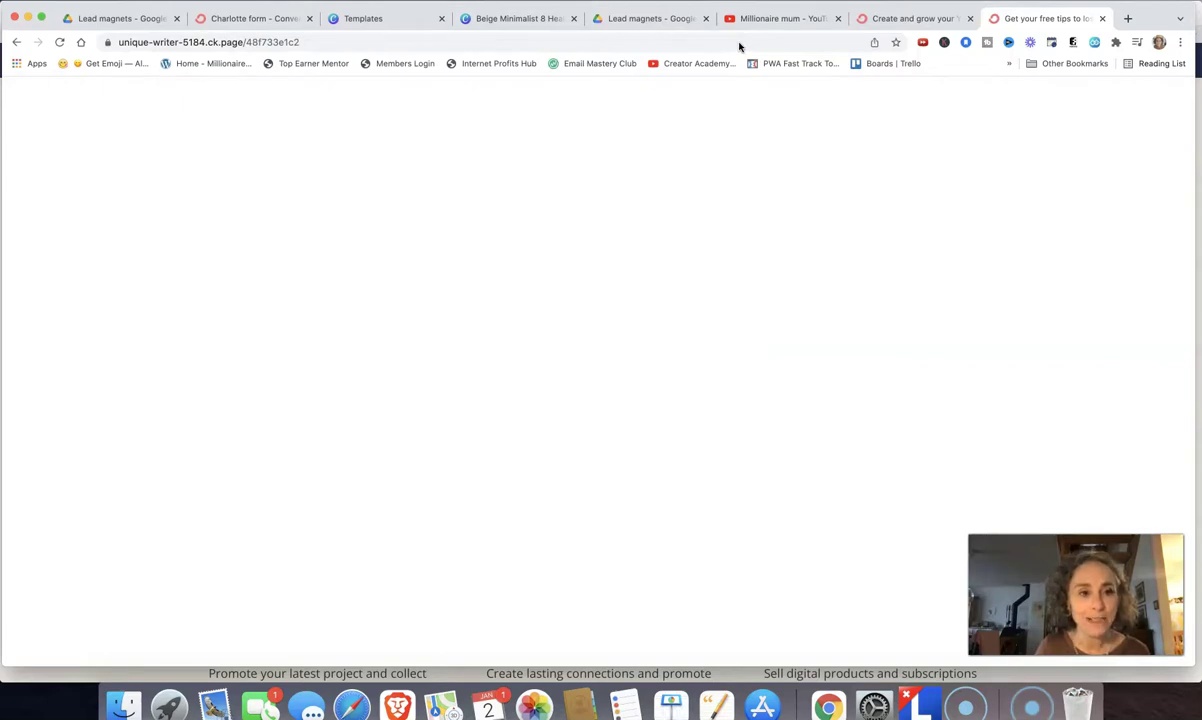
click(692, 242)
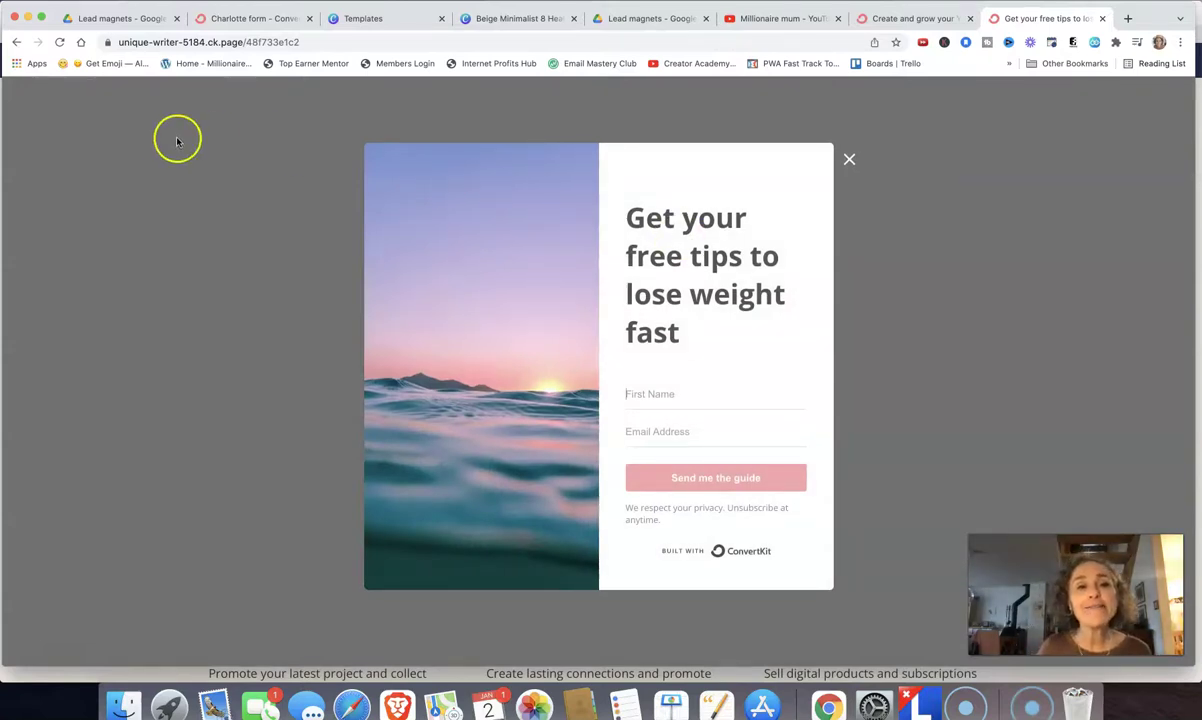
Switch to the Bitly link management site by loading bitly.com in the hosted form's tab.
click(313, 43)
text(bitly.com)
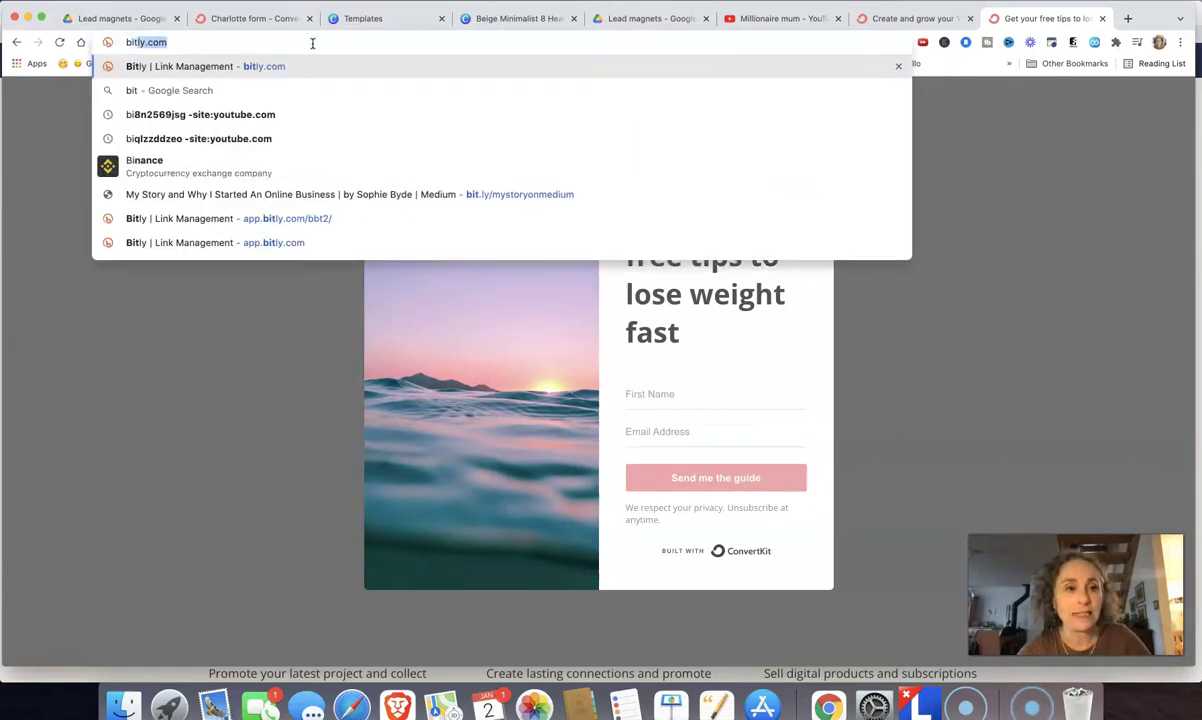
key(Return)
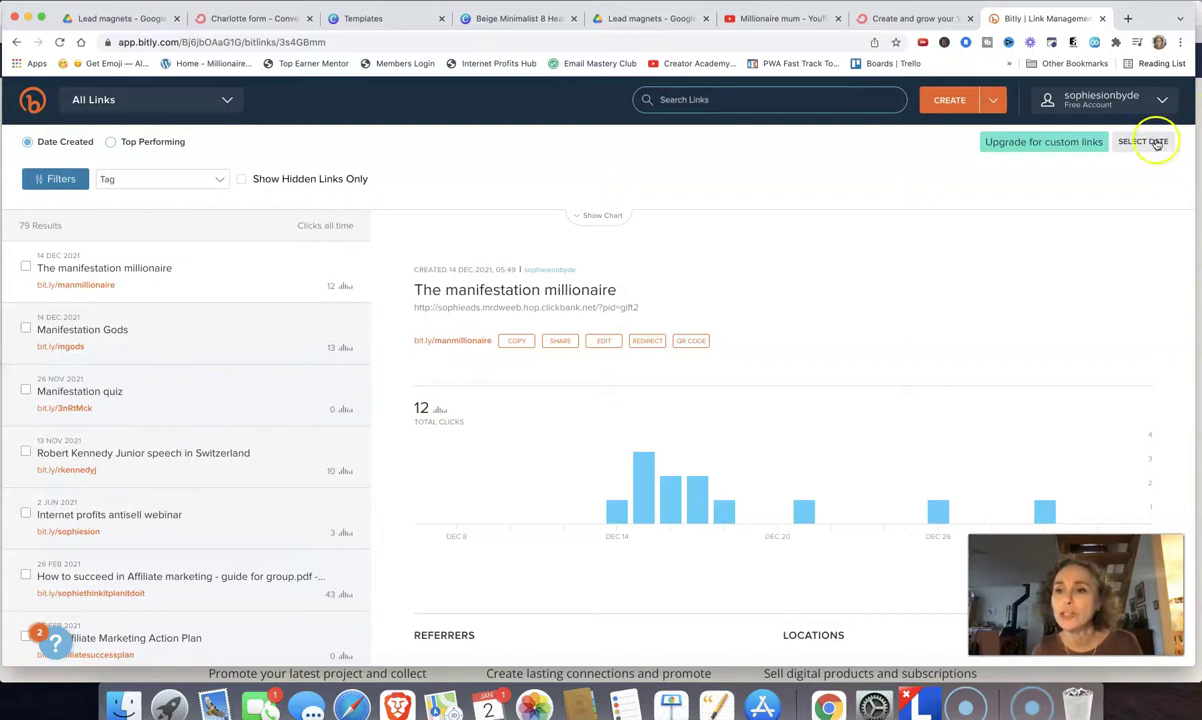
click(952, 100)
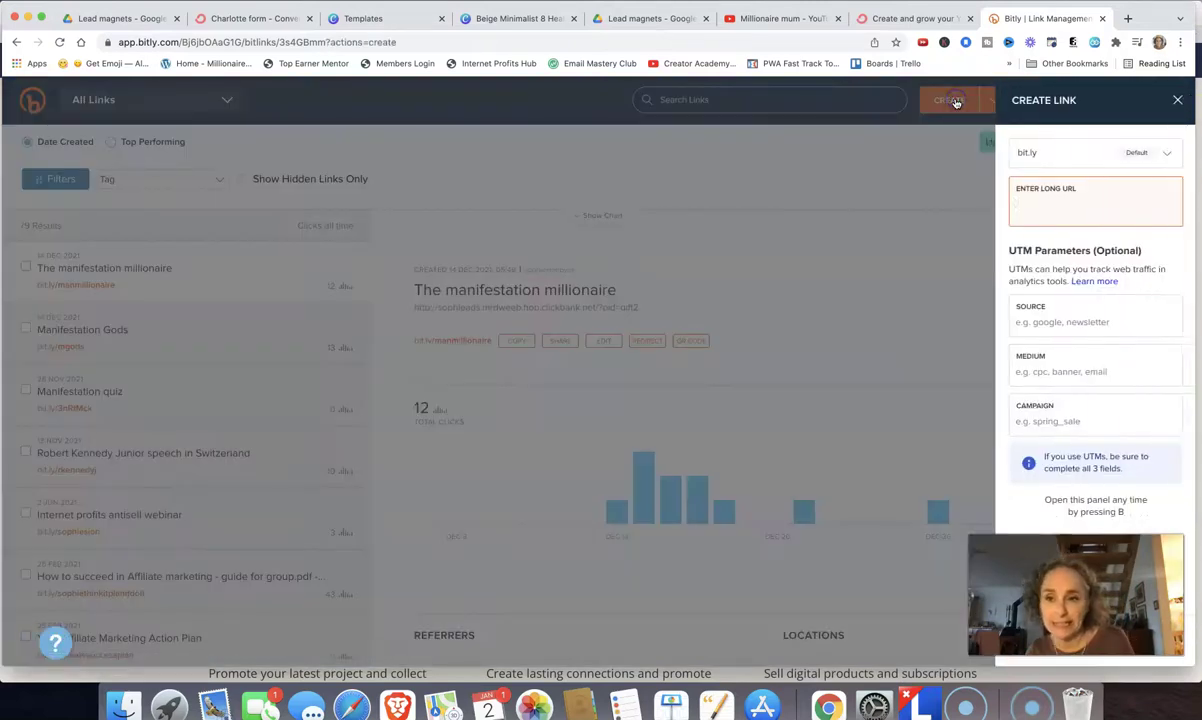
click(1040, 207)
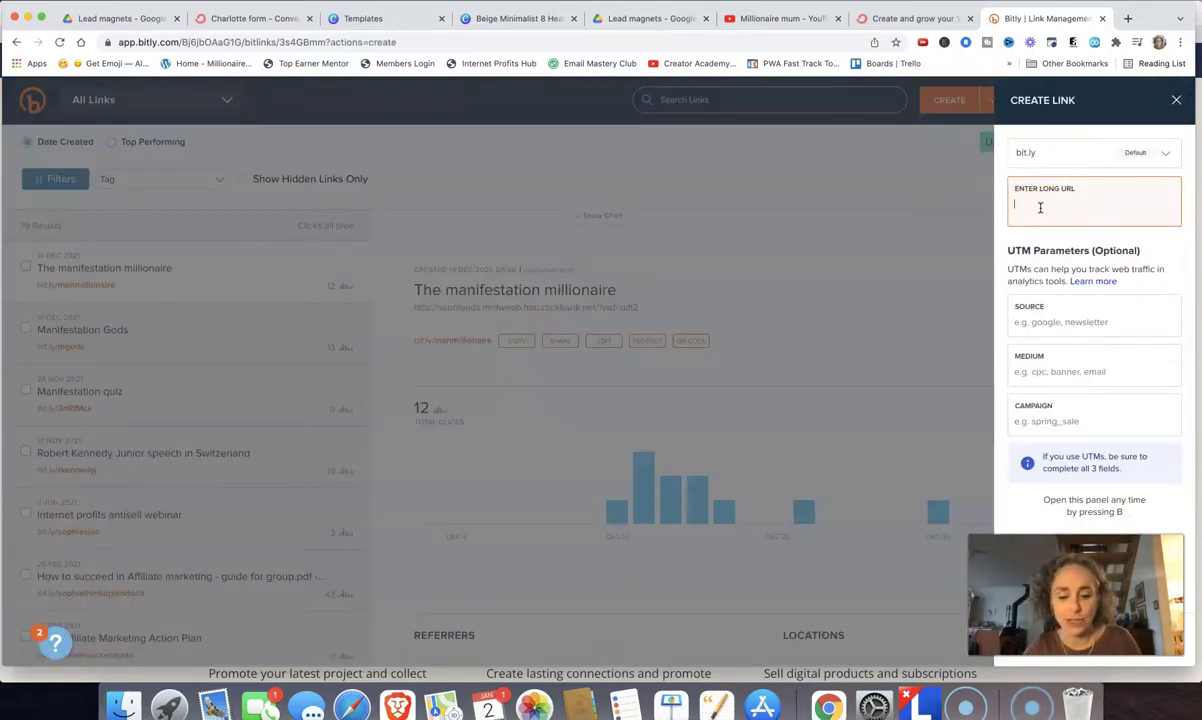
key(super+v)
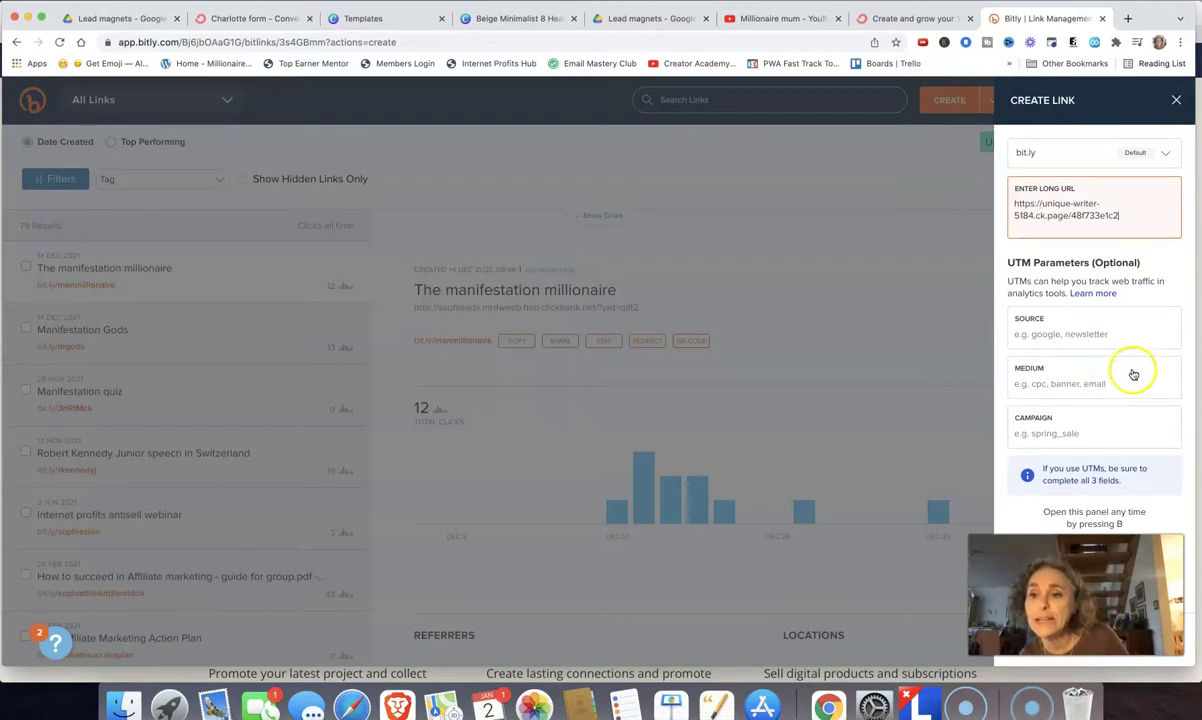
scroll(1133, 369, down, 2)
scroll(1133, 369, up, 1)
scroll(1133, 369, down, 1)
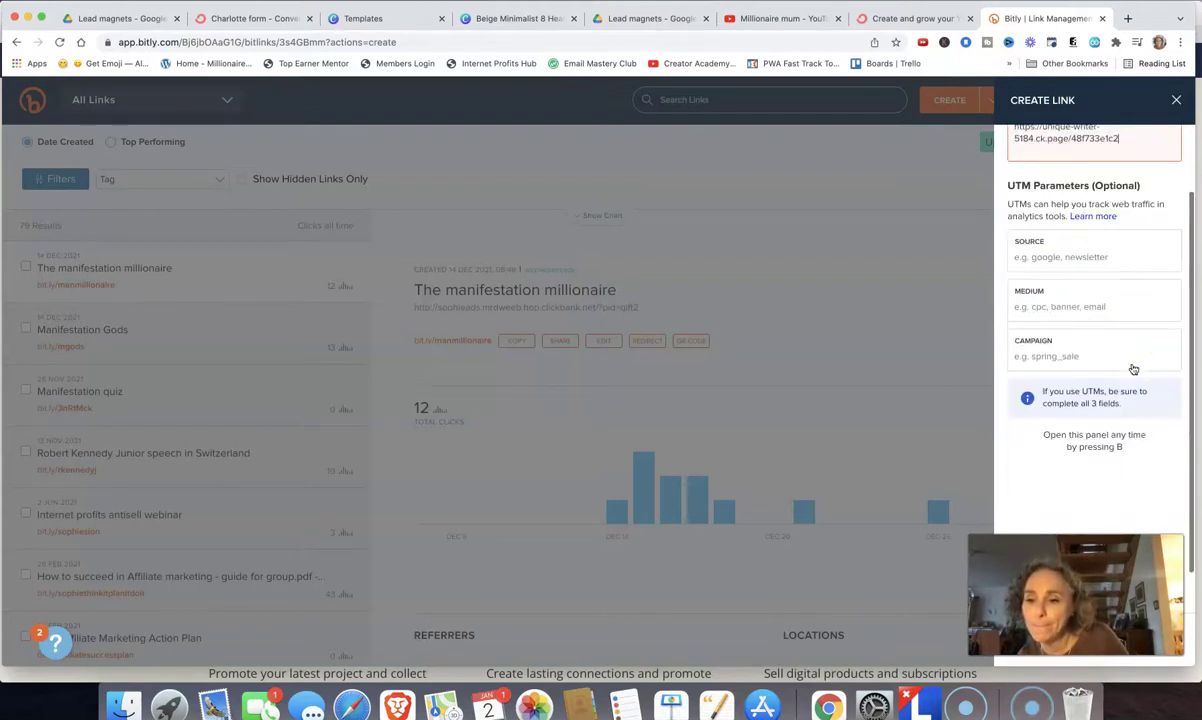
scroll(1130, 367, up, 1)
scroll(1127, 366, down, 1)
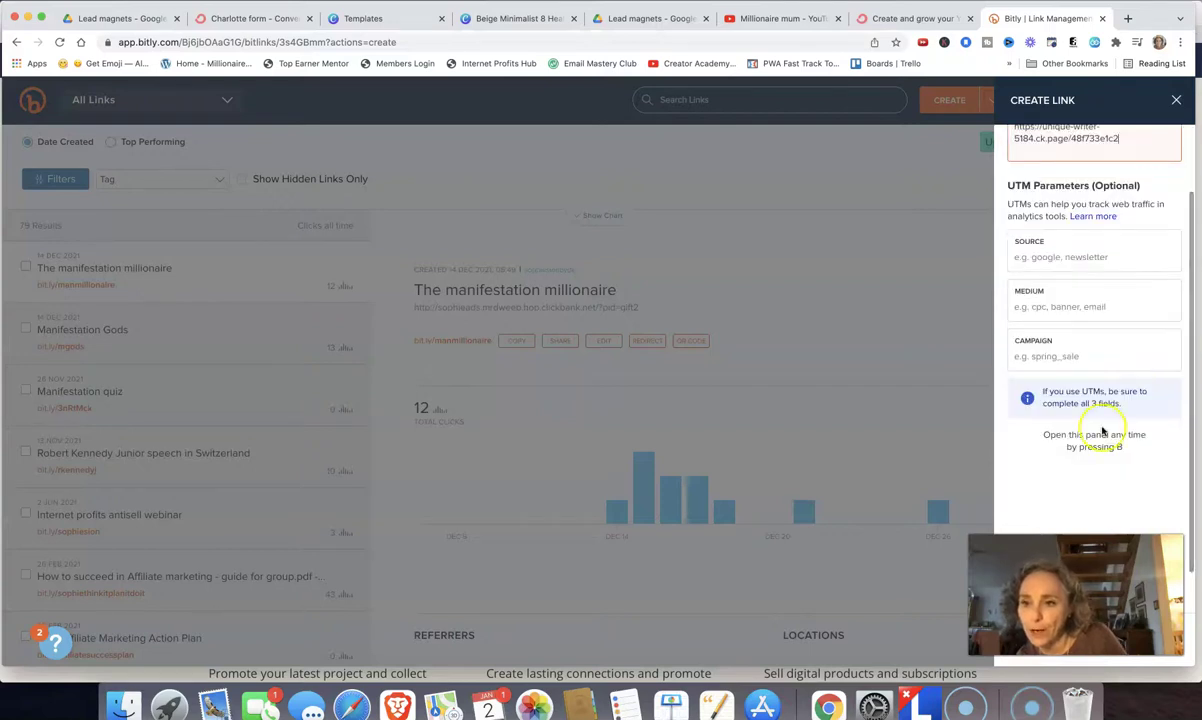
scroll(1102, 428, up, 1)
click(1149, 218)
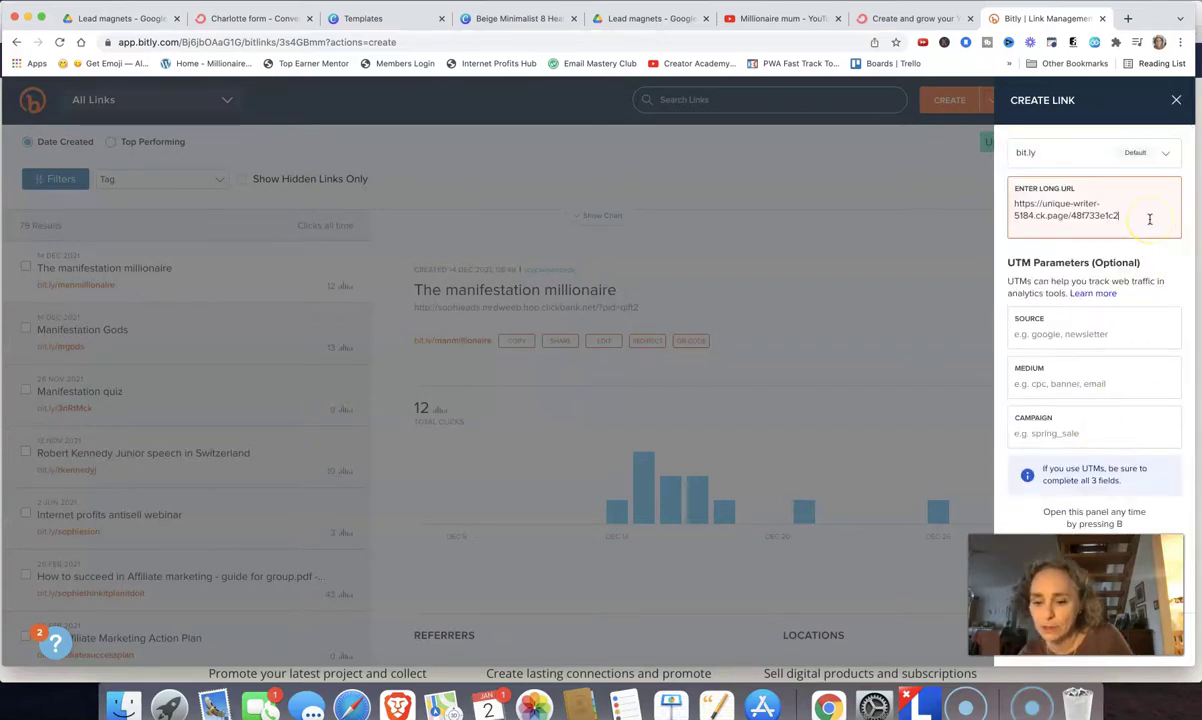
key(Return)
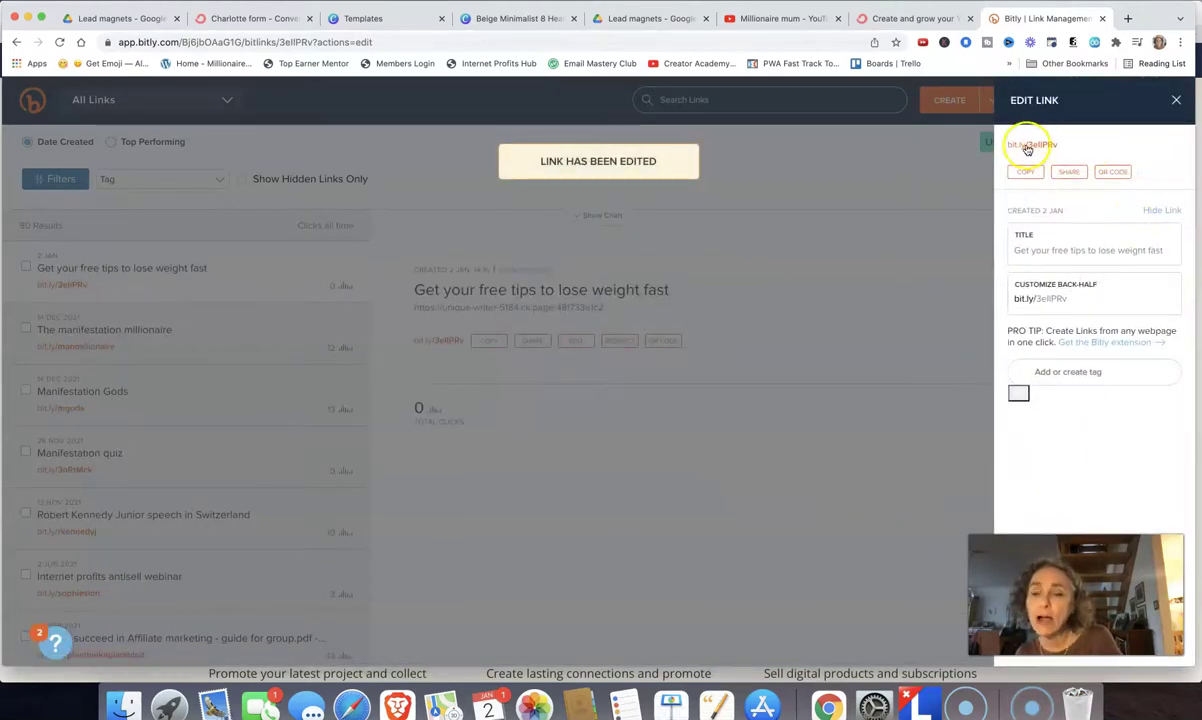
Replace the short link's custom back-half with kjkjkldjfsj and save the change.
click(1071, 301)
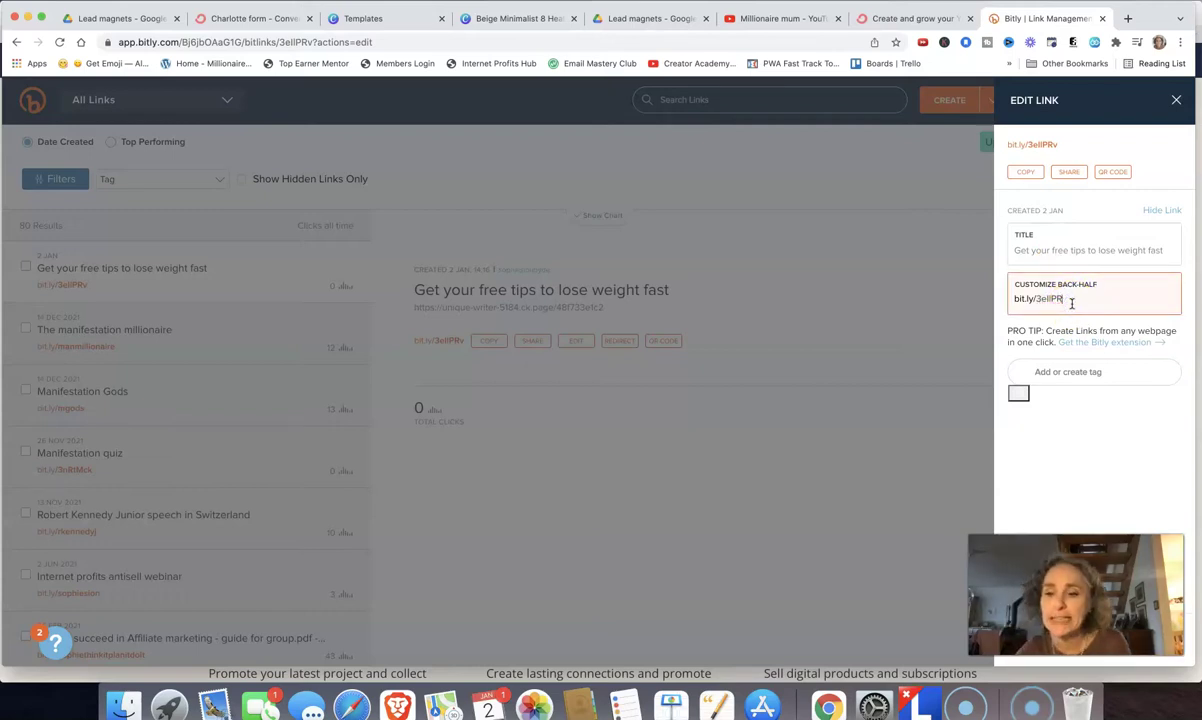
key(BackSpace)
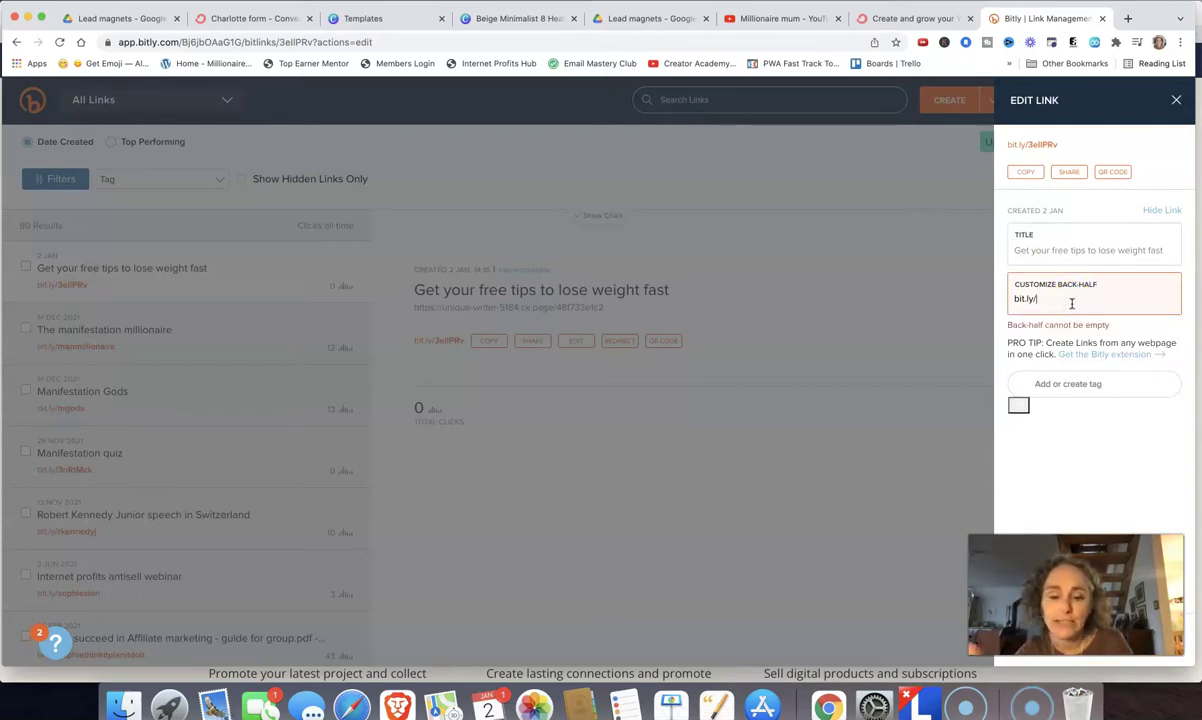
text(kjkjkldjfs)
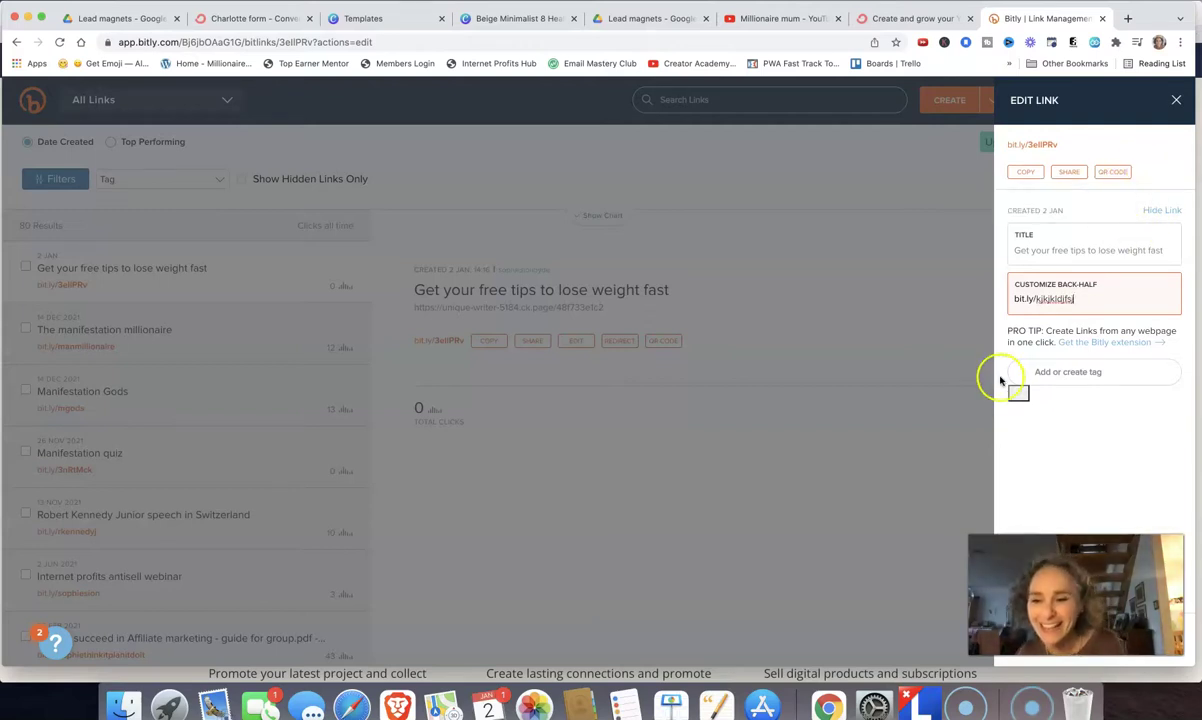
key(Return)
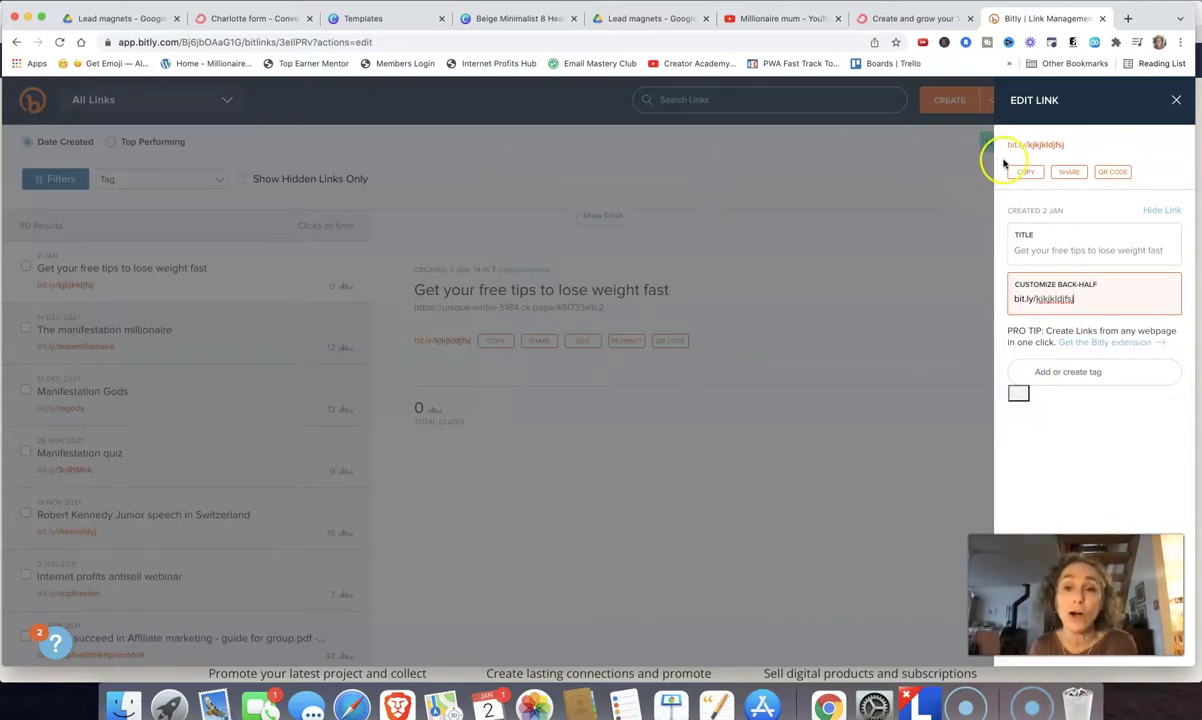
Look at the free guide link on the Millionaire mum YouTube channel and at the "Create and grow your YouTube channel!" sign-up page.
click(789, 22)
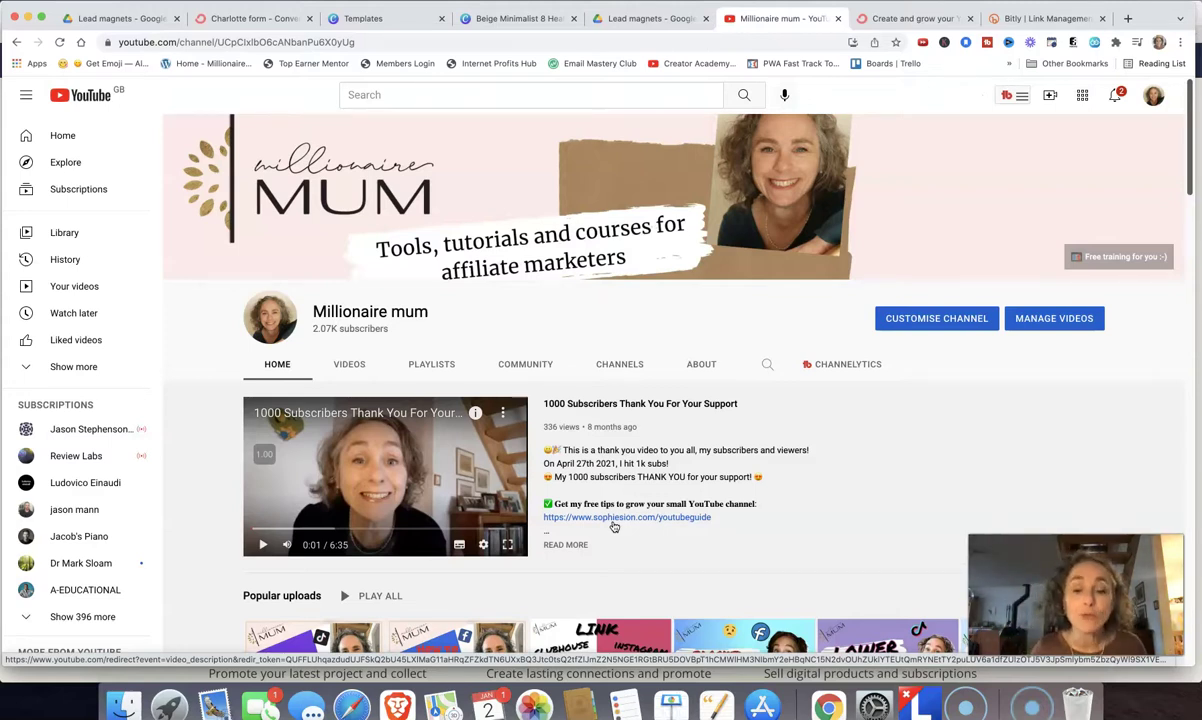
click(920, 19)
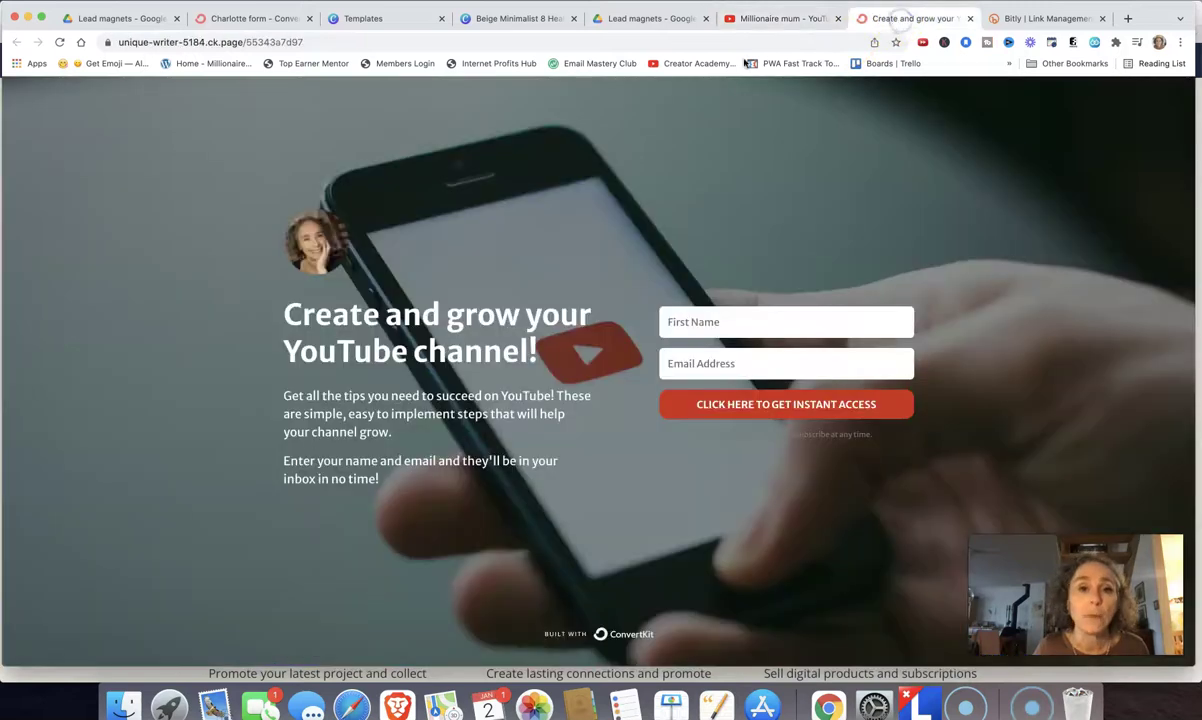